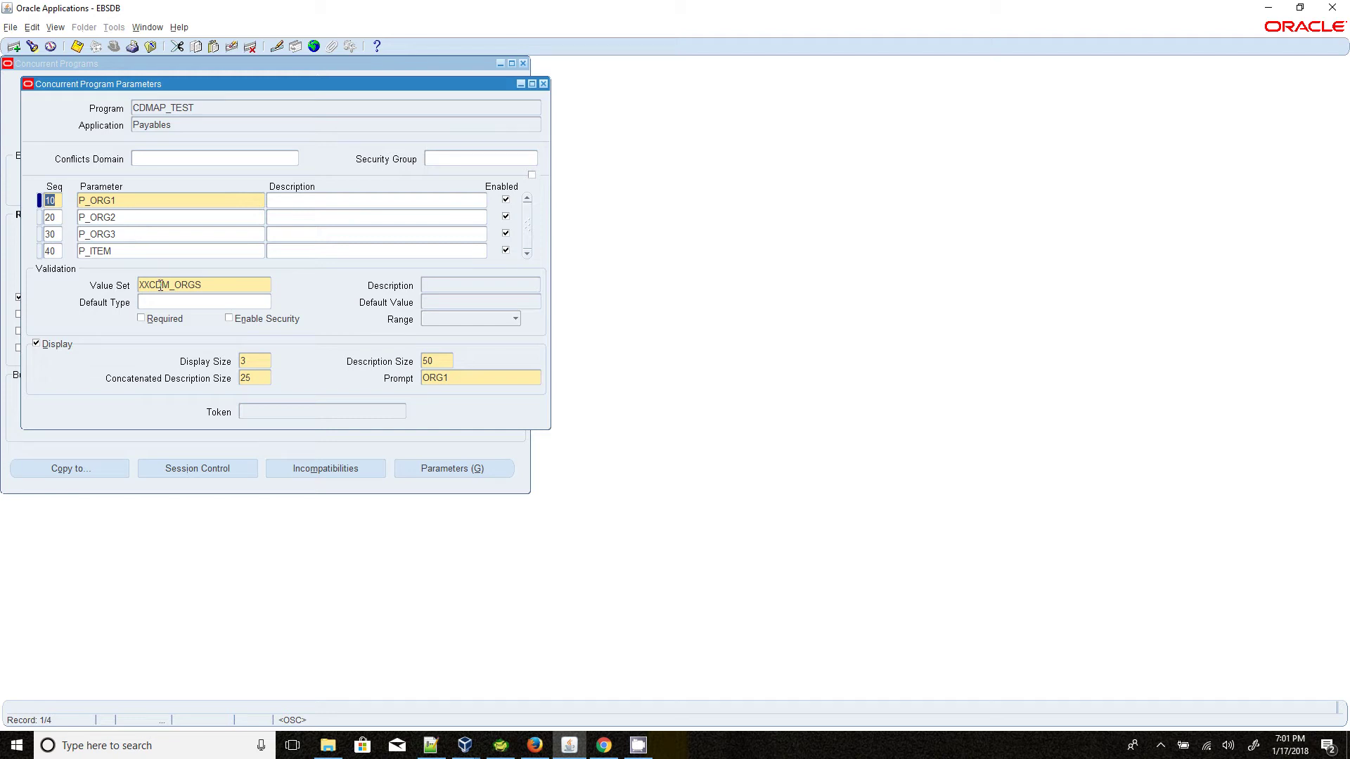
Step: Examine the P_ITEM parameter and, in Toad, the notes on the $FLEX$.VALUESETNAME and $FLEX$.PARAMTERNAME references
{"action": "left_click", "coordinate": [127, 251]}
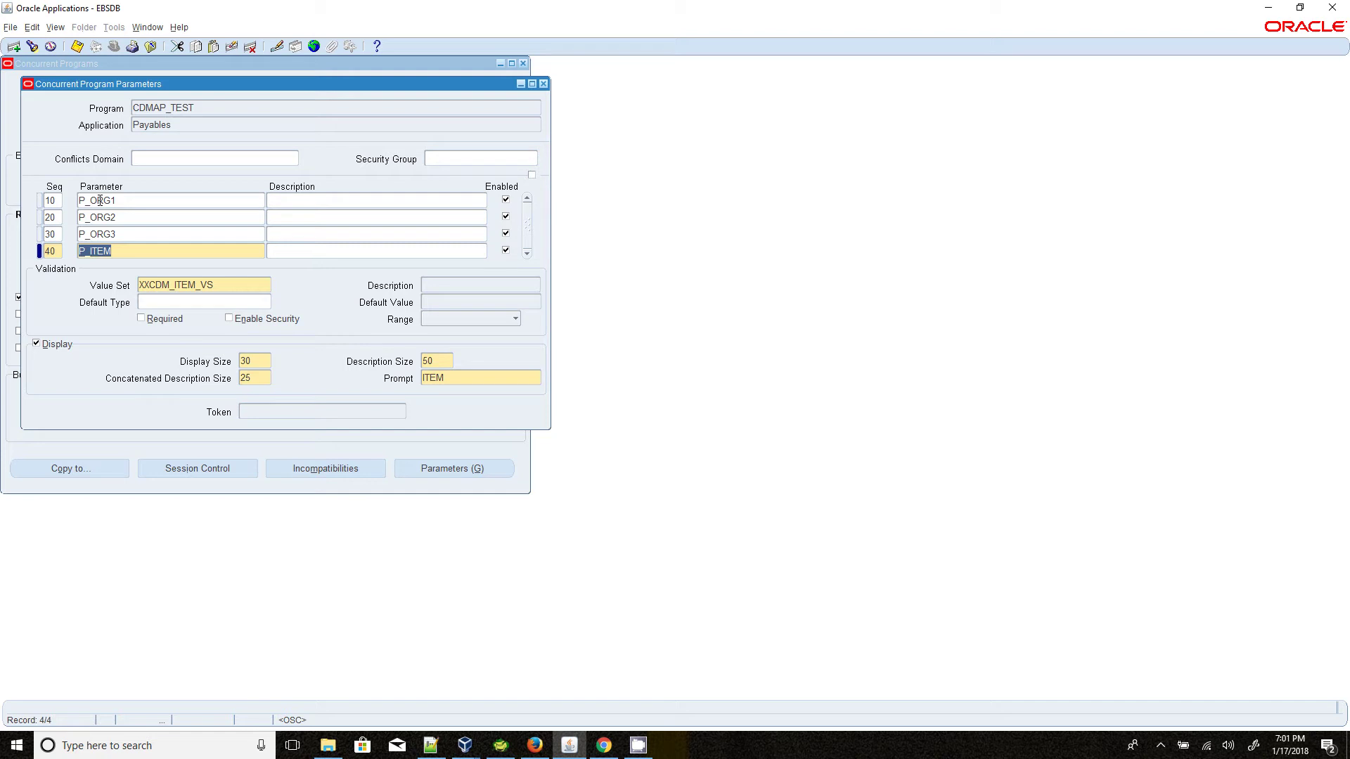
{"action": "left_click", "coordinate": [125, 254]}
{"action": "left_click", "coordinate": [500, 745]}
{"action": "double_click", "coordinate": [331, 198]}
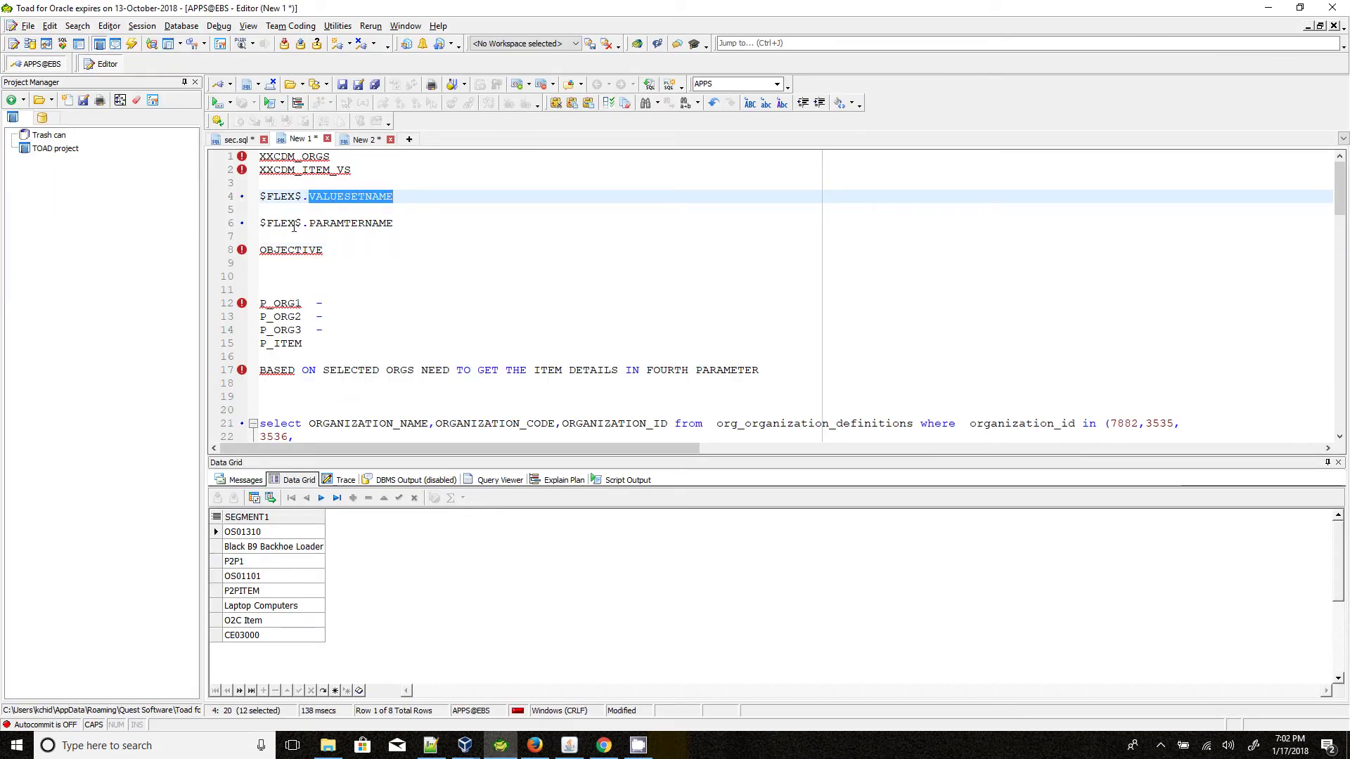
{"action": "double_click", "coordinate": [327, 223]}
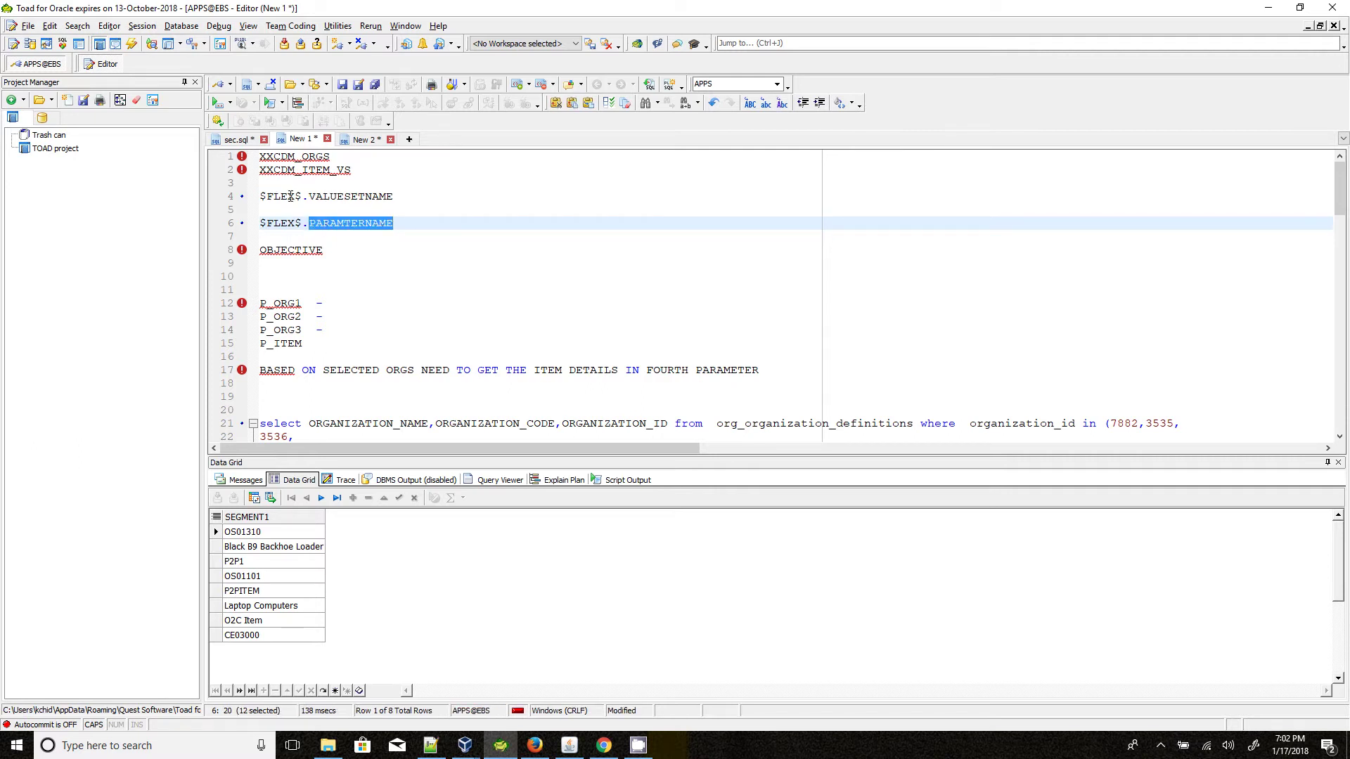
Step: Switch to Oracle Applications and examine the value sets assigned to P_ORG1, P_ORG2, P_ORG3 and P_ITEM
{"action": "left_click", "coordinate": [569, 745]}
{"action": "left_click", "coordinate": [153, 202]}
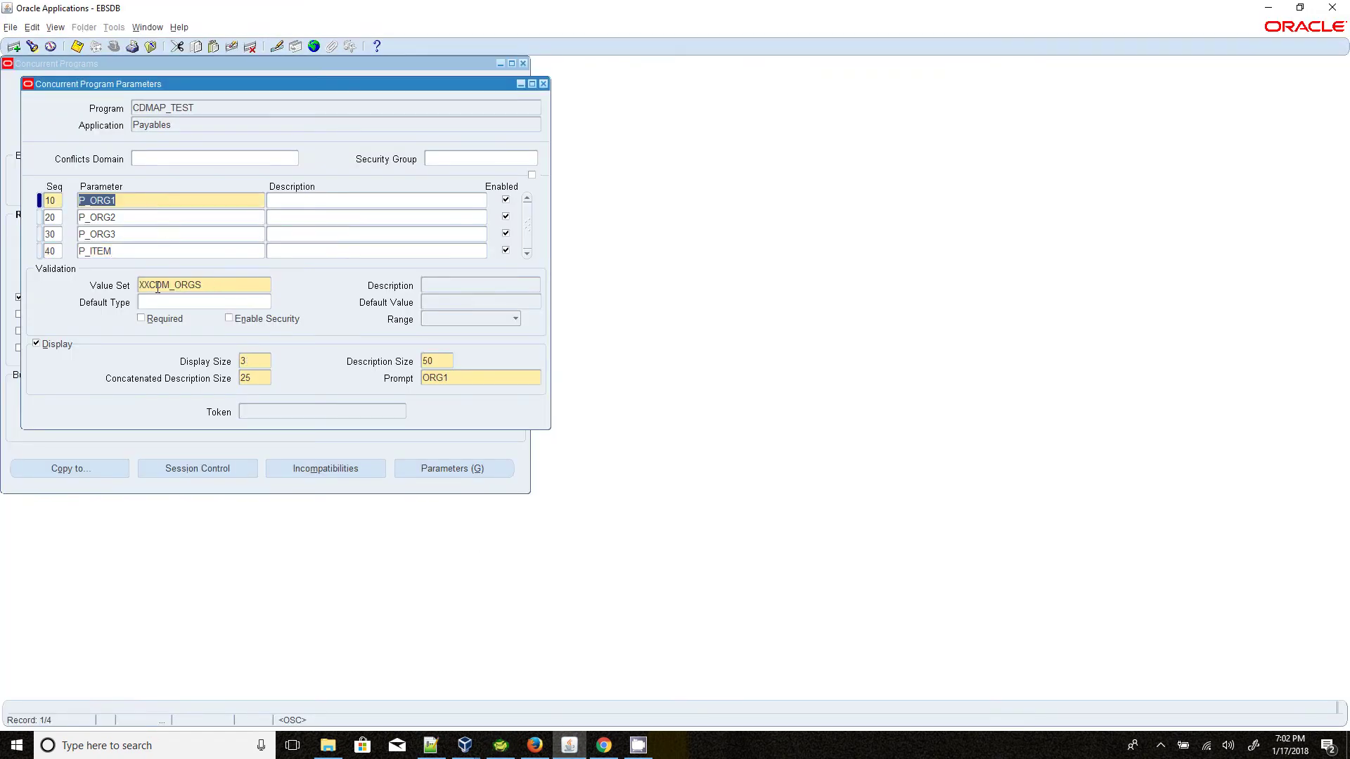
{"action": "left_click", "coordinate": [144, 219]}
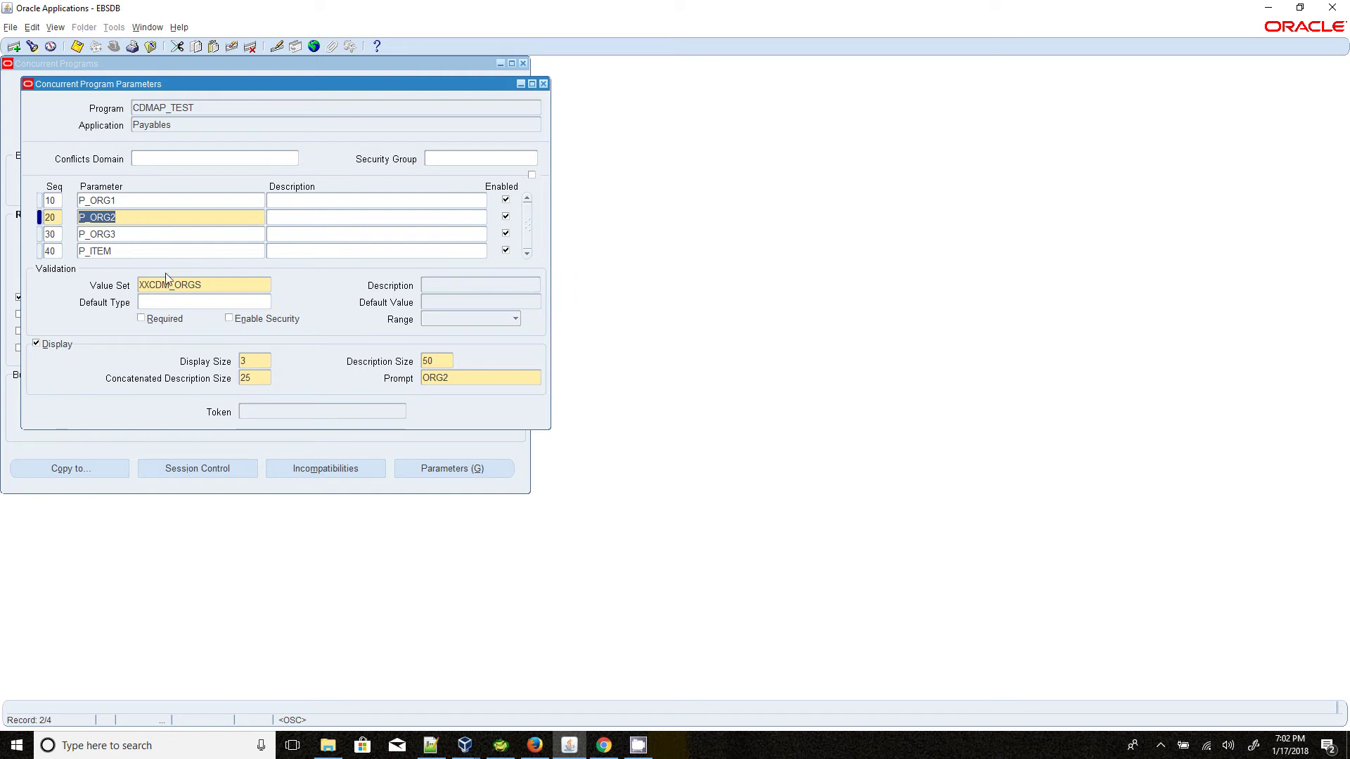
{"action": "left_click", "coordinate": [152, 239]}
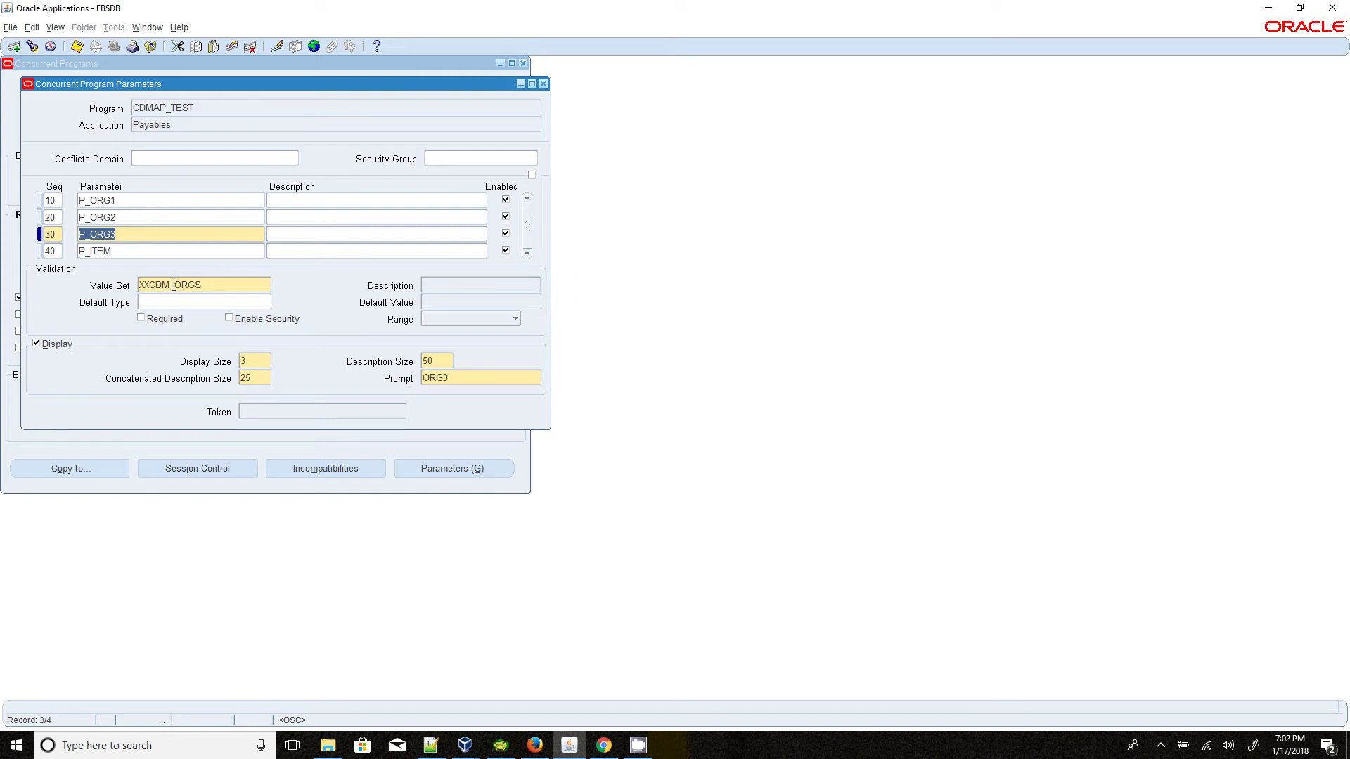
{"action": "left_click", "coordinate": [172, 286]}
{"action": "left_click", "coordinate": [152, 257]}
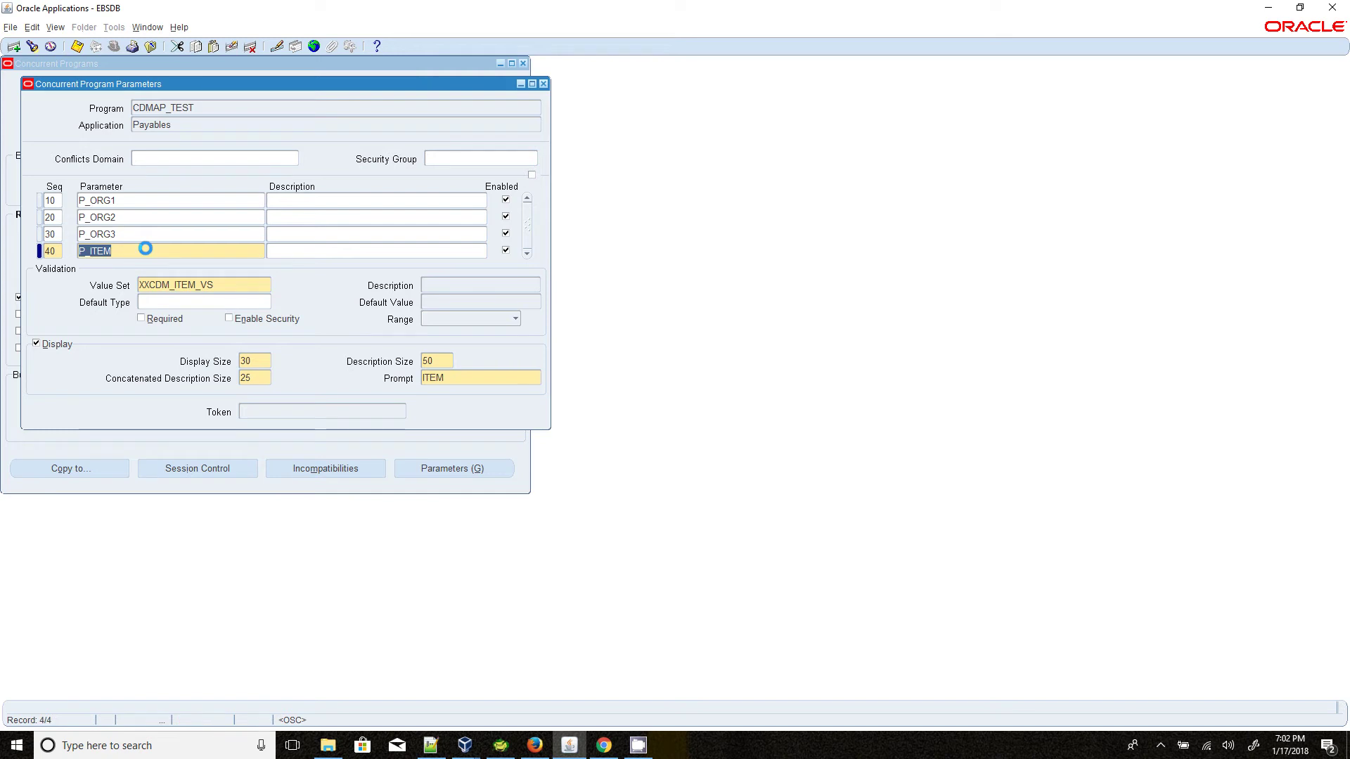
{"action": "left_click", "coordinate": [168, 290]}
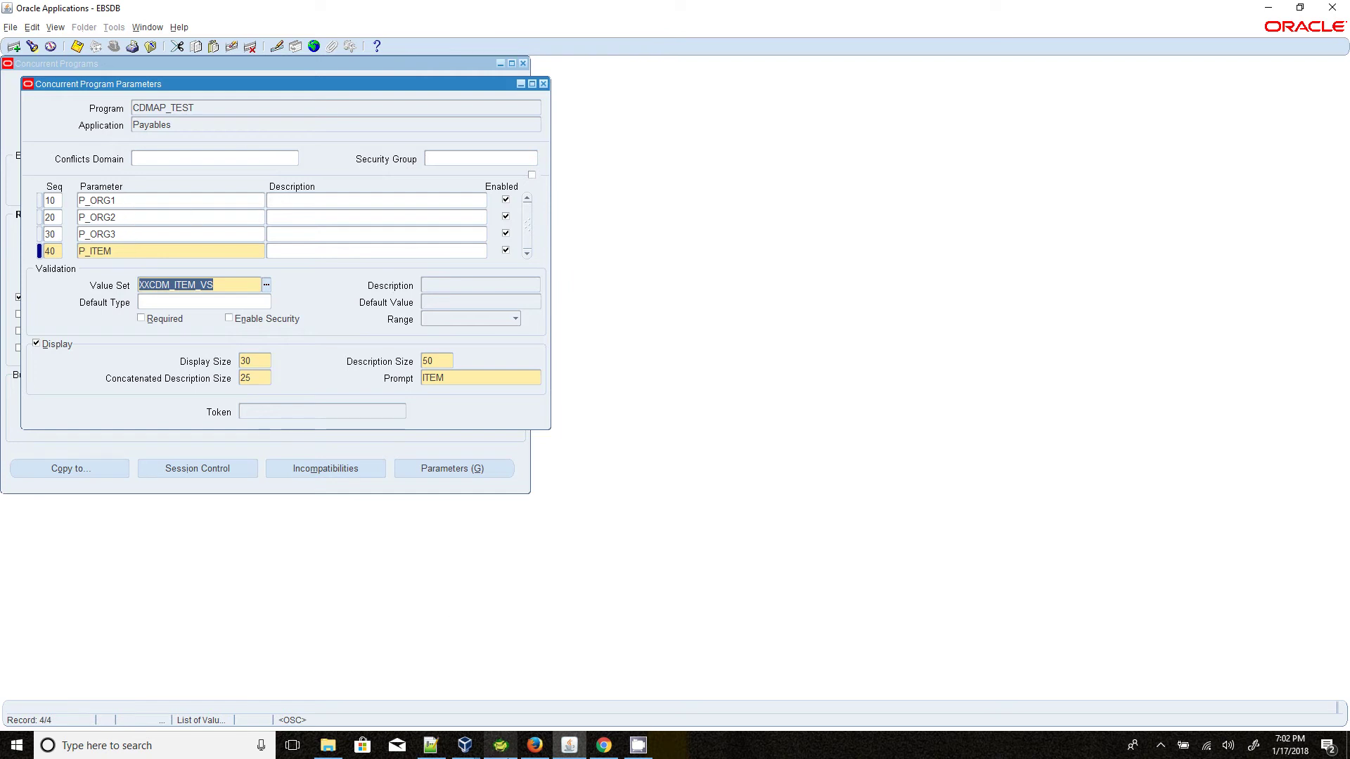
Step: Check the organization query in Toad, and copy P_ORG1's value set name, XXCDM_ORGS, in Oracle Applications
{"action": "left_click", "coordinate": [500, 745]}
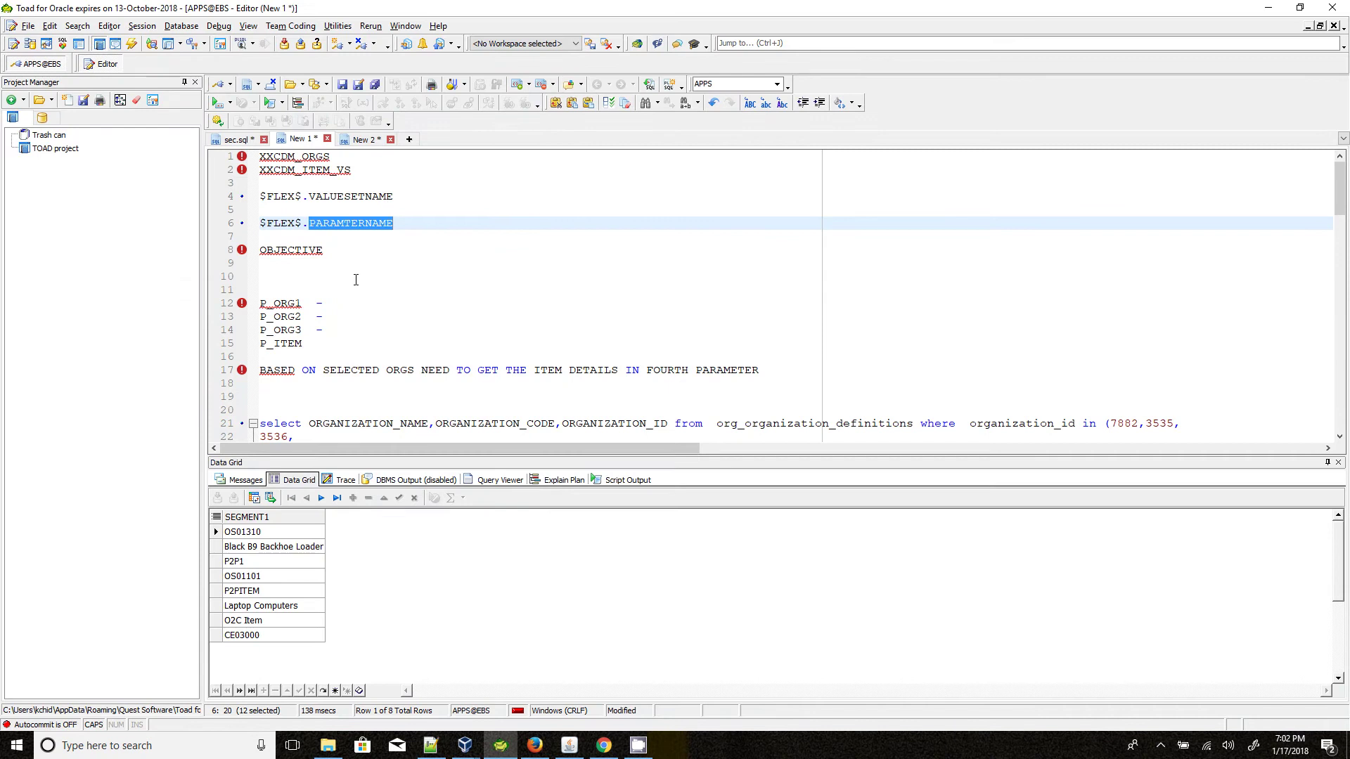
{"action": "scroll", "coordinate": [355, 280], "scroll_direction": "down", "scroll_amount": 3}
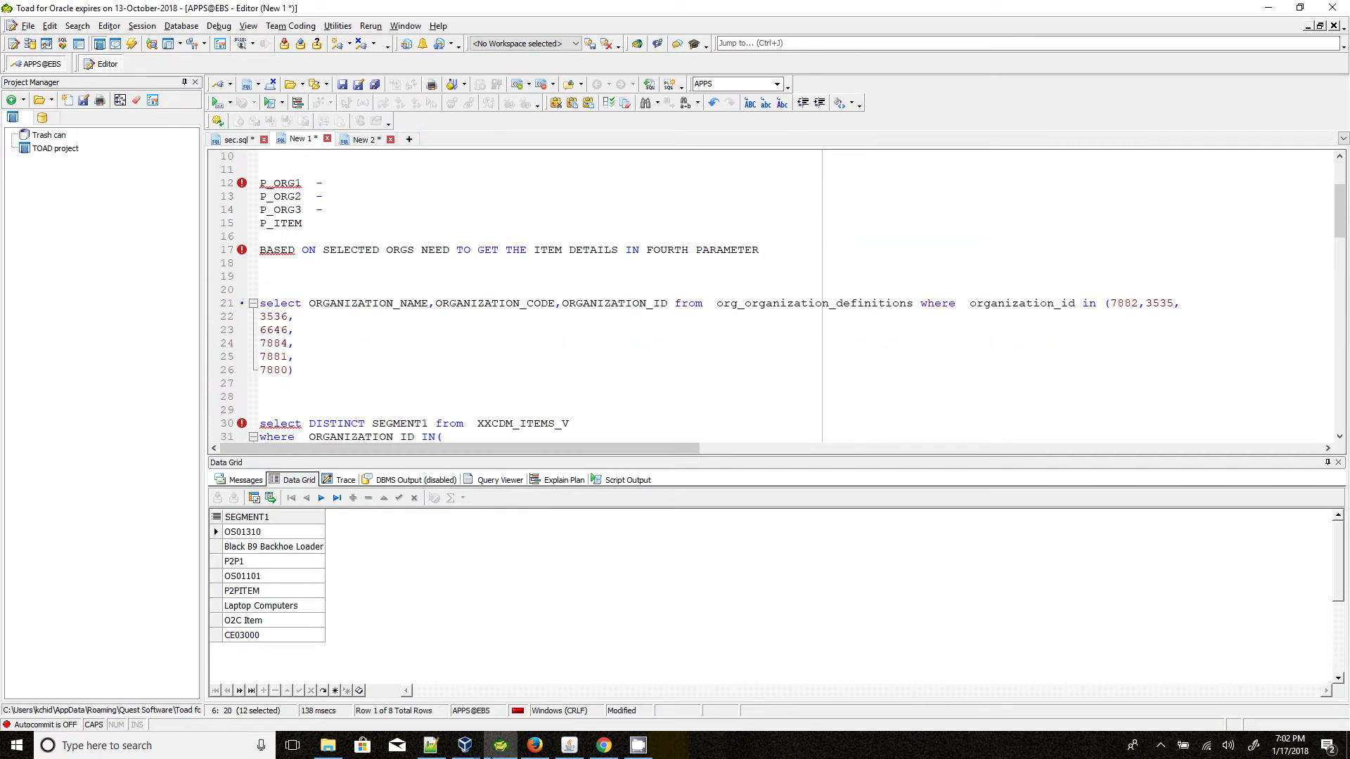
{"action": "left_click", "coordinate": [579, 751]}
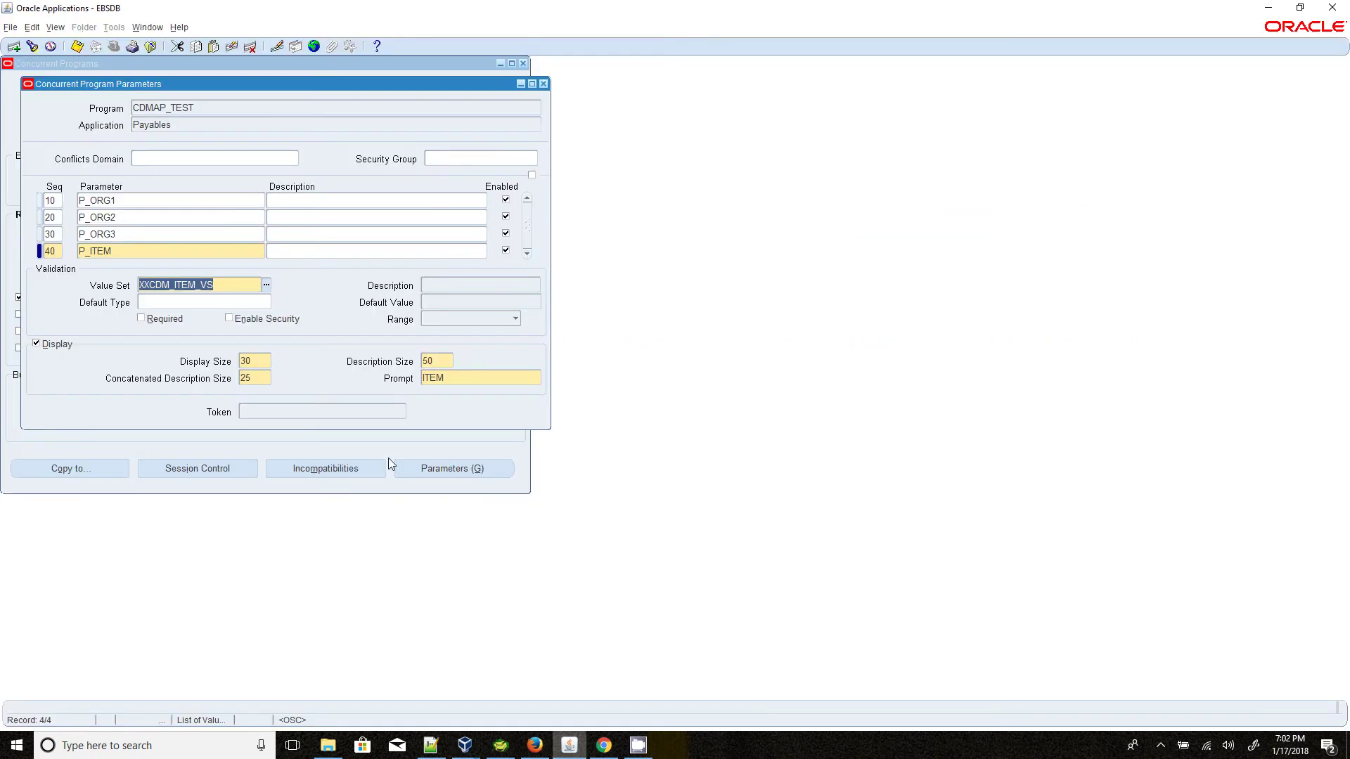
{"action": "left_click", "coordinate": [152, 199]}
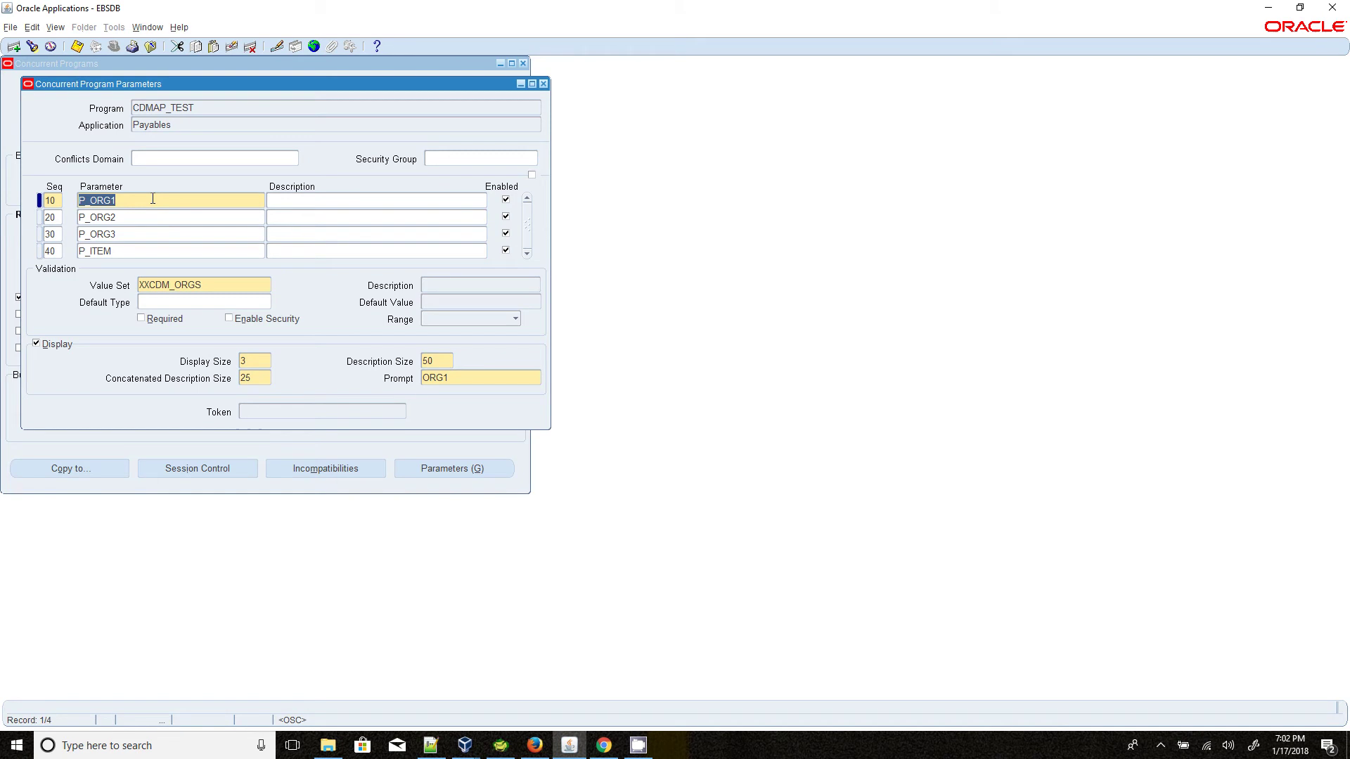
{"action": "left_click", "coordinate": [193, 283]}
{"action": "key", "text": "ctrl+c"}
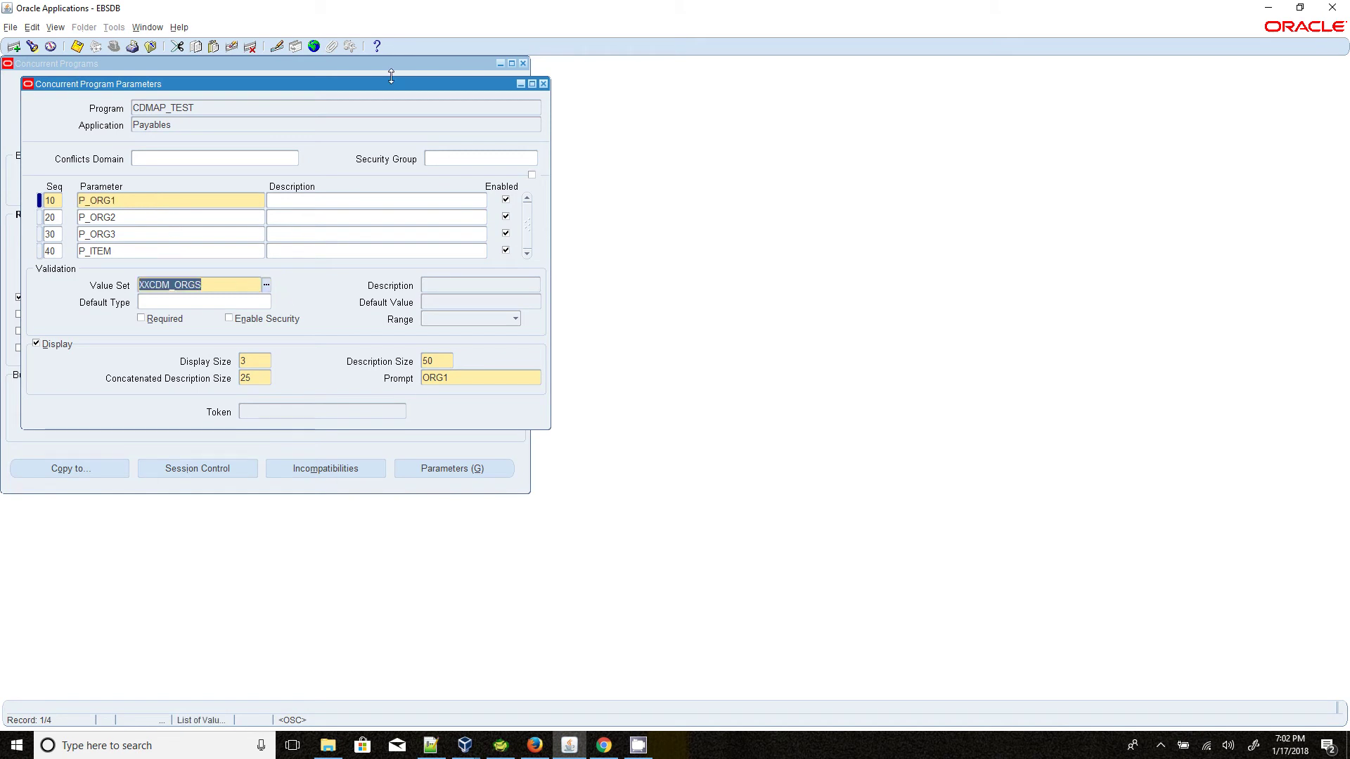
Step: Close the concurrent program forms and query the value set XXCDM_ORGS in the Value Sets form
{"action": "left_click", "coordinate": [543, 83]}
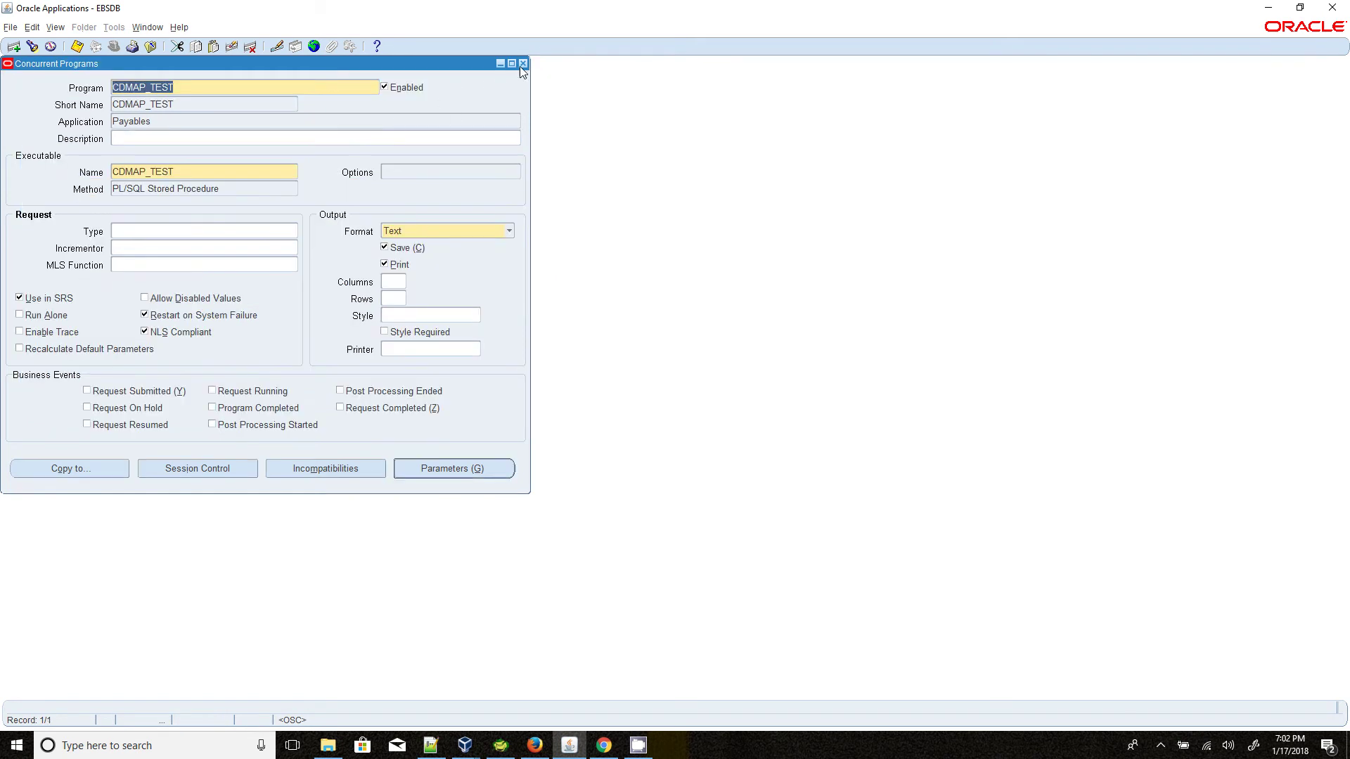
{"action": "left_click", "coordinate": [524, 63]}
{"action": "double_click", "coordinate": [306, 184]}
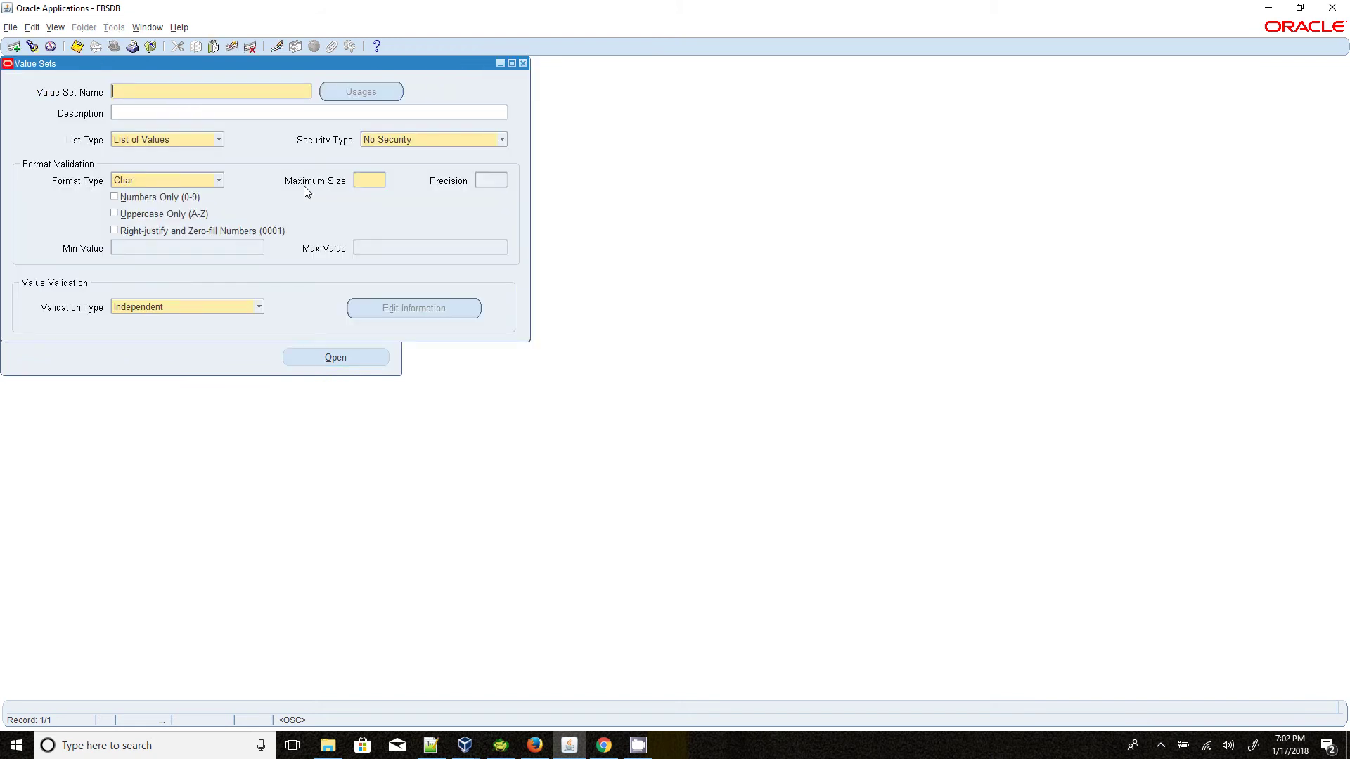
{"action": "key", "text": "F11"}
{"action": "key", "text": "ctrl+v"}
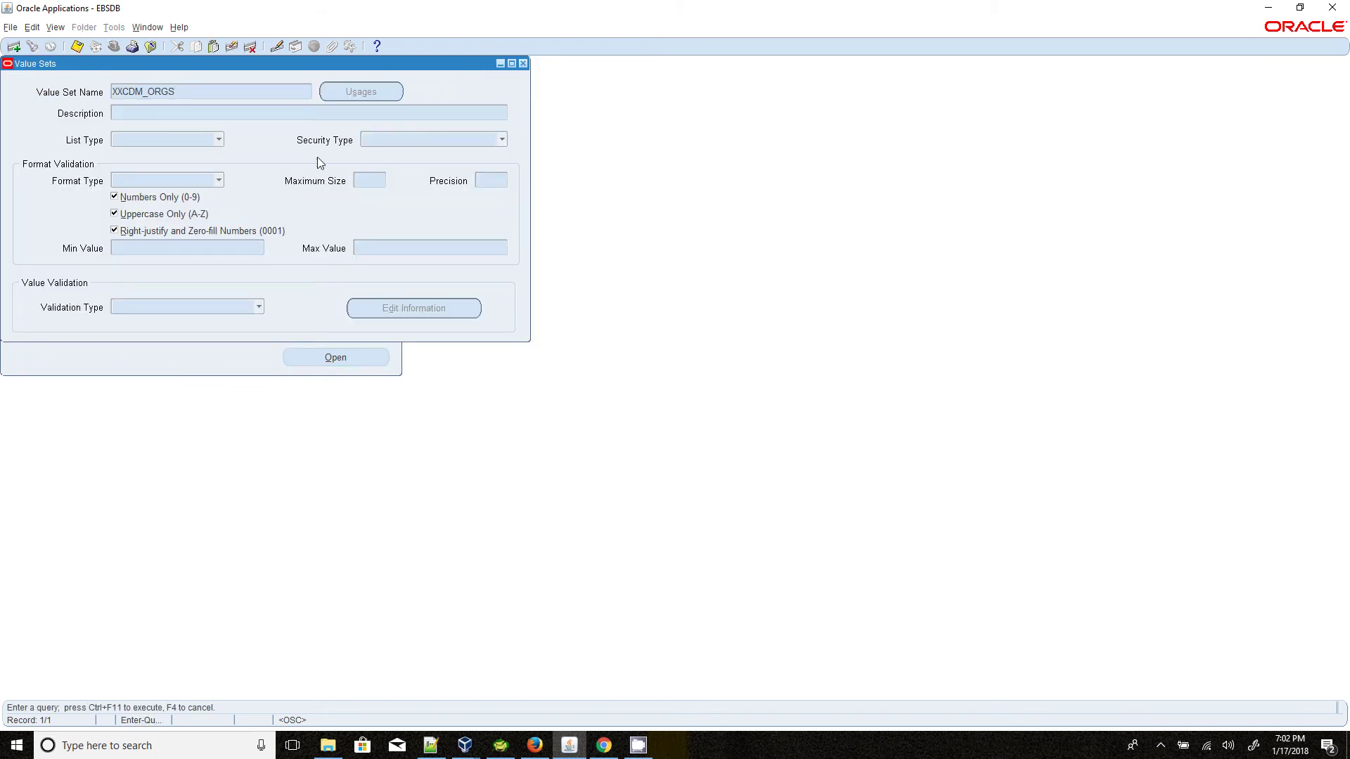
{"action": "left_click", "coordinate": [55, 26]}
{"action": "mouse_move", "coordinate": [86, 111]}
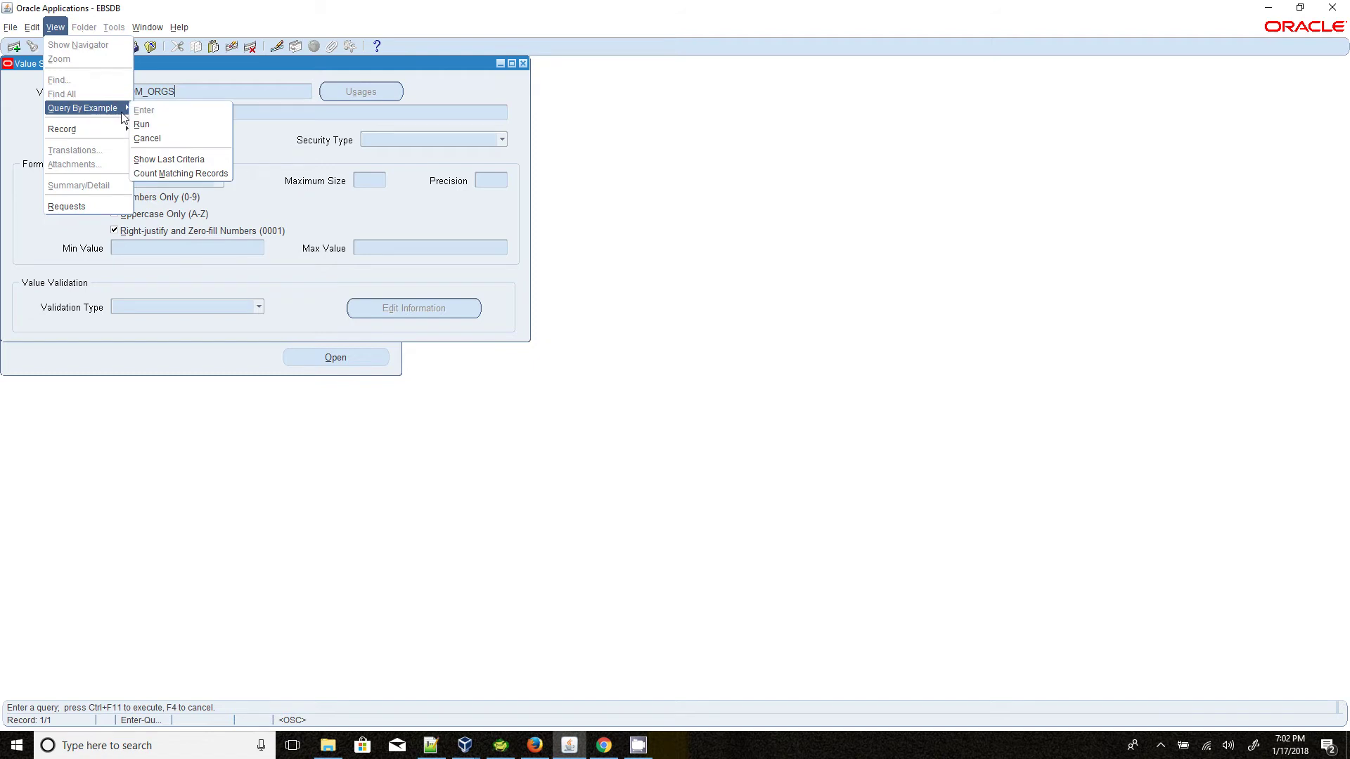
{"action": "left_click", "coordinate": [136, 125]}
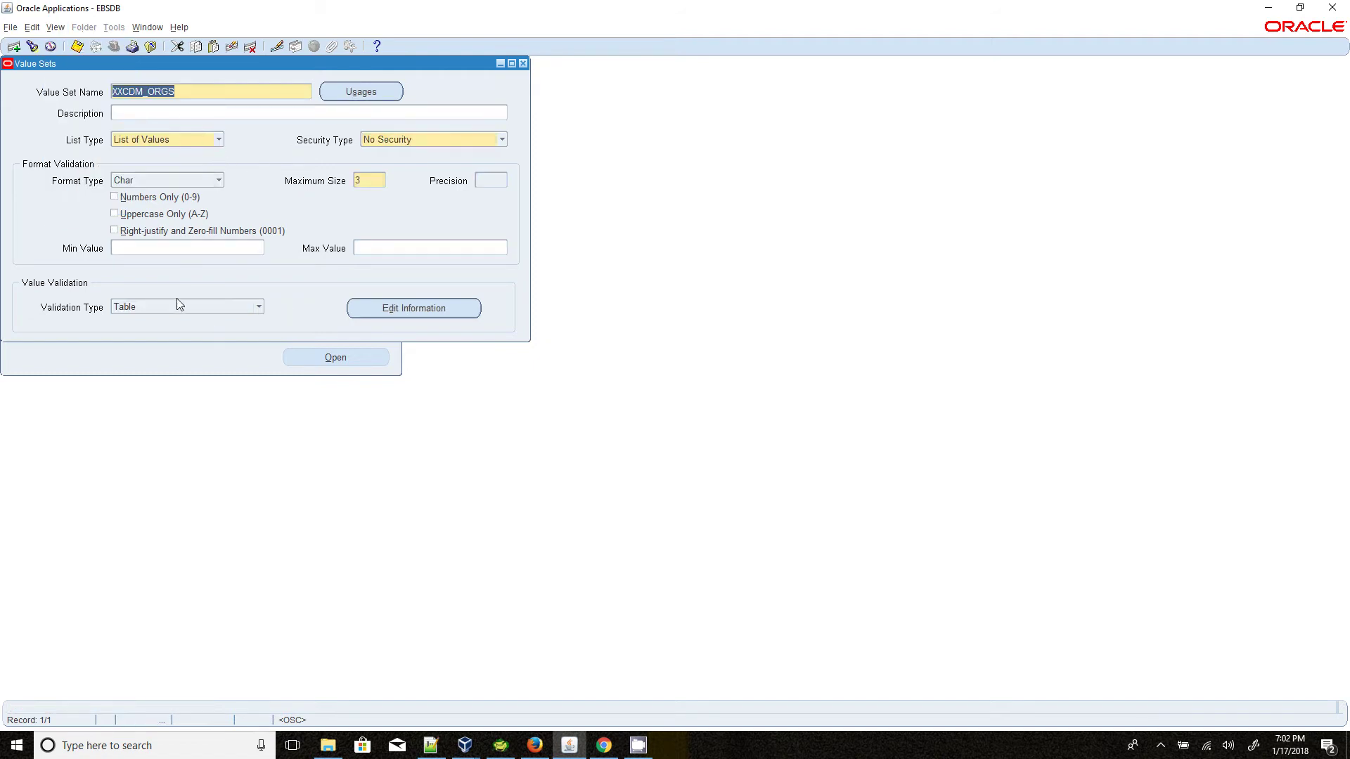
Step: Open the validation table information of XXCDM_ORGS and examine its table name, value, meaning and ID columns, and where clause
{"action": "left_click", "coordinate": [415, 311]}
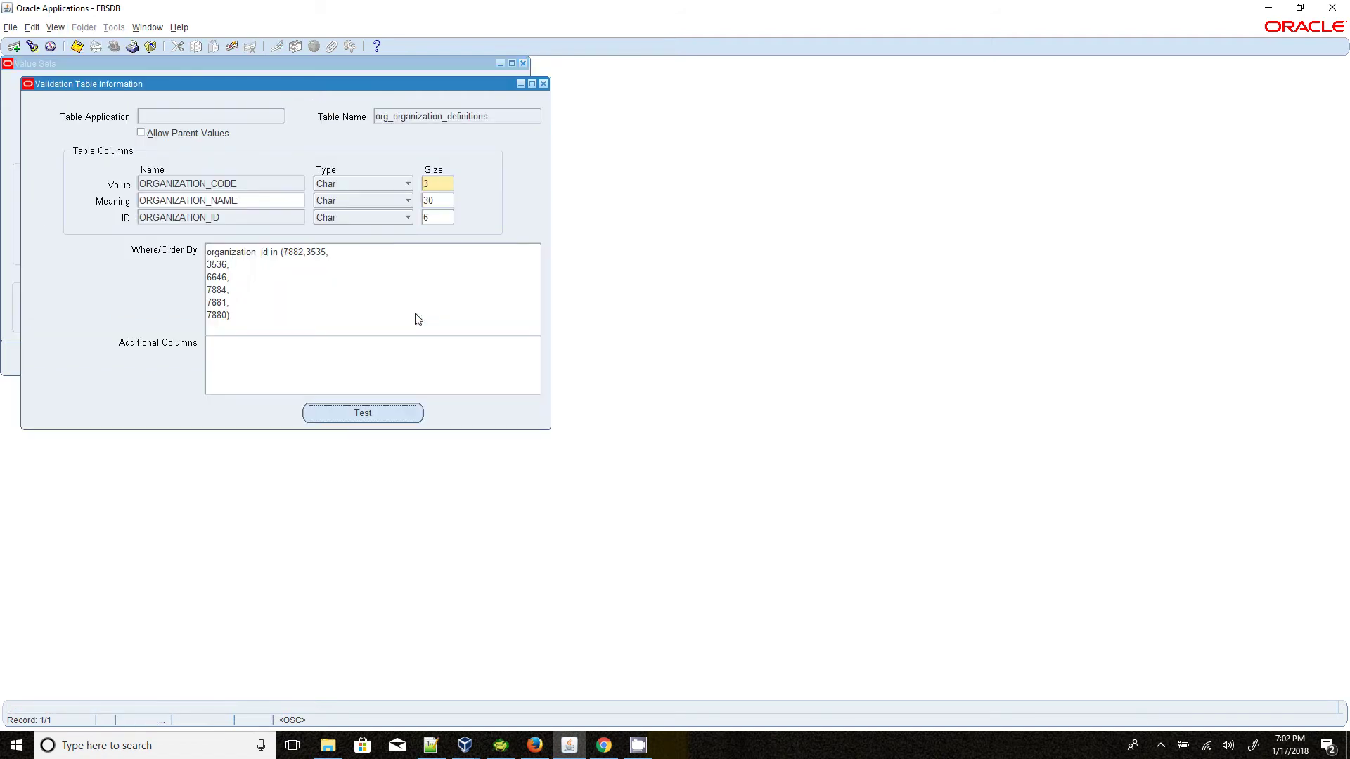
{"action": "double_click", "coordinate": [438, 117]}
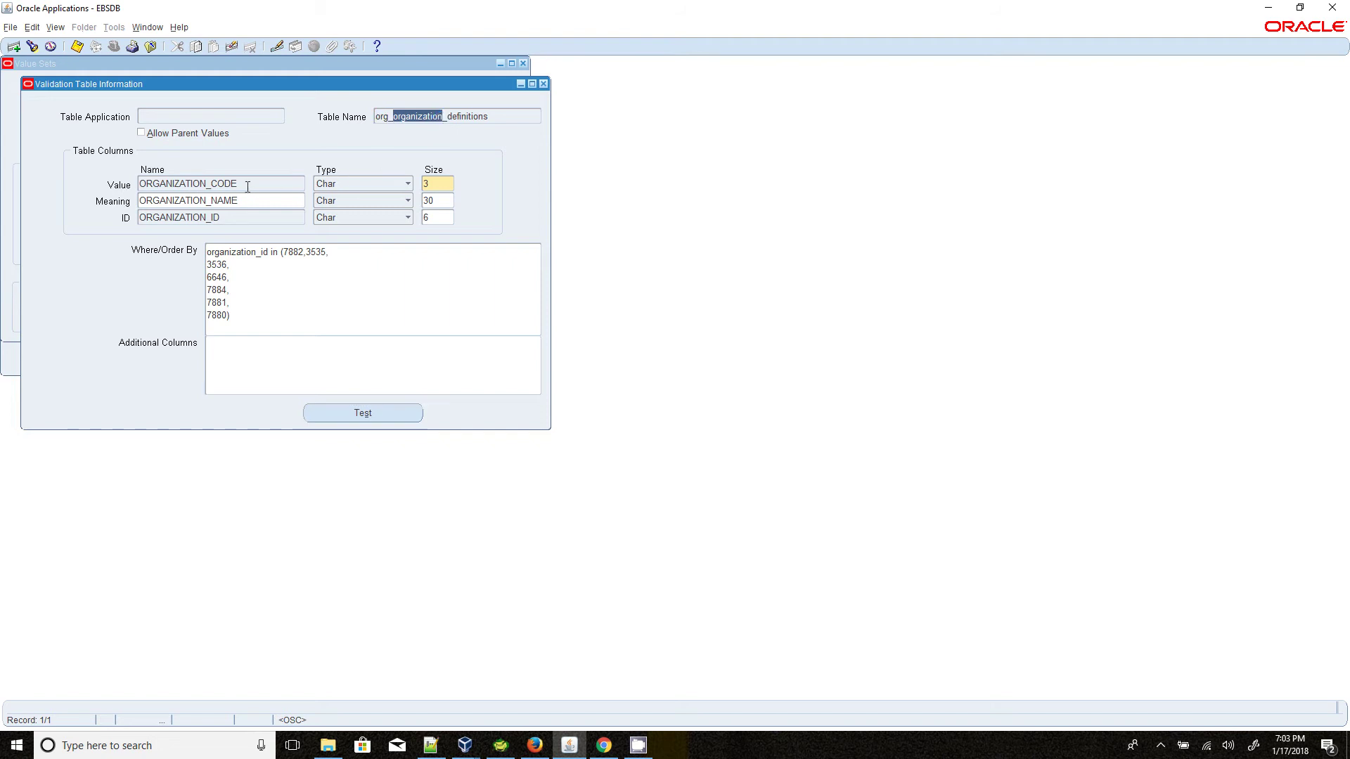
{"action": "triple_click", "coordinate": [235, 222]}
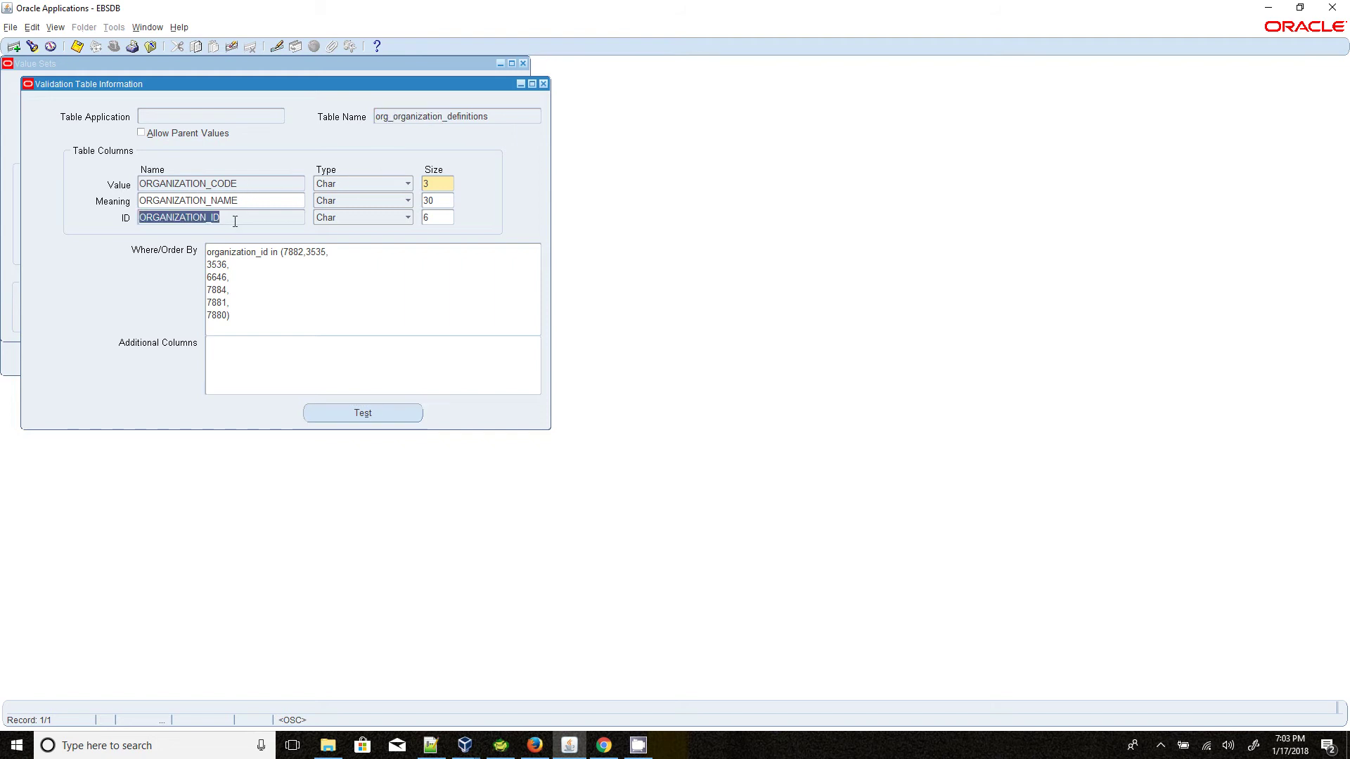
{"action": "double_click", "coordinate": [252, 183]}
{"action": "double_click", "coordinate": [247, 203]}
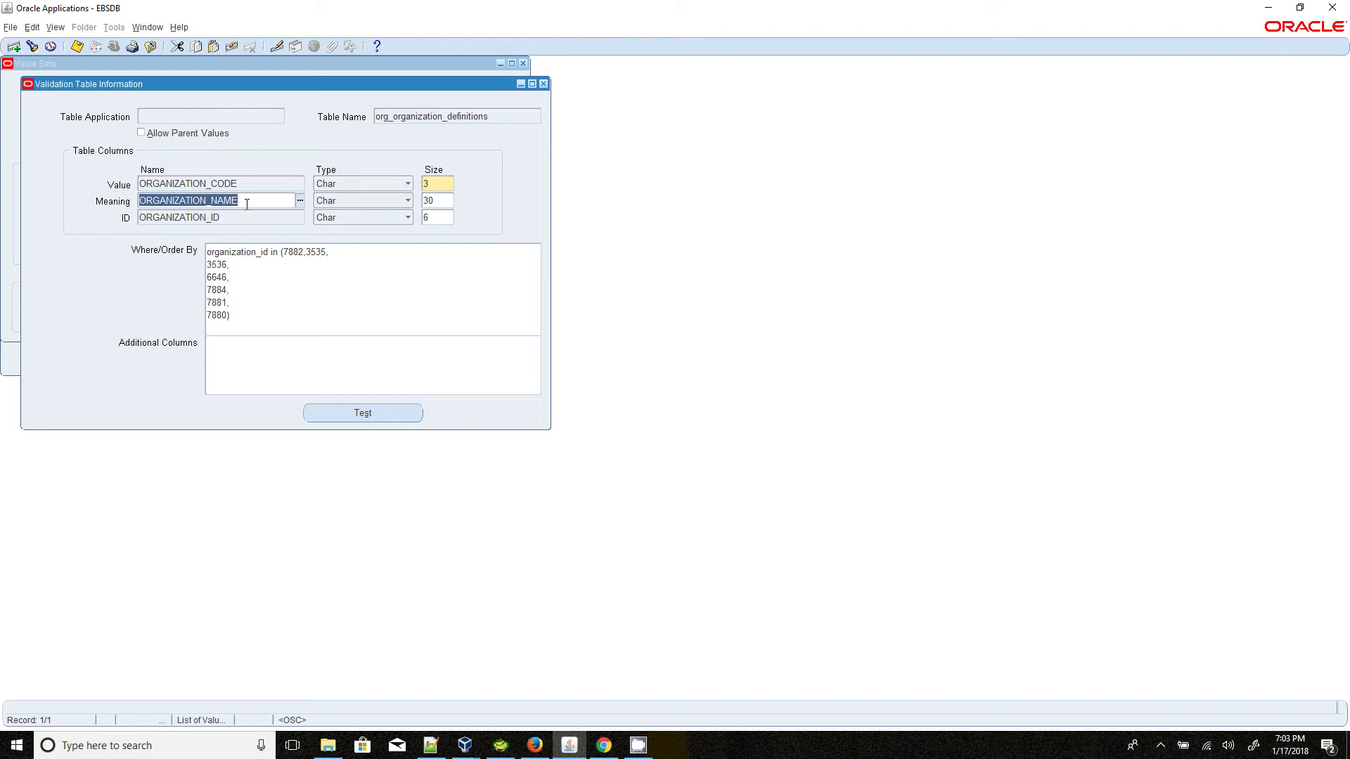
{"action": "triple_click", "coordinate": [272, 277]}
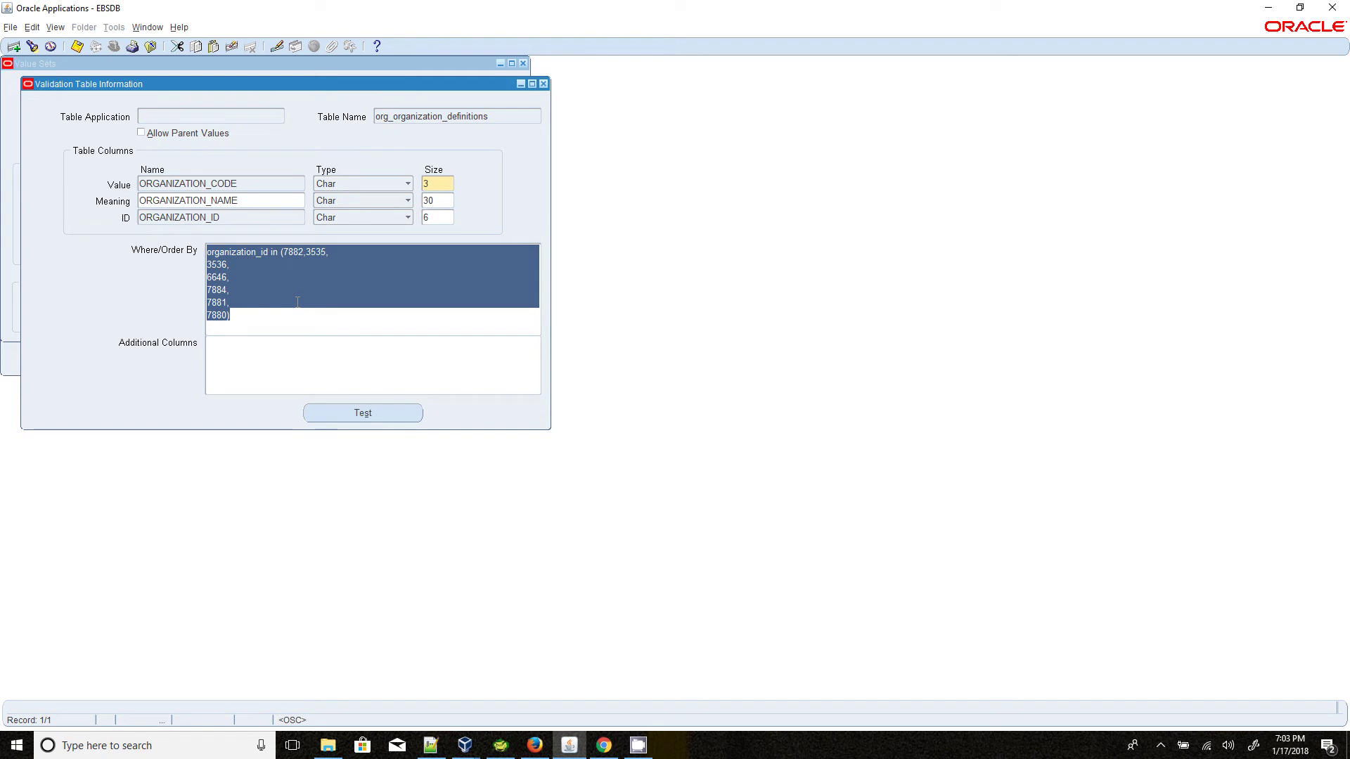
Step: Switch to Toad, run the org_organization_definitions query and look through the returned organization codes
{"action": "left_click", "coordinate": [500, 745]}
{"action": "left_click", "coordinate": [530, 357]}
{"action": "key", "text": "F9"}
{"action": "left_click_drag", "start_coordinate": [449, 568], "coordinate": [454, 621]}
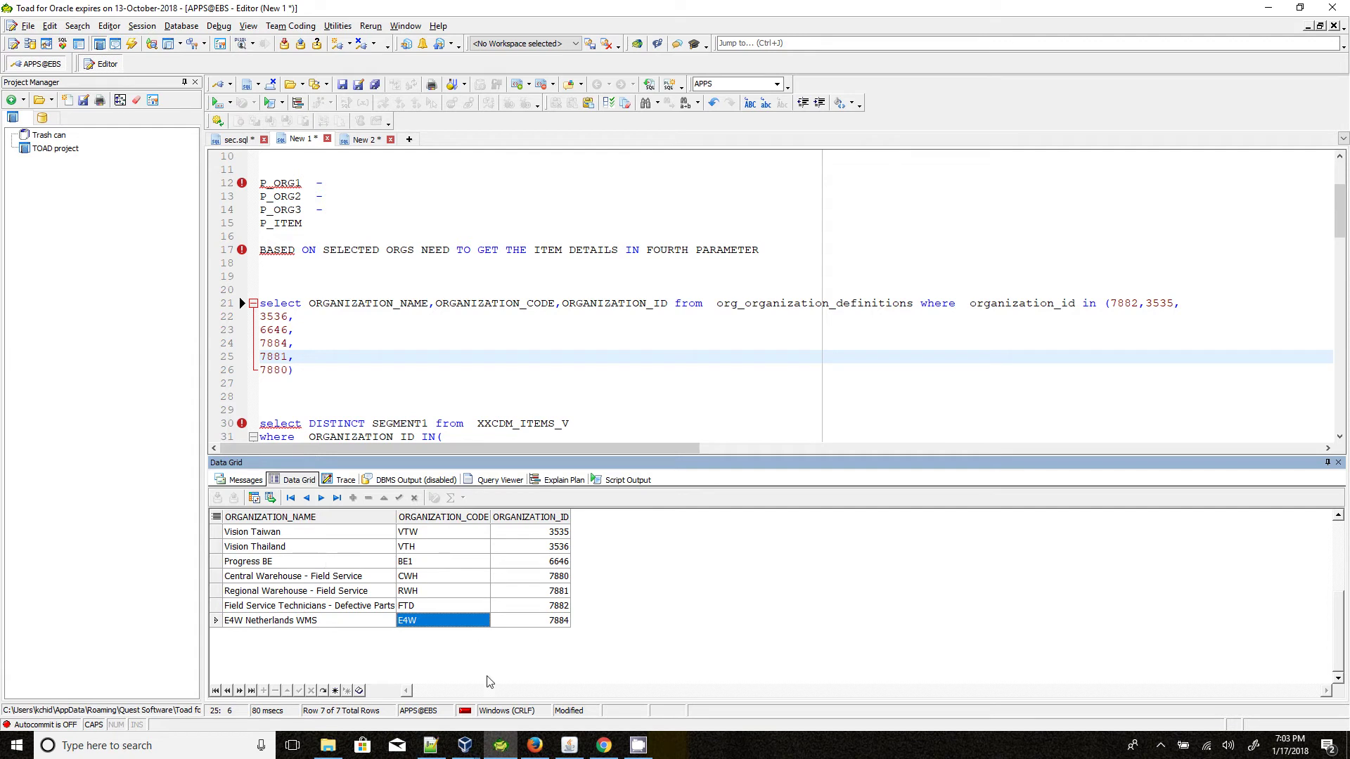
Step: Close the validation table information in Oracle Applications and copy the value set name XXCDM_ITEM_VS from the Toad notes
{"action": "left_click", "coordinate": [570, 746]}
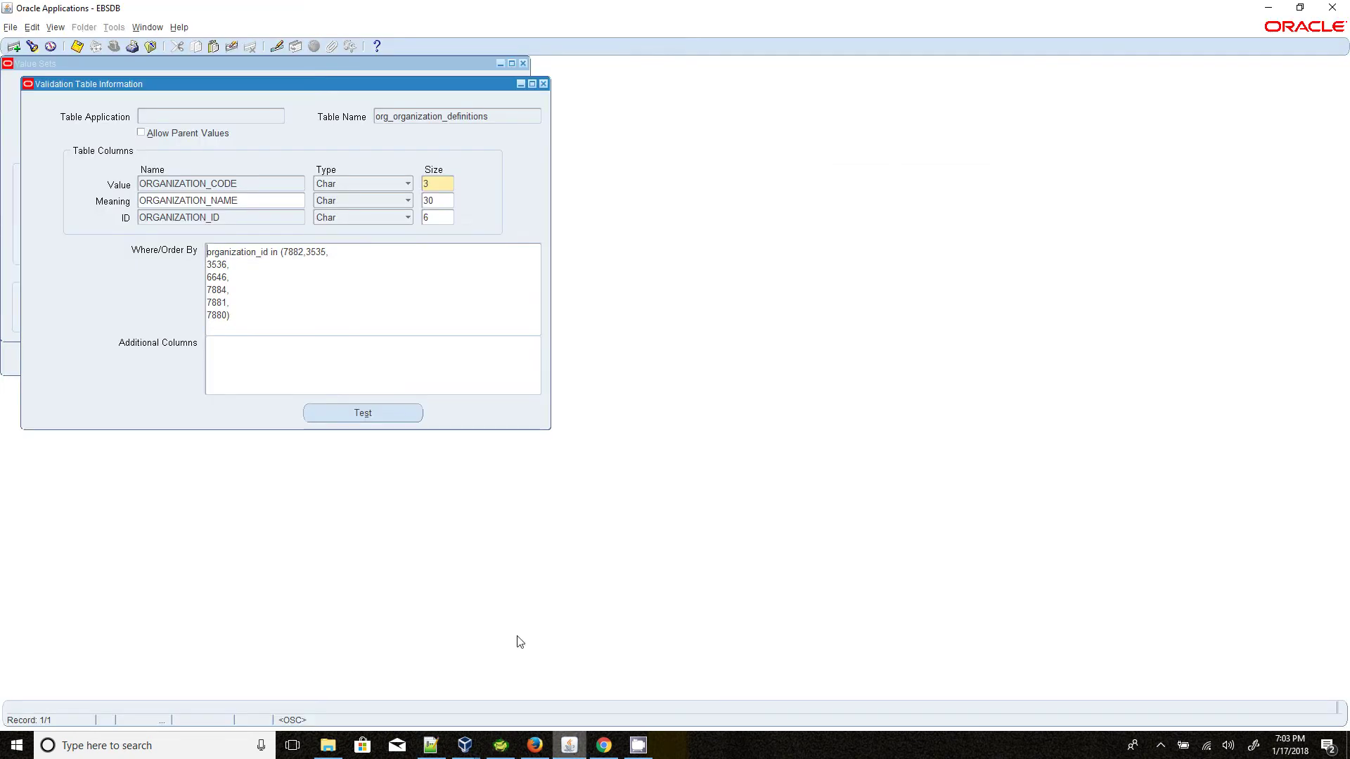
{"action": "left_click", "coordinate": [543, 84]}
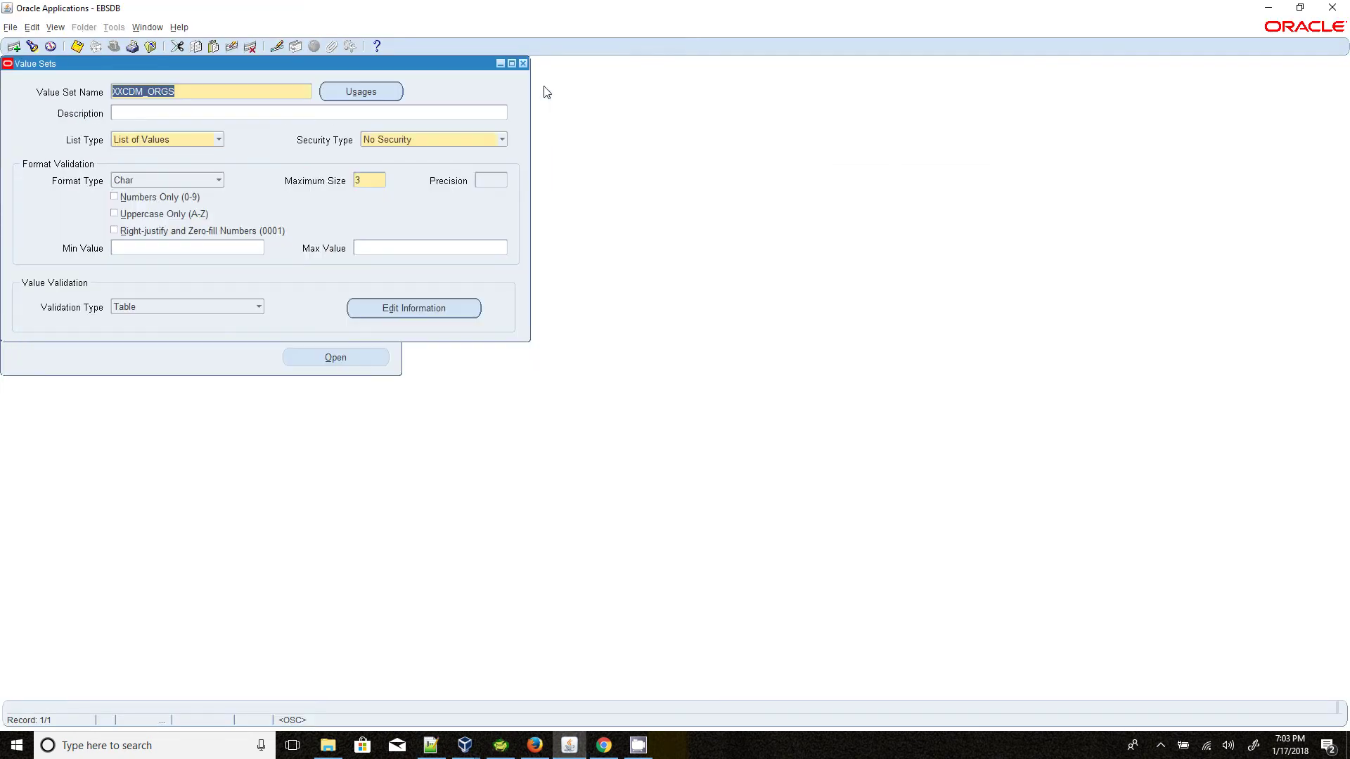
{"action": "left_click", "coordinate": [500, 746]}
{"action": "scroll", "coordinate": [534, 380], "scroll_direction": "down", "scroll_amount": 2}
{"action": "scroll", "coordinate": [496, 327], "scroll_direction": "up", "scroll_amount": 3}
{"action": "scroll", "coordinate": [497, 327], "scroll_direction": "up", "scroll_amount": 2}
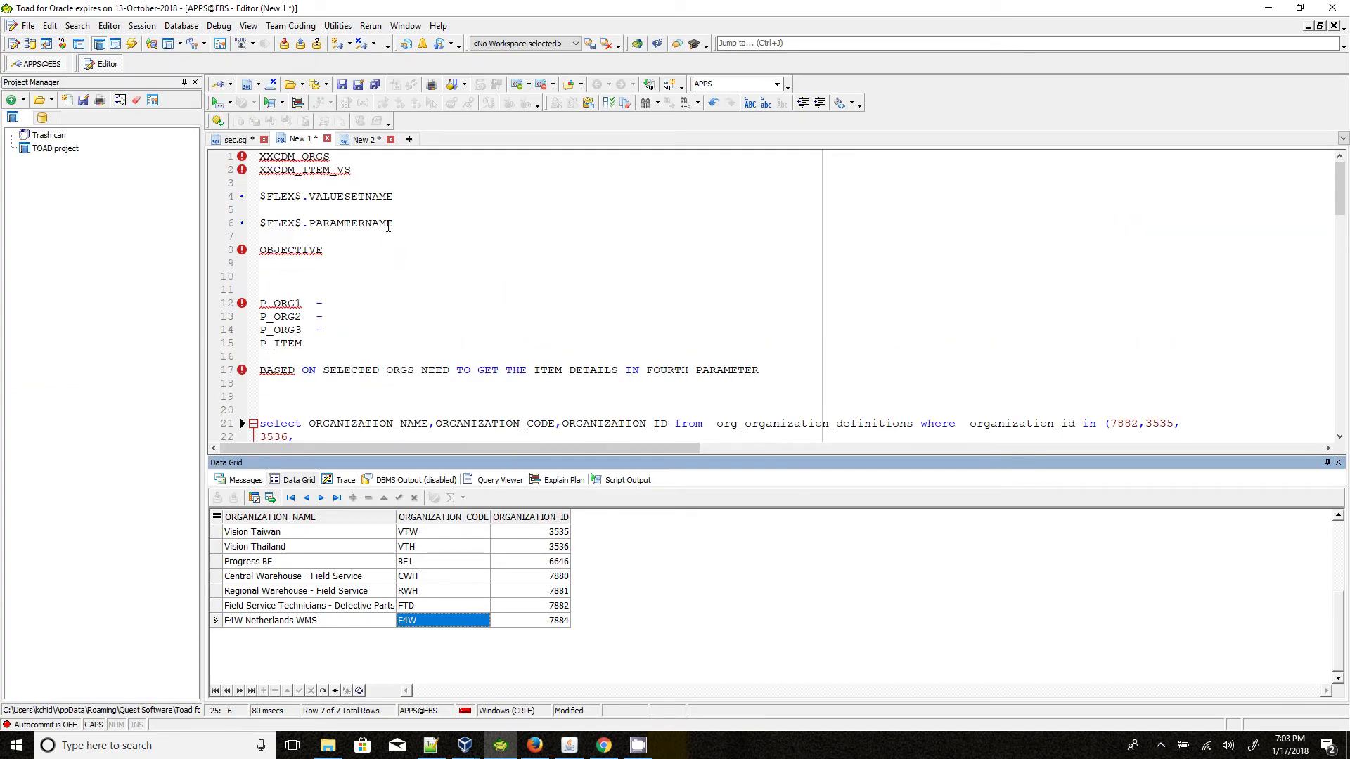
{"action": "double_click", "coordinate": [310, 170]}
{"action": "key", "text": "ctrl+c"}
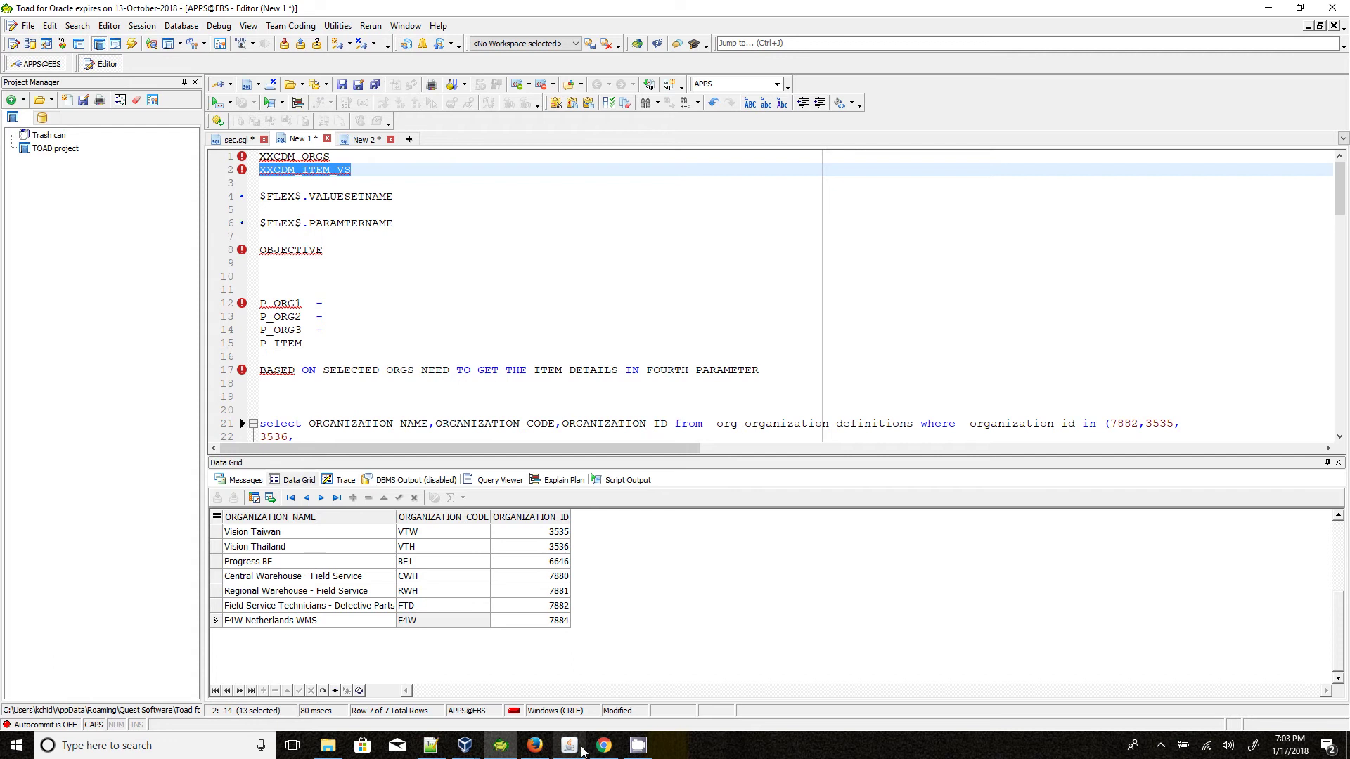
Step: Query the value set XXCDM_ITEM_VS in Oracle Applications and open its validation table information
{"action": "left_click", "coordinate": [569, 745]}
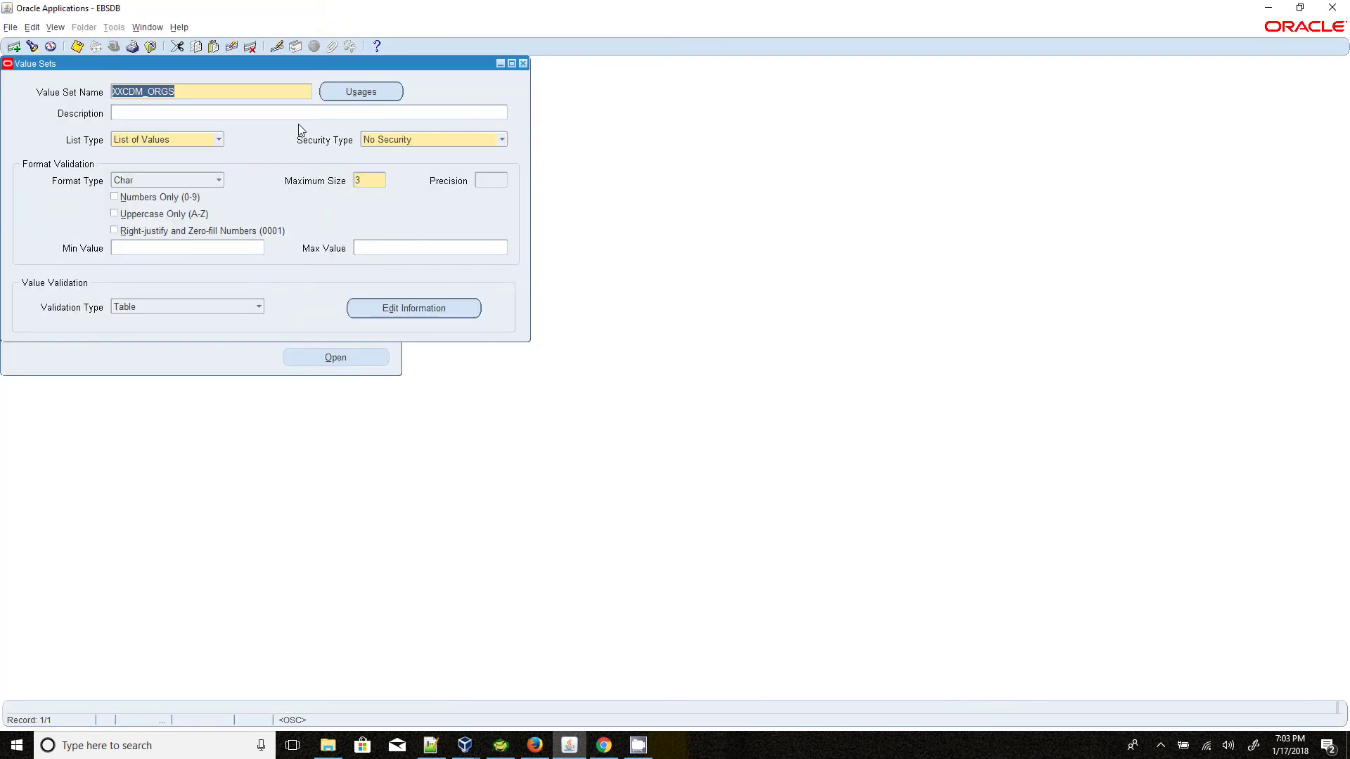
{"action": "key", "text": "F11"}
{"action": "key", "text": "ctrl+v"}
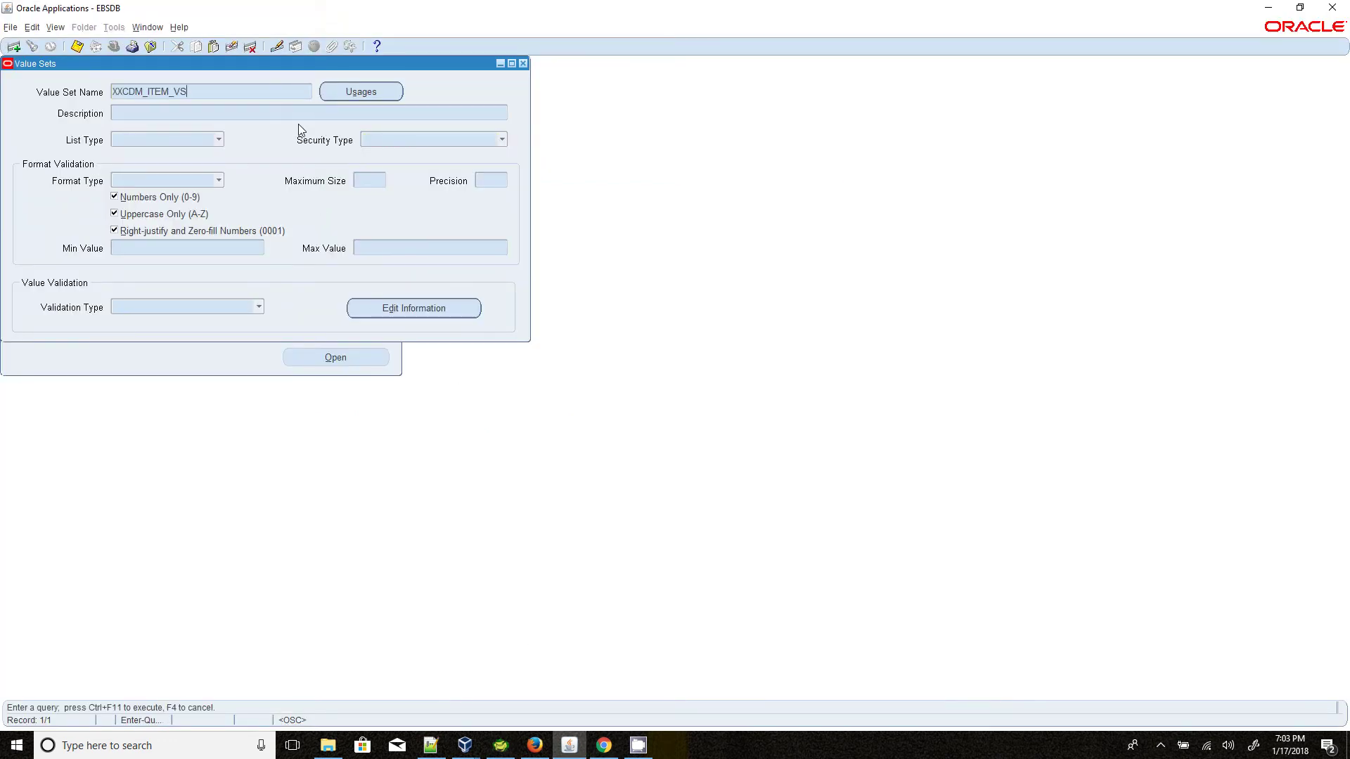
{"action": "left_click", "coordinate": [56, 27]}
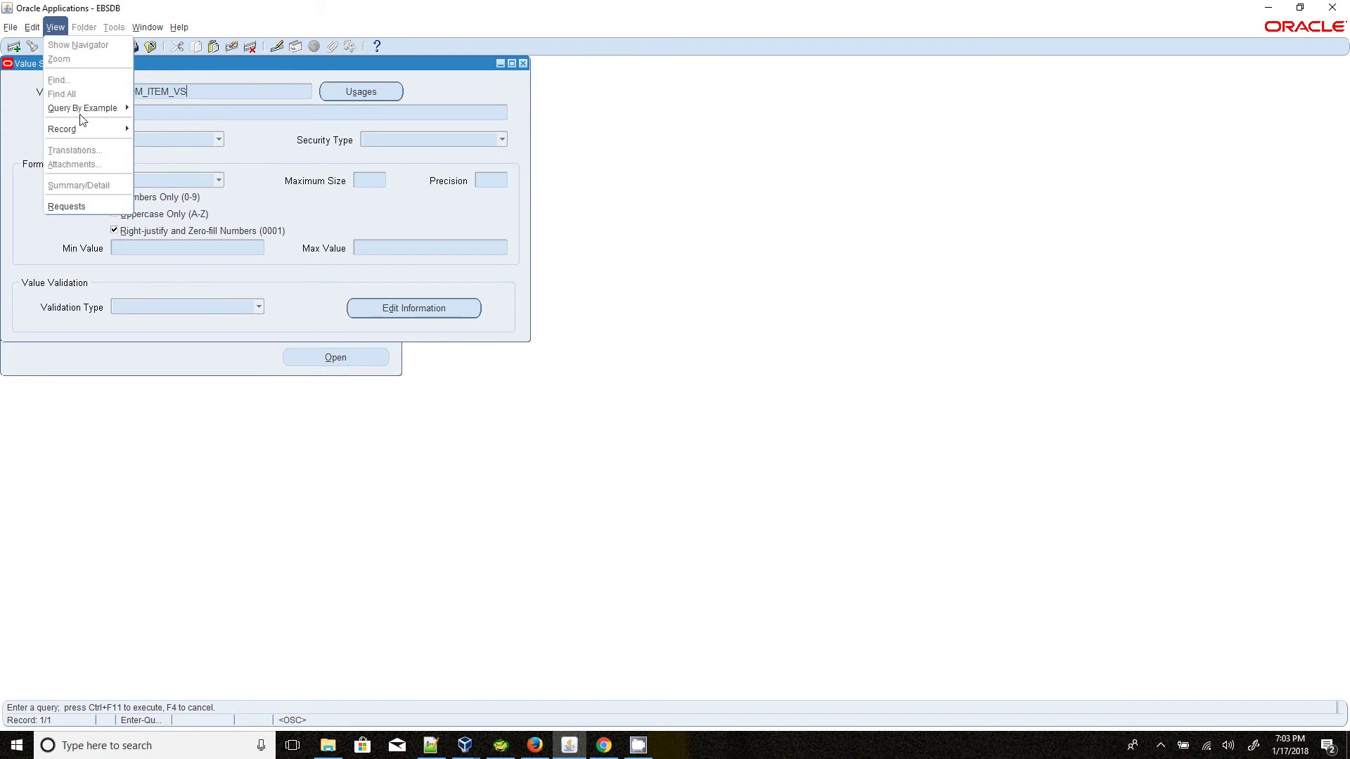
{"action": "mouse_move", "coordinate": [84, 109]}
{"action": "left_click", "coordinate": [138, 126]}
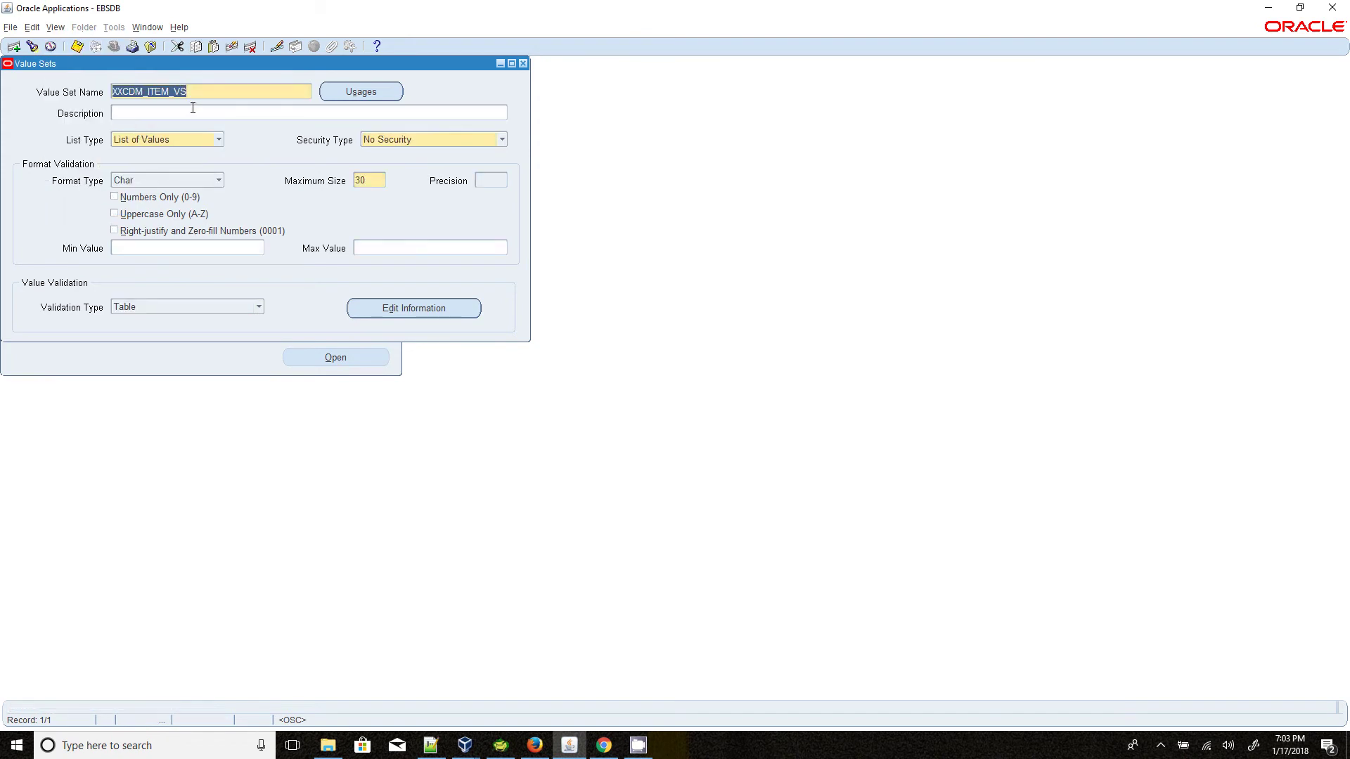
{"action": "left_click", "coordinate": [386, 309]}
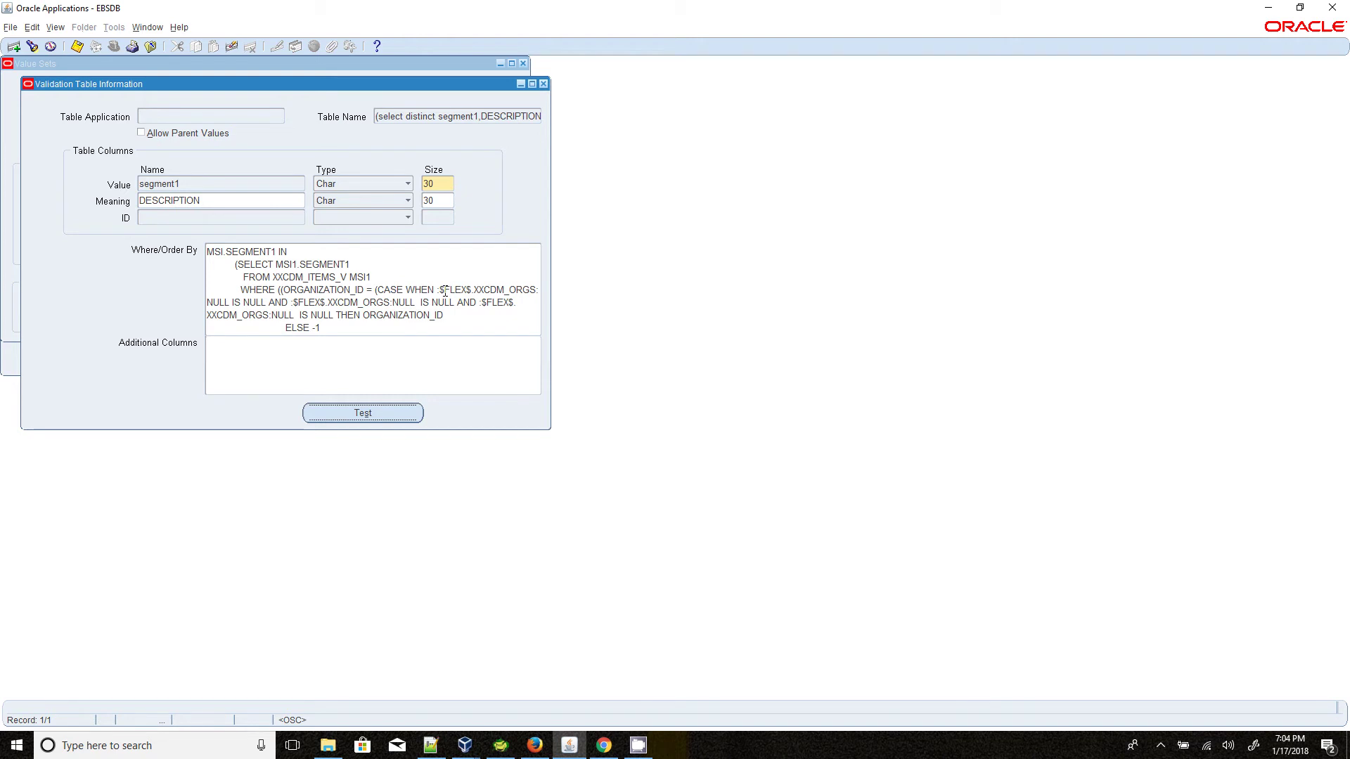
Step: In Toad, comment out the ORGANIZATION_ID=3536 condition of the XXCDM_ITEMS_V query below the view definition and run the query
{"action": "left_click", "coordinate": [500, 745]}
{"action": "scroll", "coordinate": [514, 312], "scroll_direction": "down", "scroll_amount": 14}
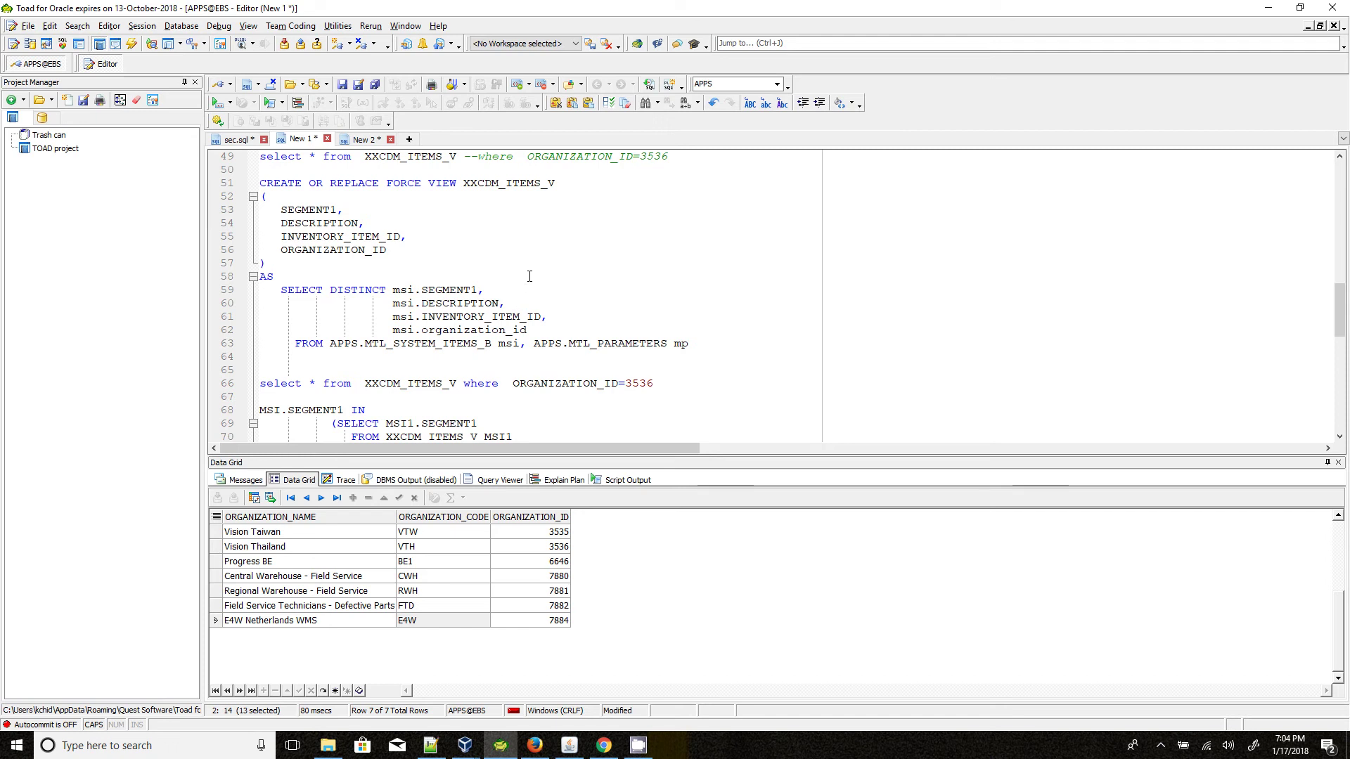
{"action": "left_click", "coordinate": [464, 384]}
{"action": "type", "text": "--"}
{"action": "key", "text": "F9"}
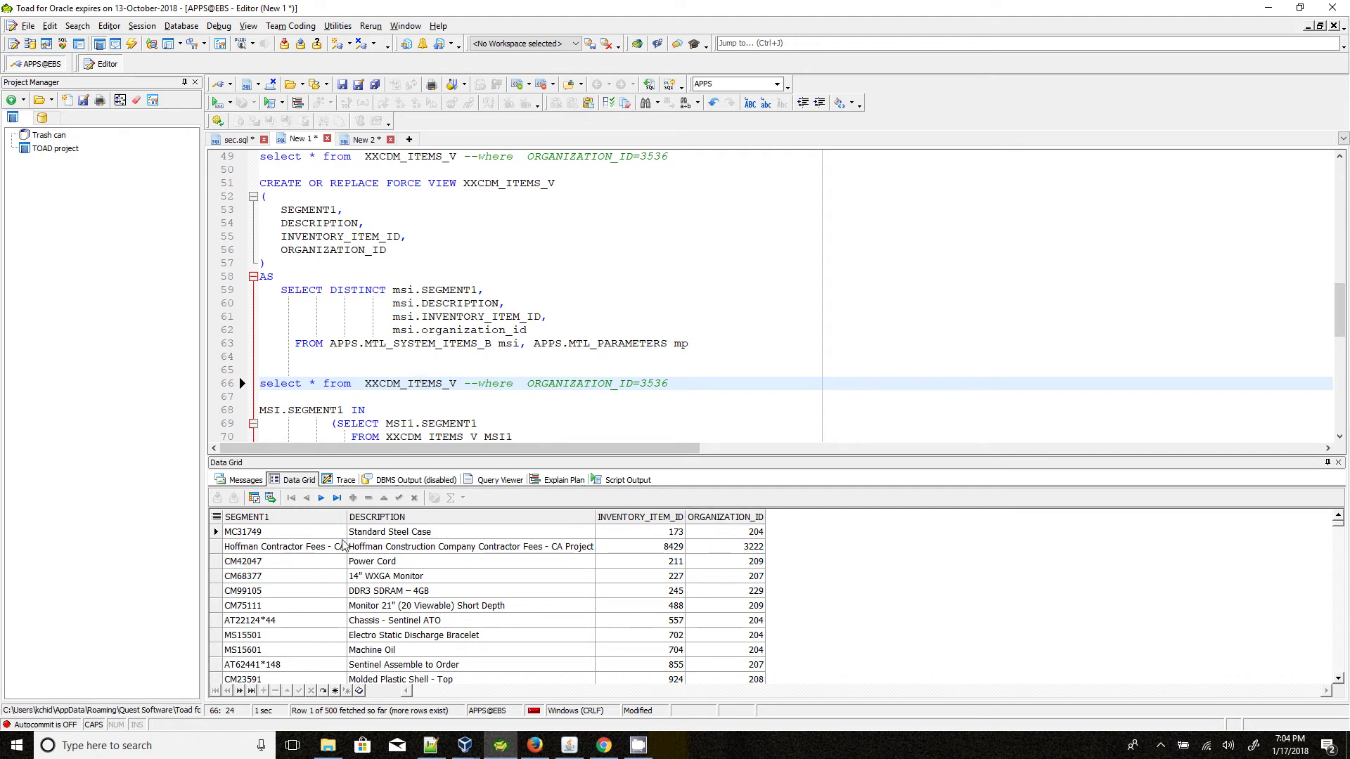
Step: Switch to Oracle Applications, look through the Table Name subquery in the validation table information and copy its whole text
{"action": "left_click", "coordinate": [569, 745]}
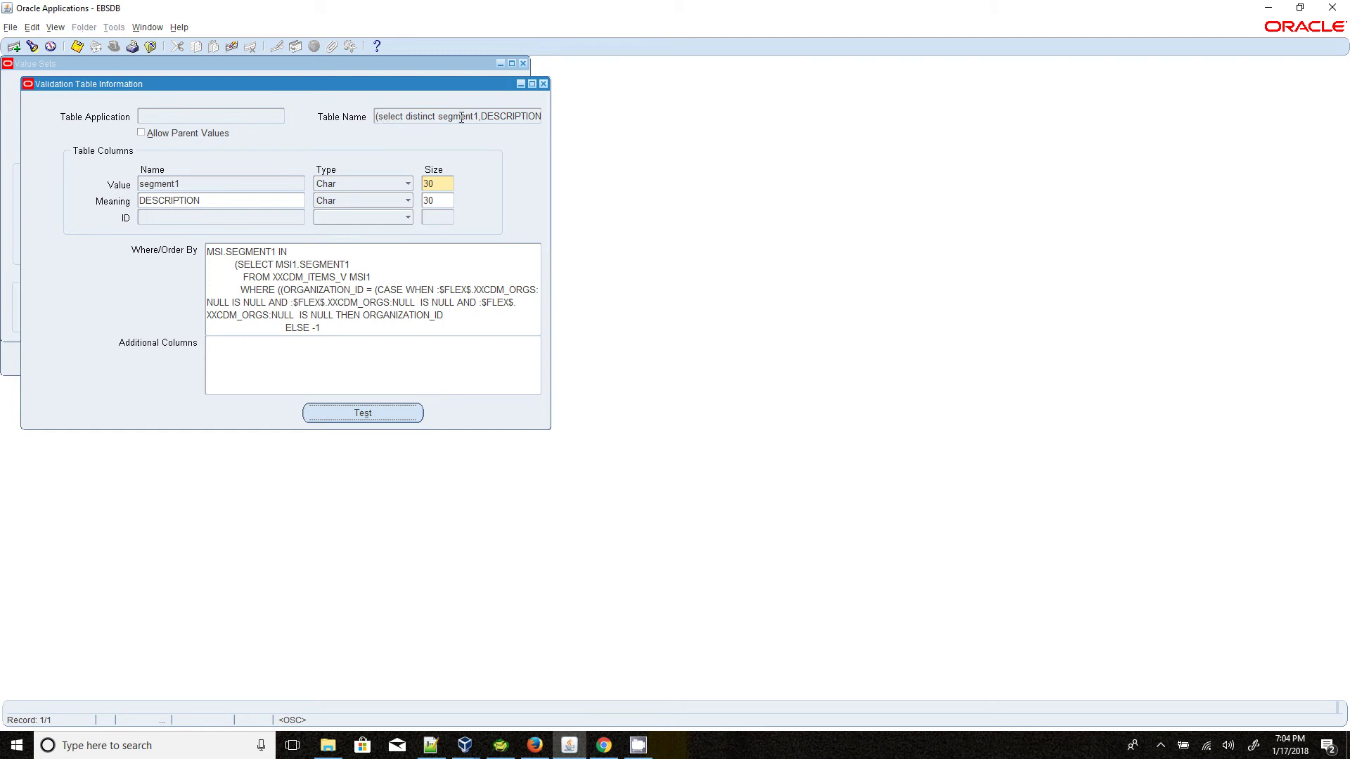
{"action": "left_click_drag", "start_coordinate": [481, 116], "coordinate": [557, 116]}
{"action": "left_click", "coordinate": [502, 116]}
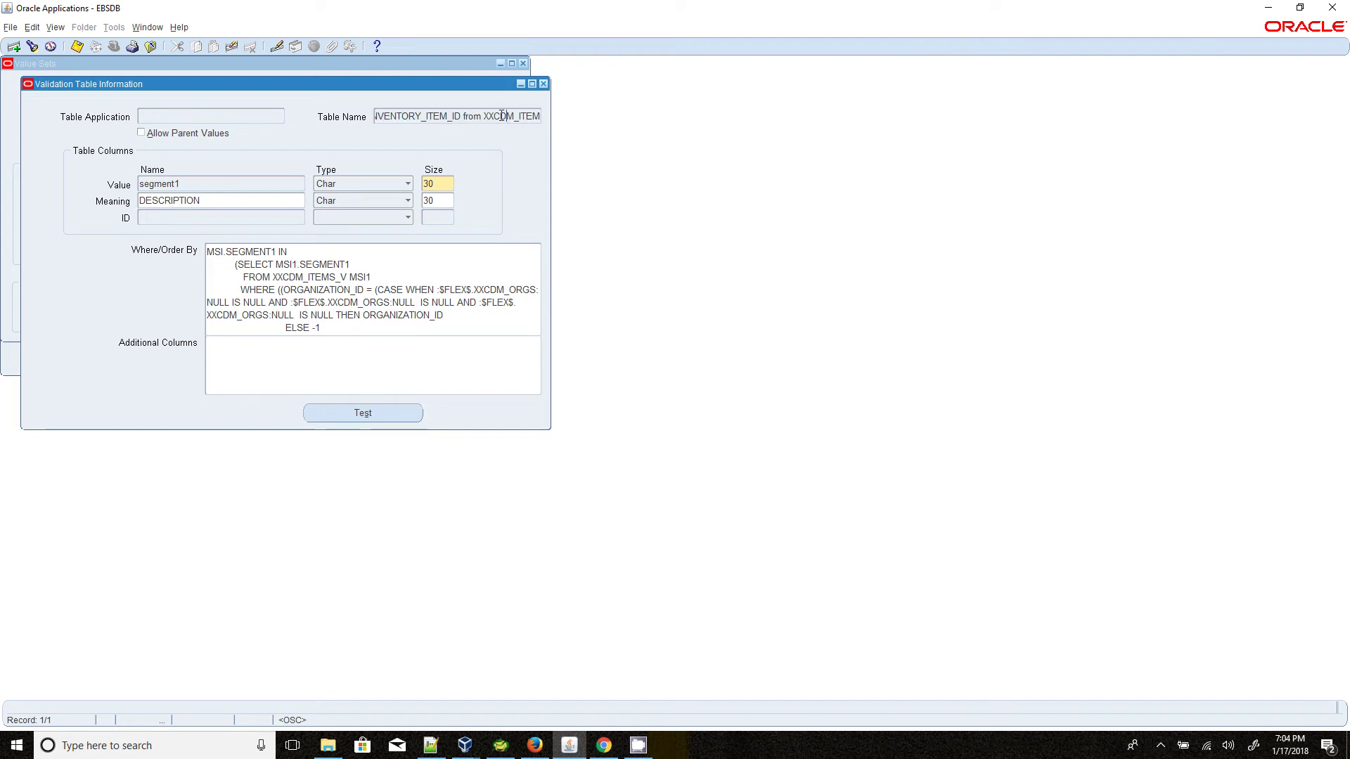
{"action": "double_click", "coordinate": [435, 116]}
{"action": "left_click_drag", "start_coordinate": [485, 116], "coordinate": [545, 117]}
{"action": "double_click", "coordinate": [467, 112]}
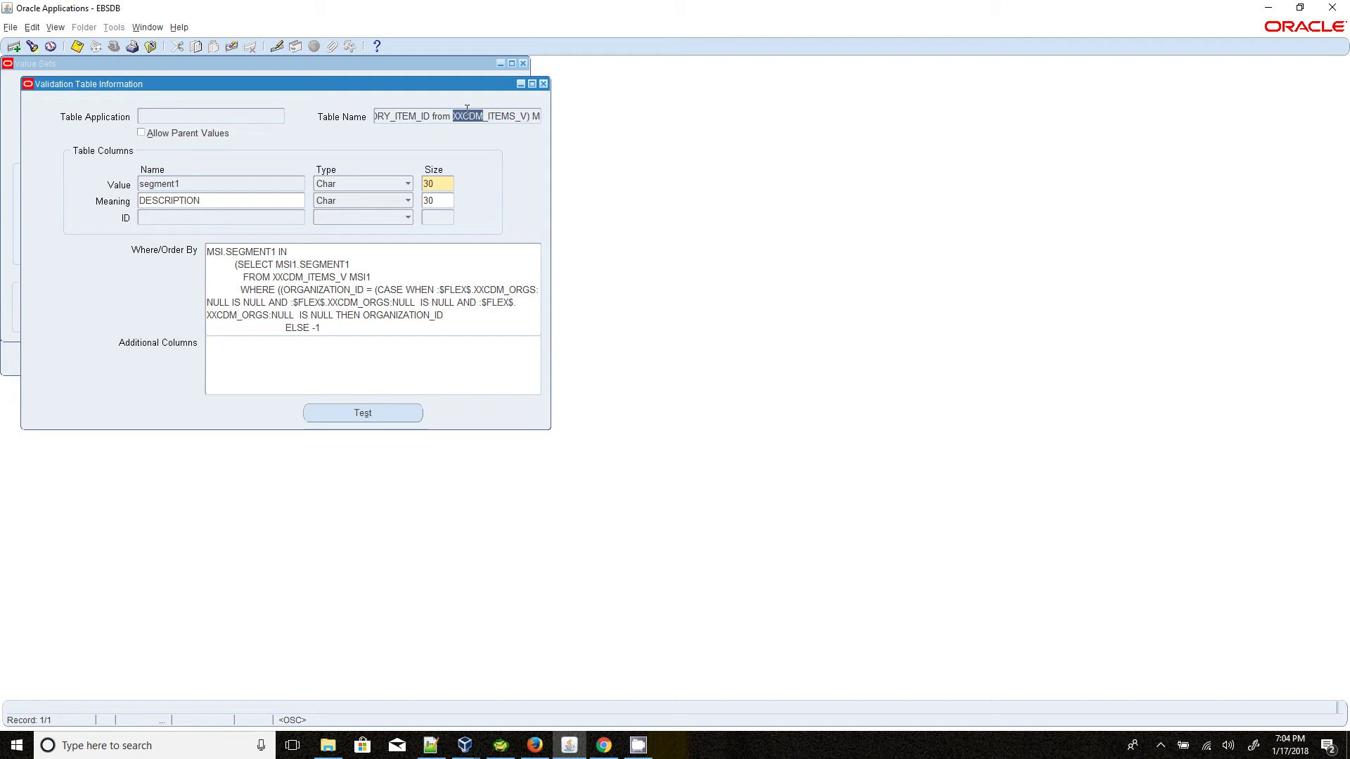
{"action": "triple_click", "coordinate": [467, 113]}
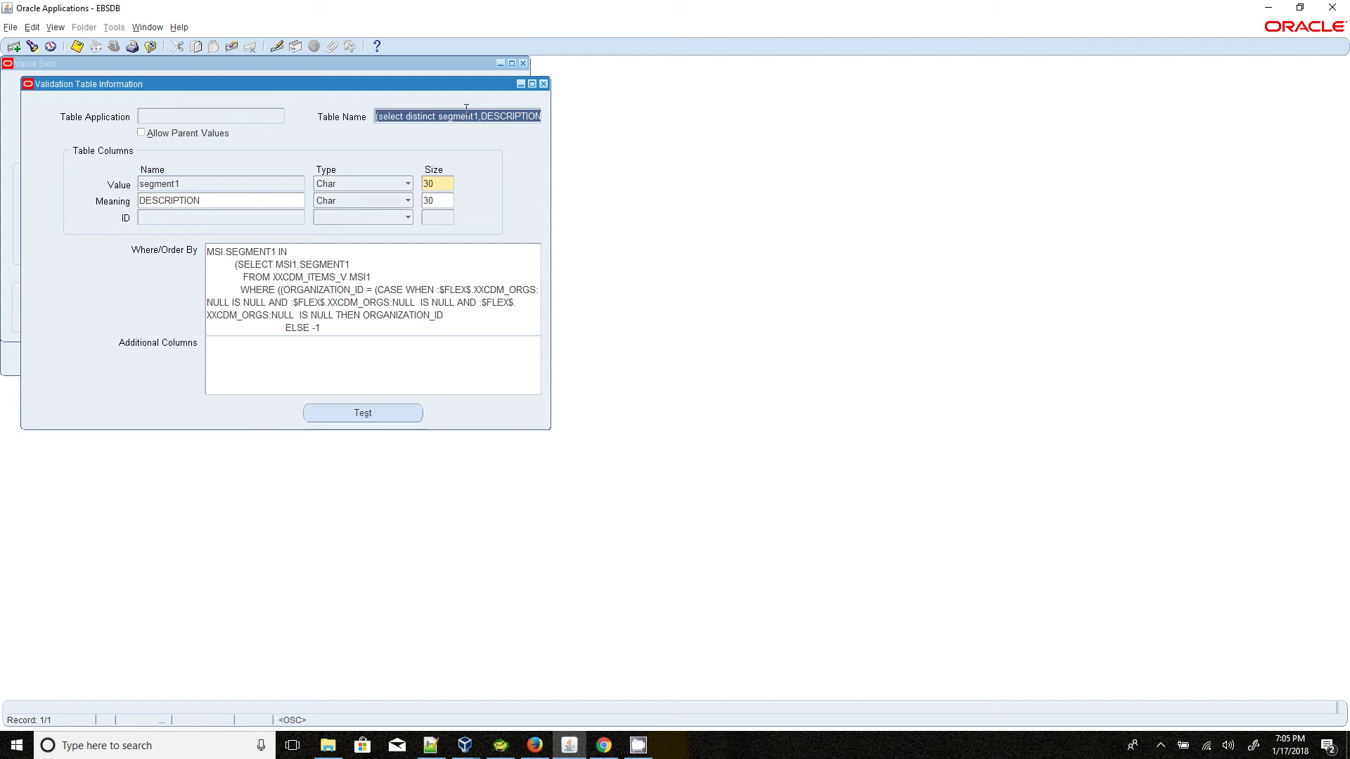
Step: In Toad, paste the subquery below the last XXCDM_ITEMS_V query and remove its closing bracket and the MSI alias
{"action": "left_click", "coordinate": [500, 746]}
{"action": "scroll", "coordinate": [483, 380], "scroll_direction": "down", "scroll_amount": 1}
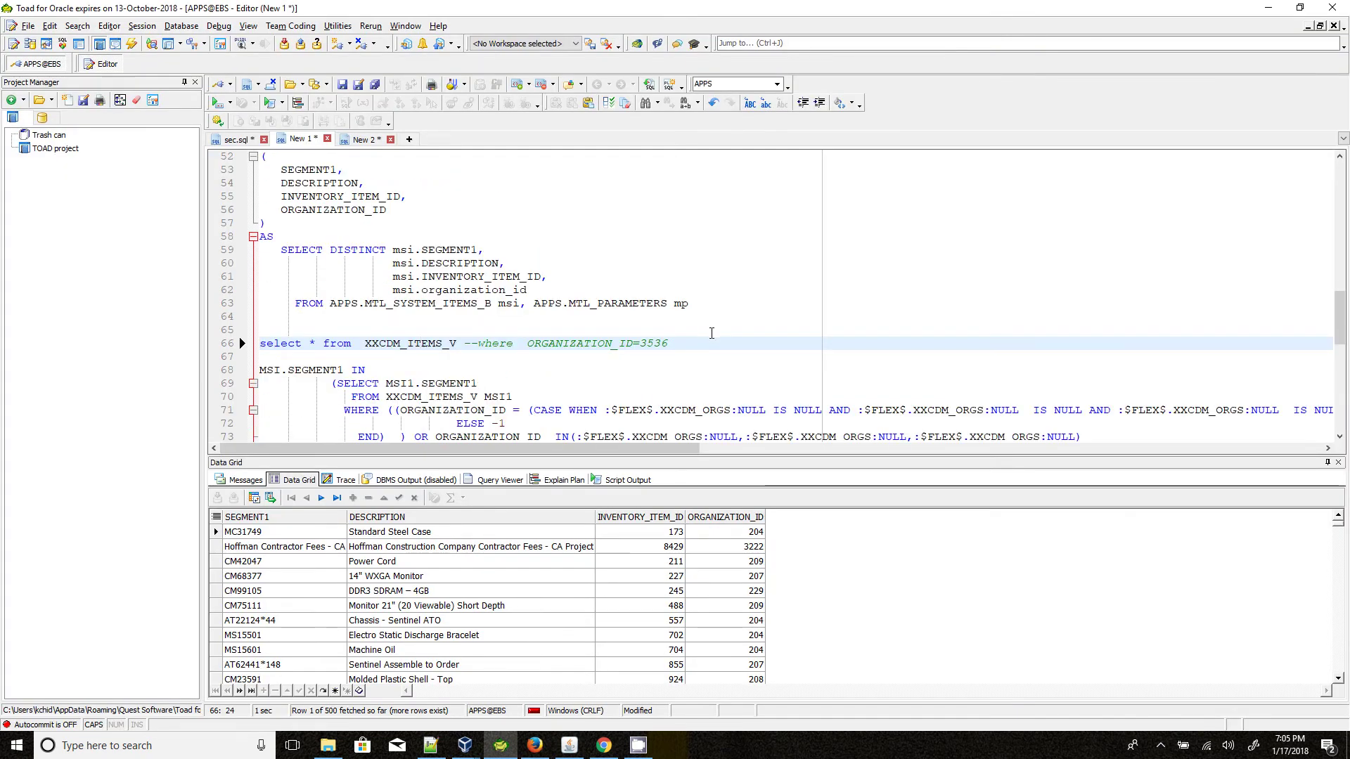
{"action": "left_click", "coordinate": [716, 342]}
{"action": "key", "text": "Return"}
{"action": "key", "text": "Return"}
{"action": "key", "text": "ctrl+v"}
{"action": "key", "text": "BackSpace"}
{"action": "key", "text": "BackSpace"}
{"action": "key", "text": "BackSpace"}
{"action": "key", "text": "BackSpace"}
{"action": "key", "text": "BackSpace"}
{"action": "key", "text": "BackSpace"}
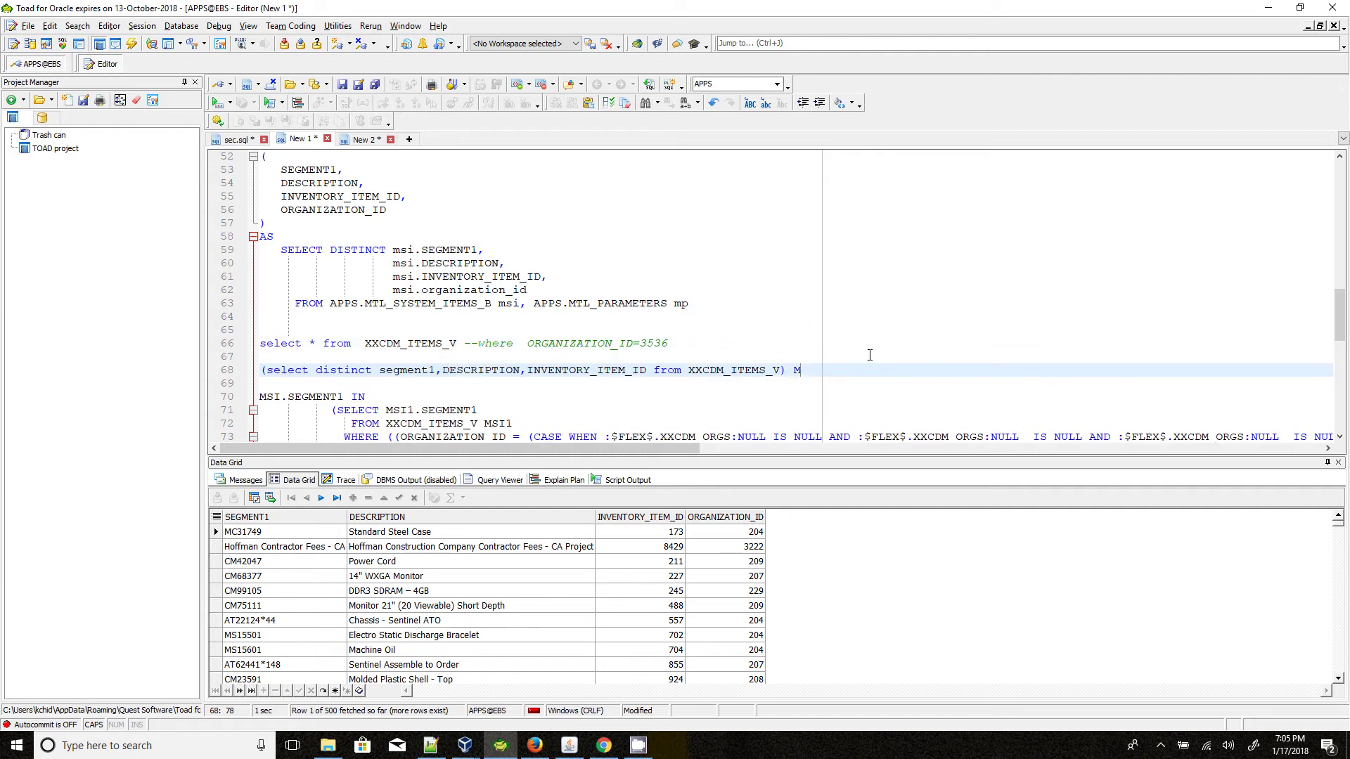
{"action": "type", "text": "V"}
Step: Highlight the segment1, DESCRIPTION and INVENTORY_ITEM_ID columns of the pasted subquery in turn
{"action": "double_click", "coordinate": [425, 370]}
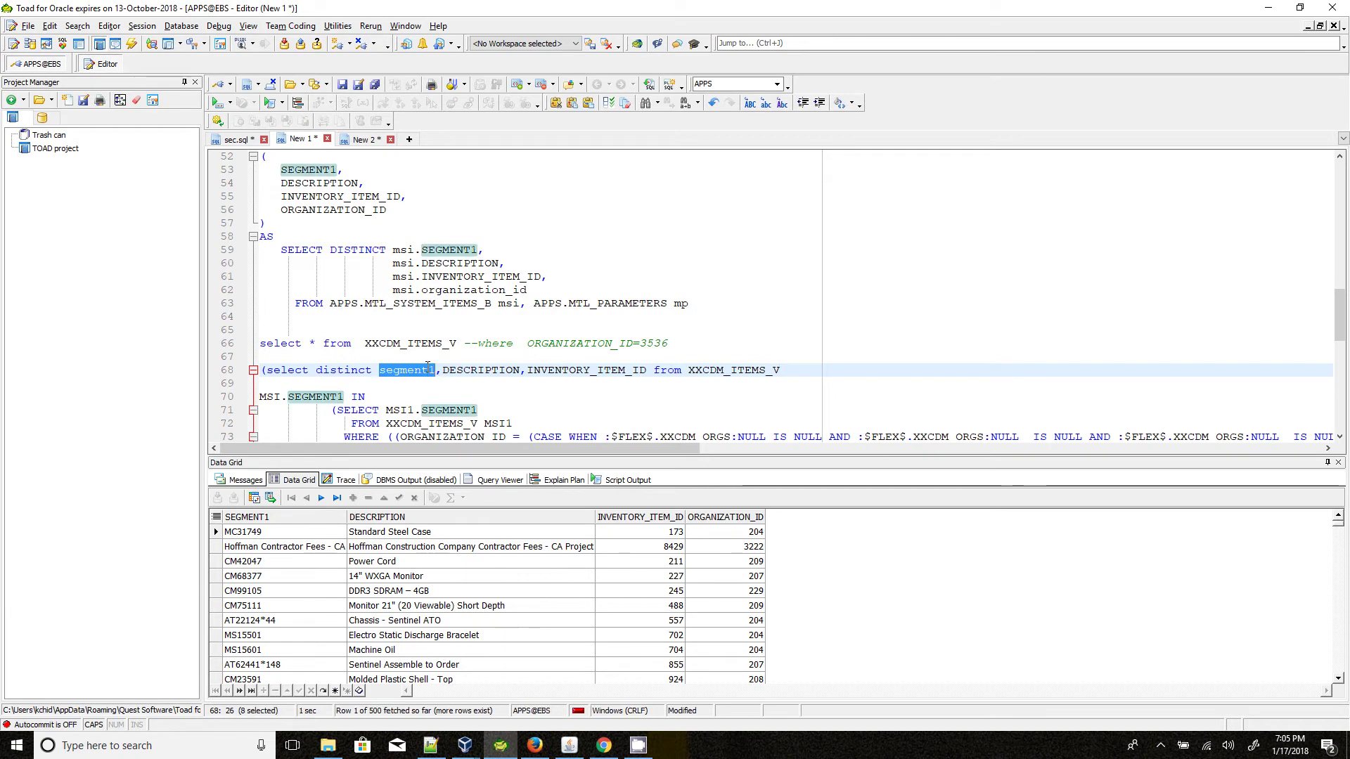
{"action": "left_click", "coordinate": [478, 370]}
{"action": "double_click", "coordinate": [479, 370]}
{"action": "double_click", "coordinate": [601, 368]}
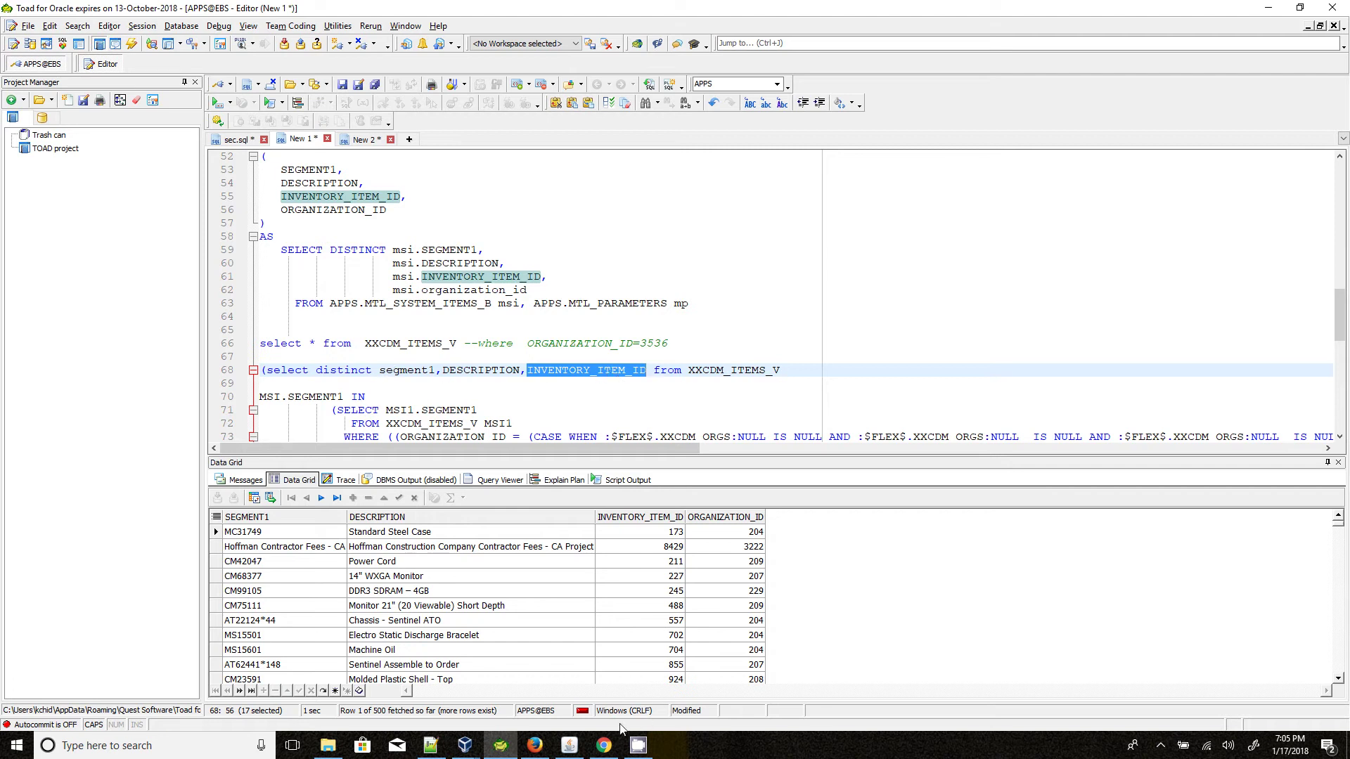
Step: In Oracle Applications, review the distinct keyword in Table Name, the value and meaning columns and the Where/Order By clause
{"action": "left_click", "coordinate": [569, 745]}
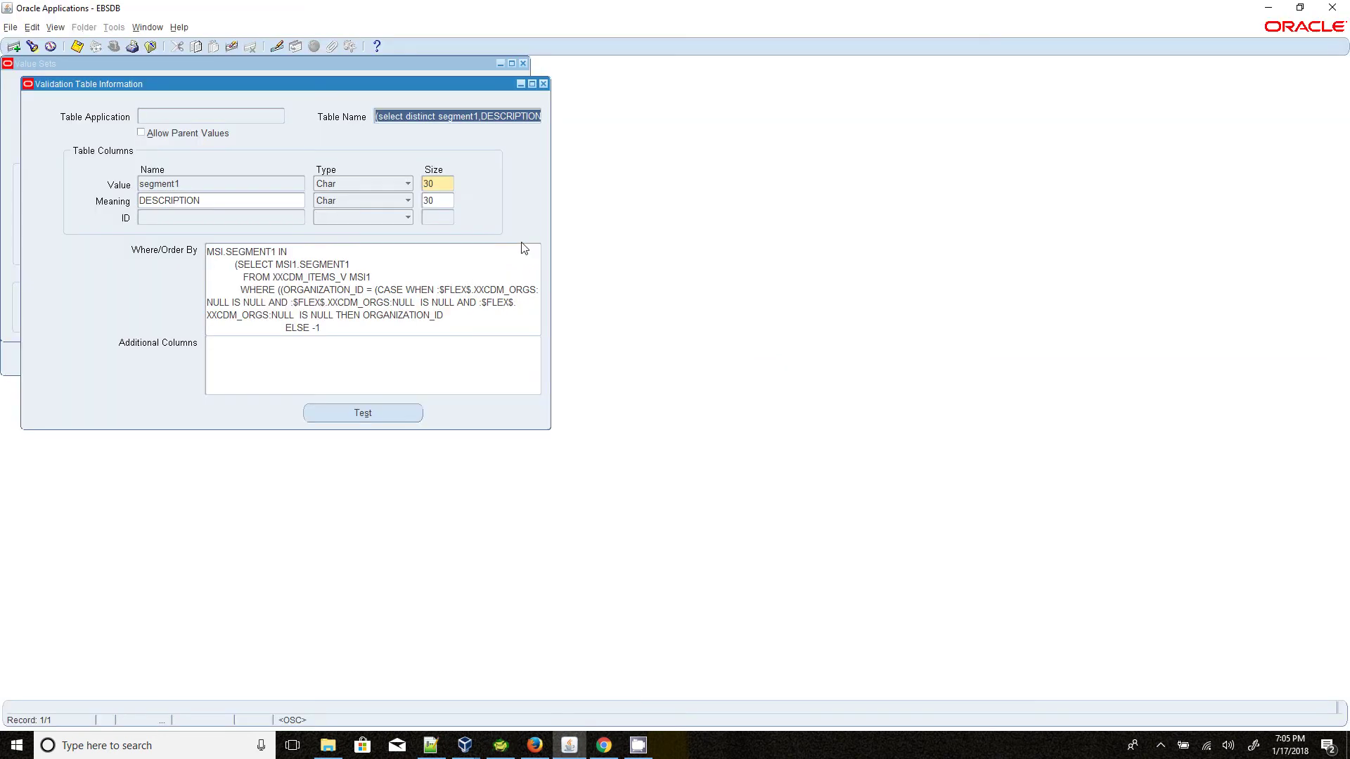
{"action": "double_click", "coordinate": [416, 116]}
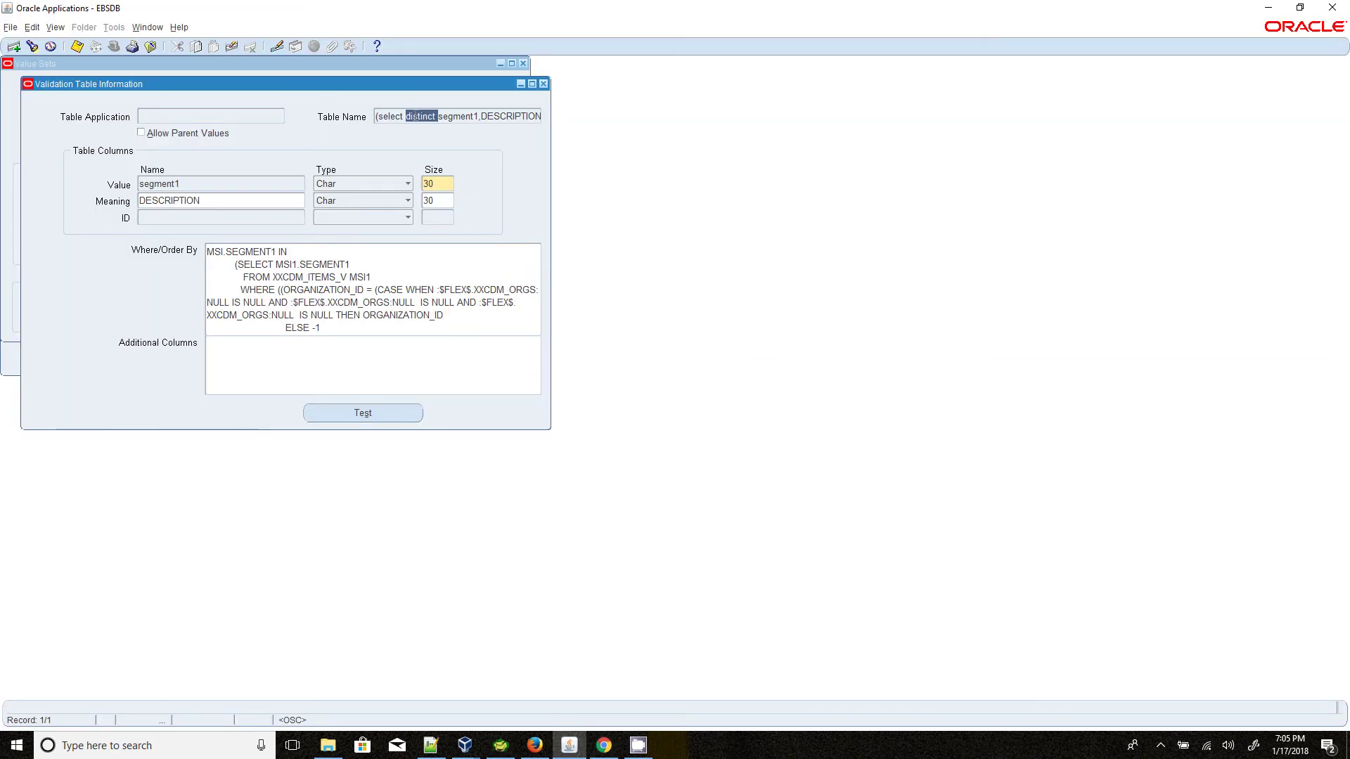
{"action": "left_click", "coordinate": [187, 187]}
{"action": "left_click", "coordinate": [194, 202]}
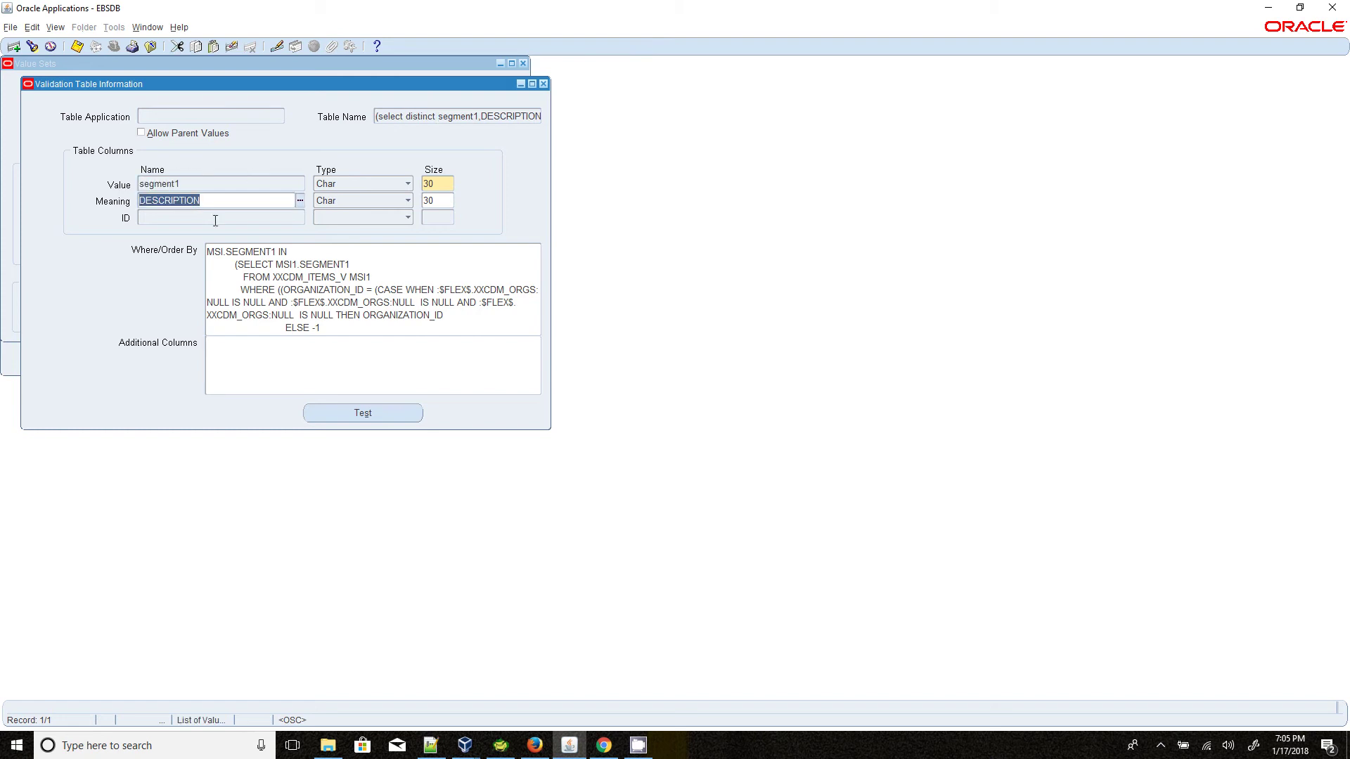
{"action": "left_click", "coordinate": [254, 251]}
{"action": "left_click", "coordinate": [254, 251]}
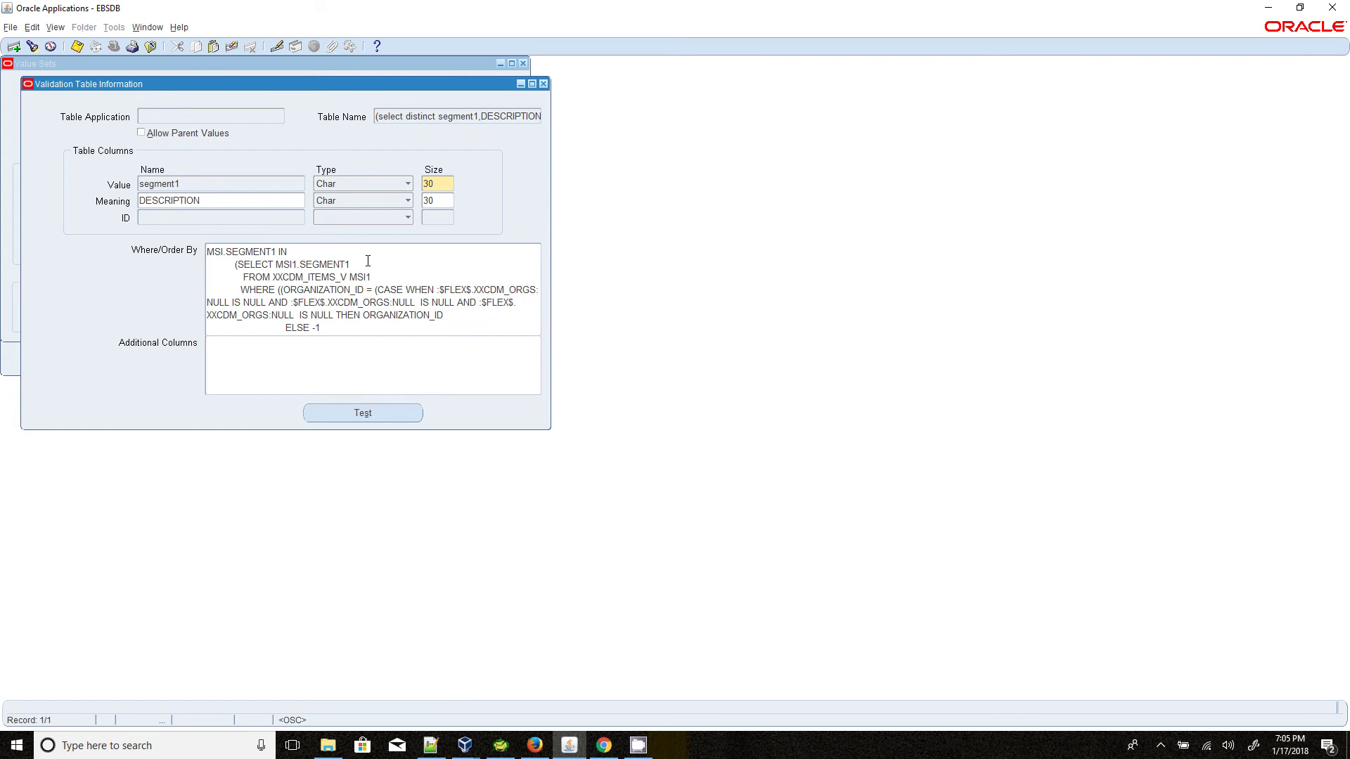
{"action": "left_click", "coordinate": [354, 323]}
Step: Switch to Toad and look up the $FLEX$.VALUESETNAME syntax in the notes at the start of the script
{"action": "left_click", "coordinate": [500, 746]}
{"action": "scroll", "coordinate": [616, 267], "scroll_direction": "down", "scroll_amount": 5}
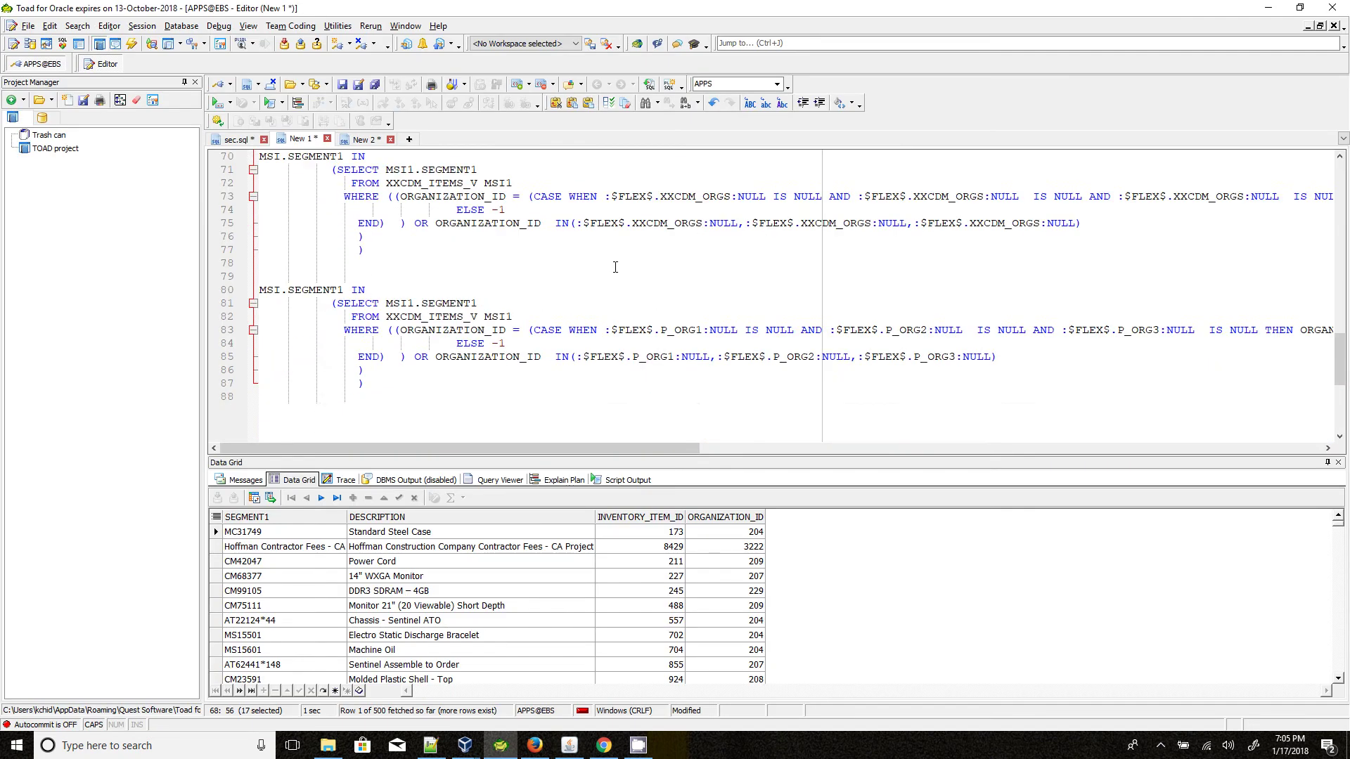
{"action": "scroll", "coordinate": [615, 267], "scroll_direction": "up", "scroll_amount": 1}
{"action": "left_click", "coordinate": [604, 250]}
{"action": "scroll", "coordinate": [570, 197], "scroll_direction": "up", "scroll_amount": 1}
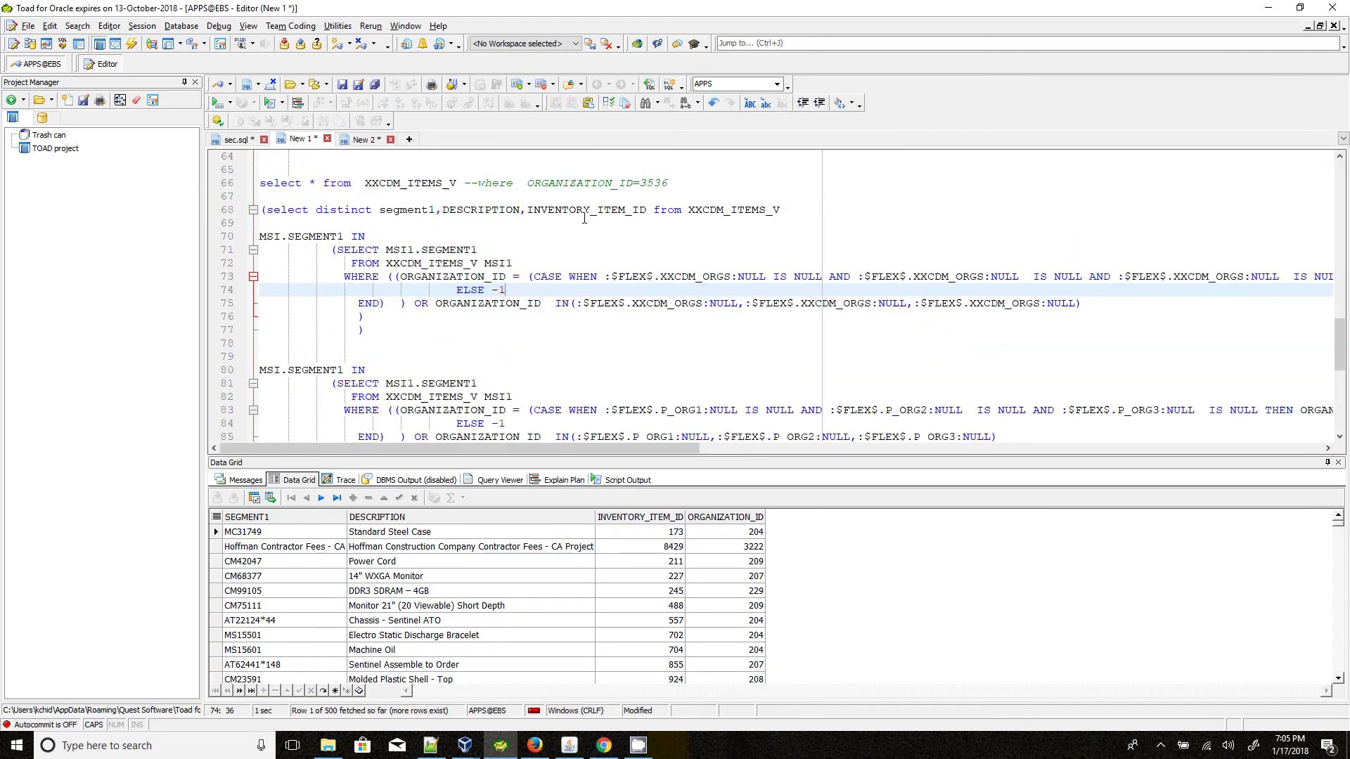
{"action": "scroll", "coordinate": [551, 218], "scroll_direction": "up", "scroll_amount": 20}
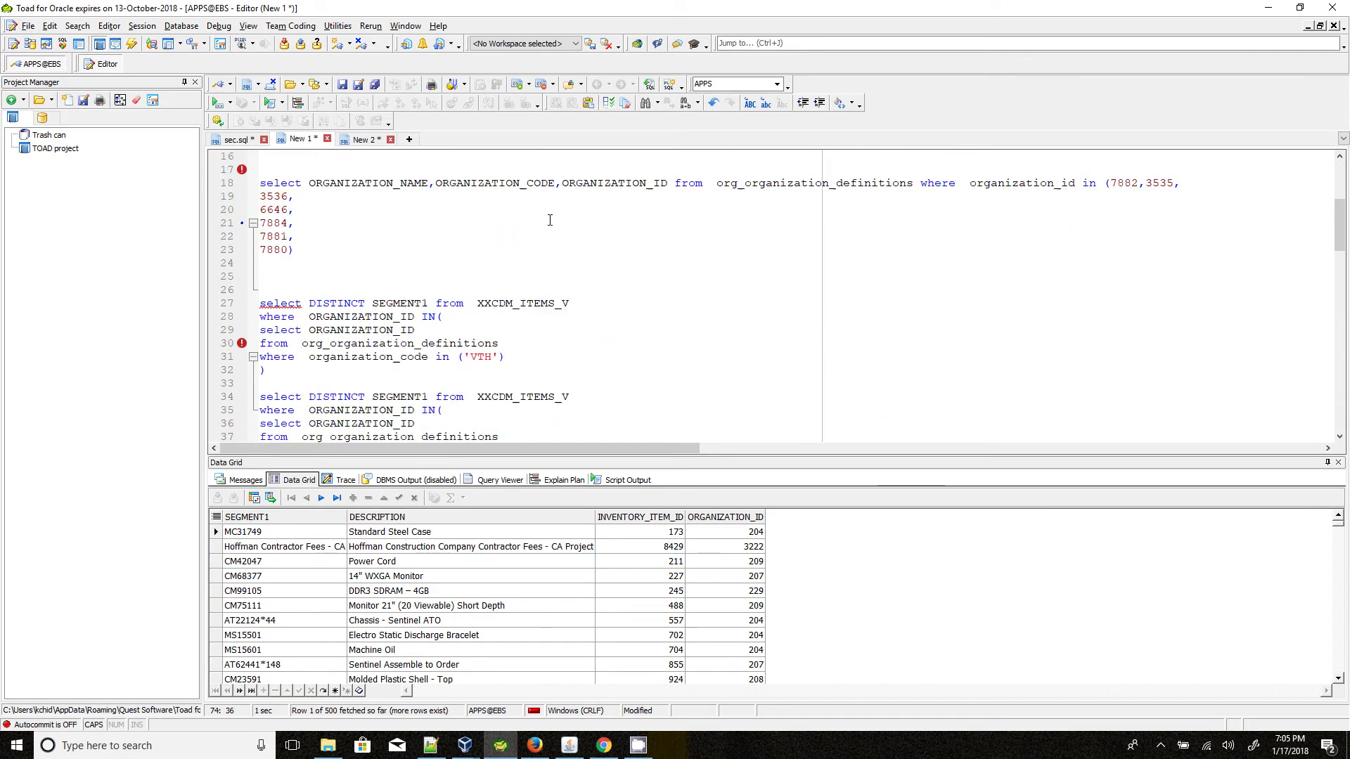
{"action": "double_click", "coordinate": [318, 197]}
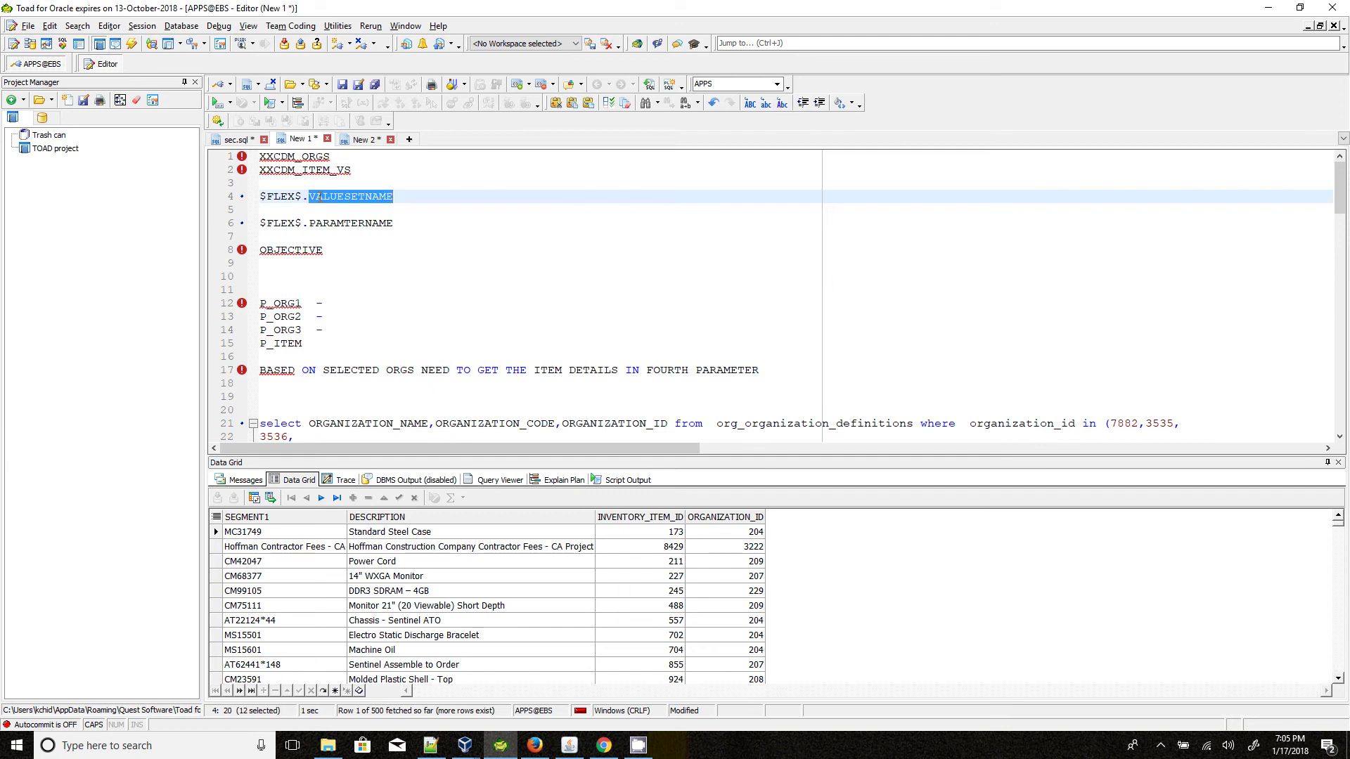
{"action": "left_click_drag", "start_coordinate": [397, 197], "coordinate": [204, 186]}
Step: Examine the :$FLEX$.XXCDM_ORGS references in the CASE condition of the MSI.SEGMENT1 clause
{"action": "scroll", "coordinate": [593, 248], "scroll_direction": "down", "scroll_amount": 16}
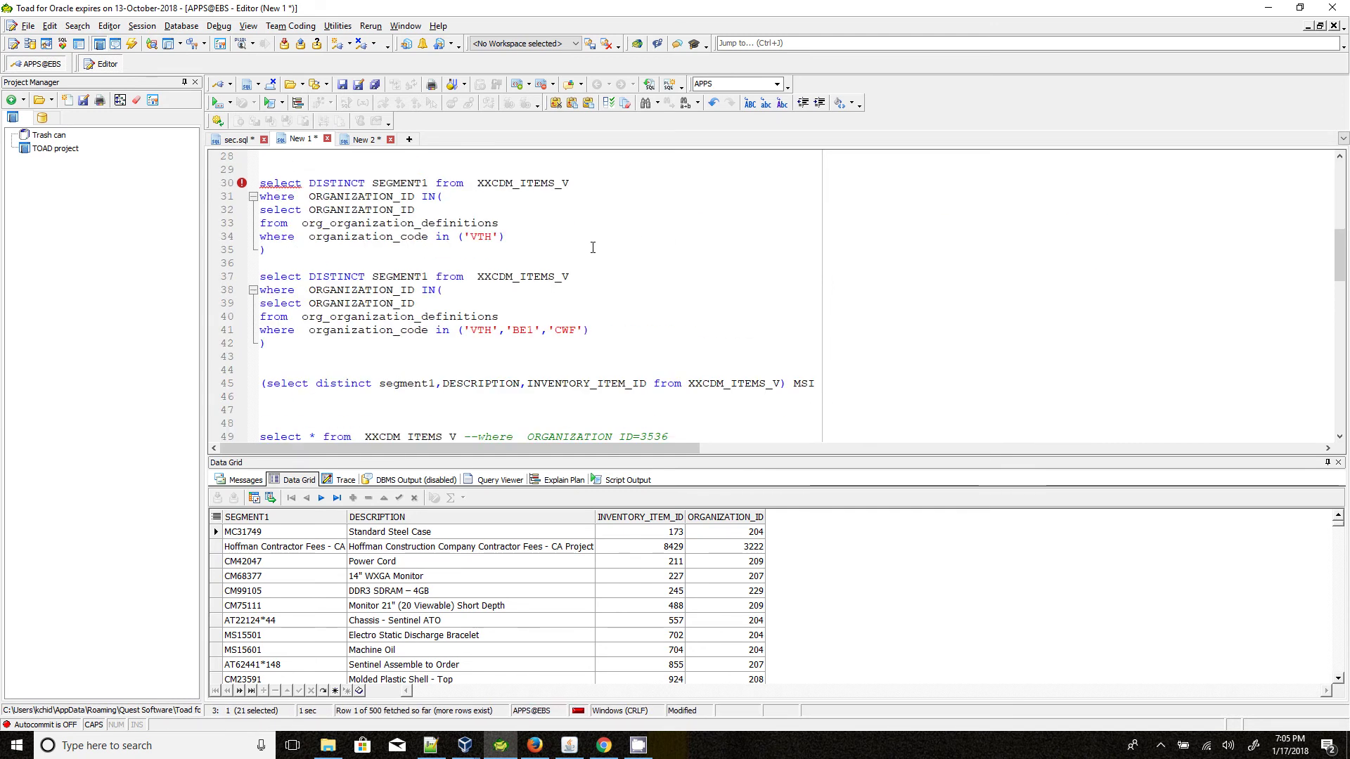
{"action": "scroll", "coordinate": [592, 247], "scroll_direction": "down", "scroll_amount": 4}
{"action": "double_click", "coordinate": [677, 318]}
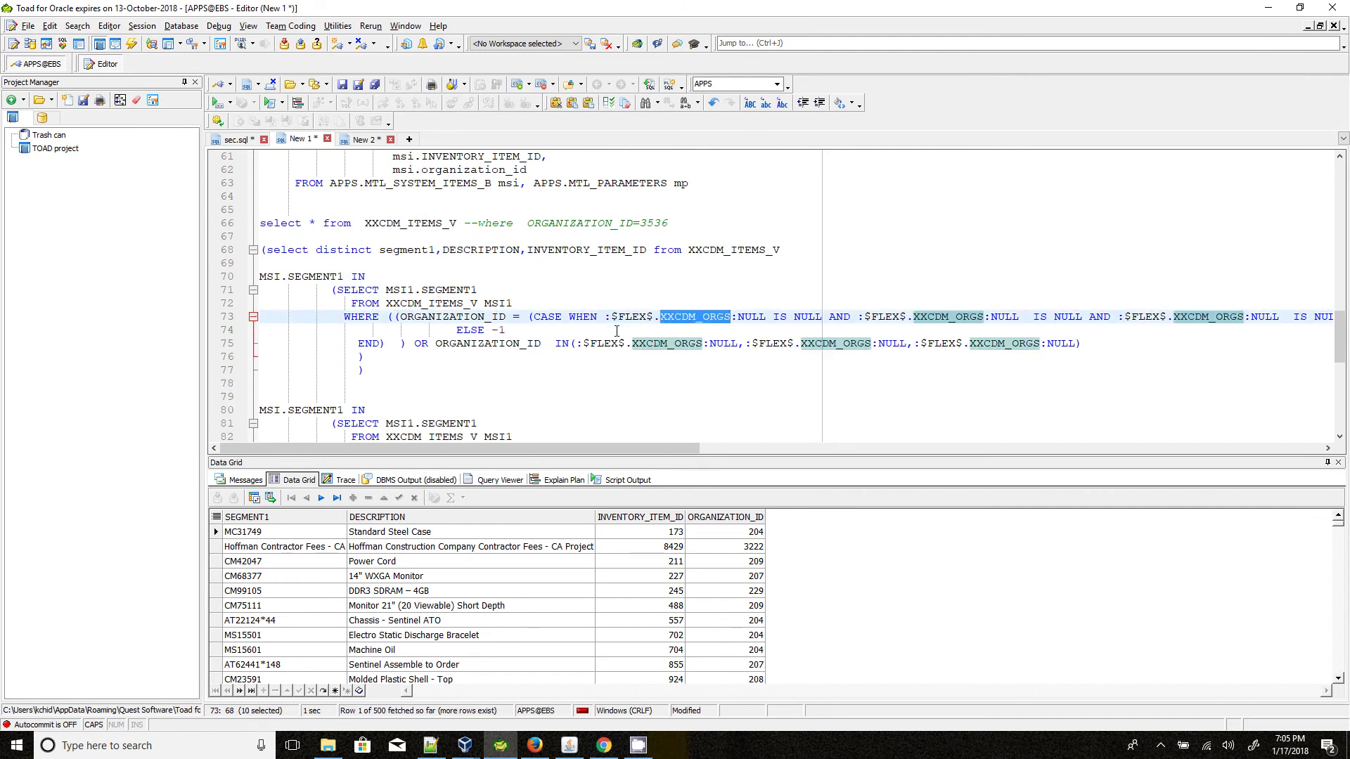
{"action": "left_click", "coordinate": [928, 318]}
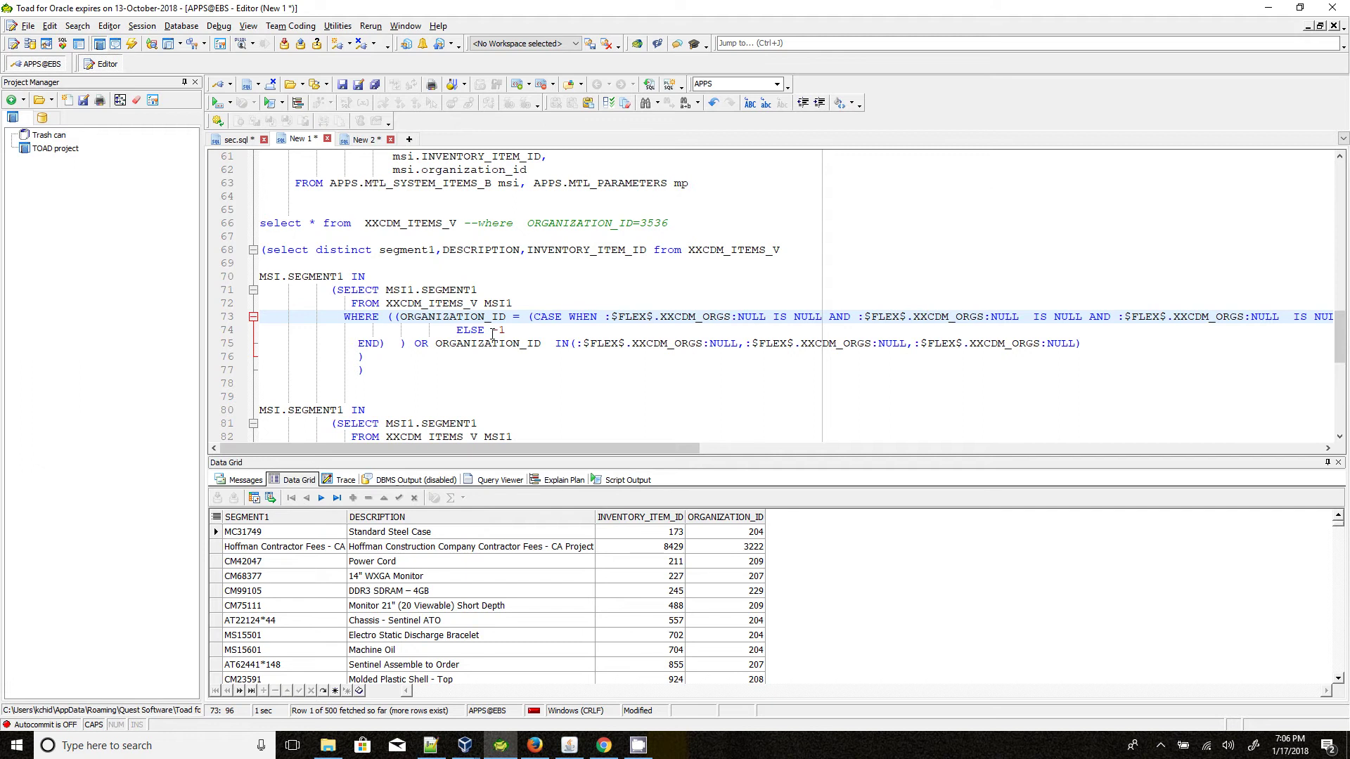
Step: In Oracle Applications, close the validation table and value set forms and switch to the payables Operations (USA) responsibility
{"action": "left_click", "coordinate": [570, 745]}
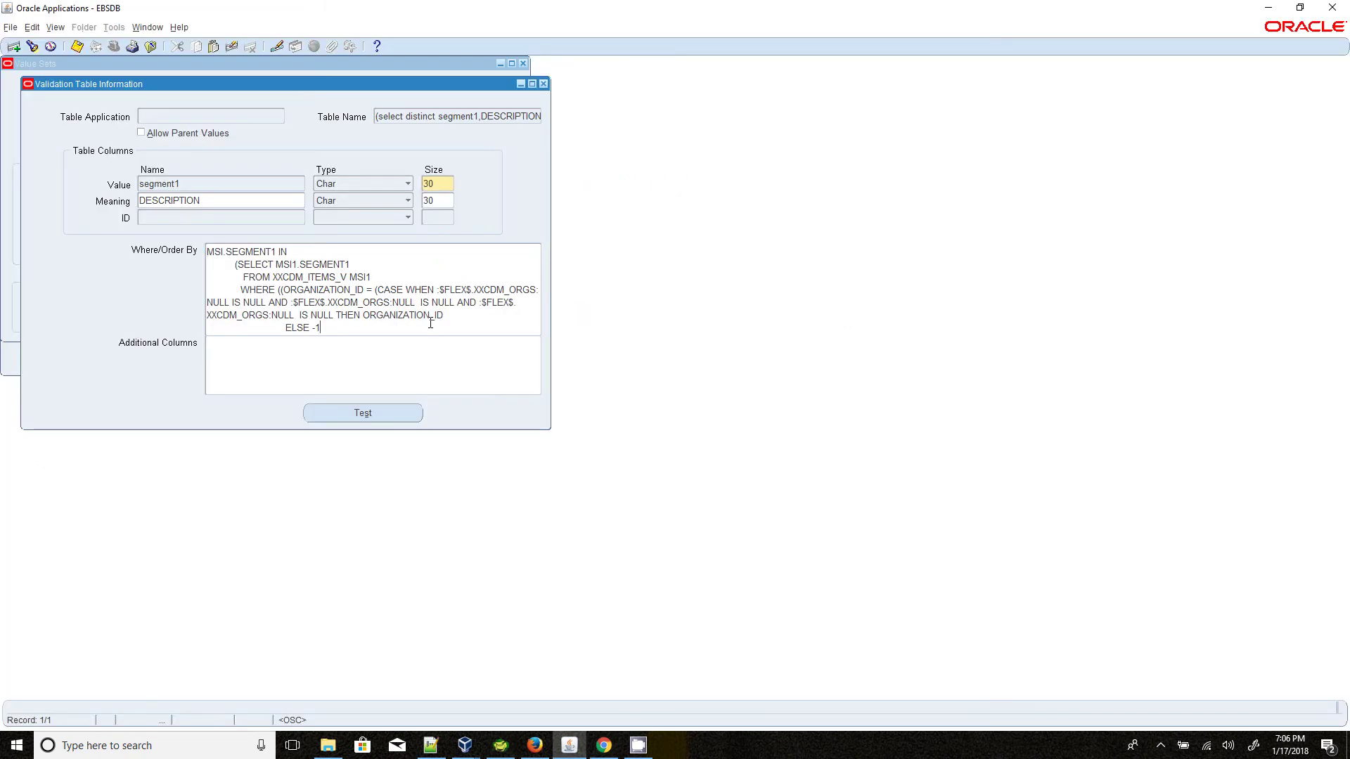
{"action": "left_click", "coordinate": [543, 83]}
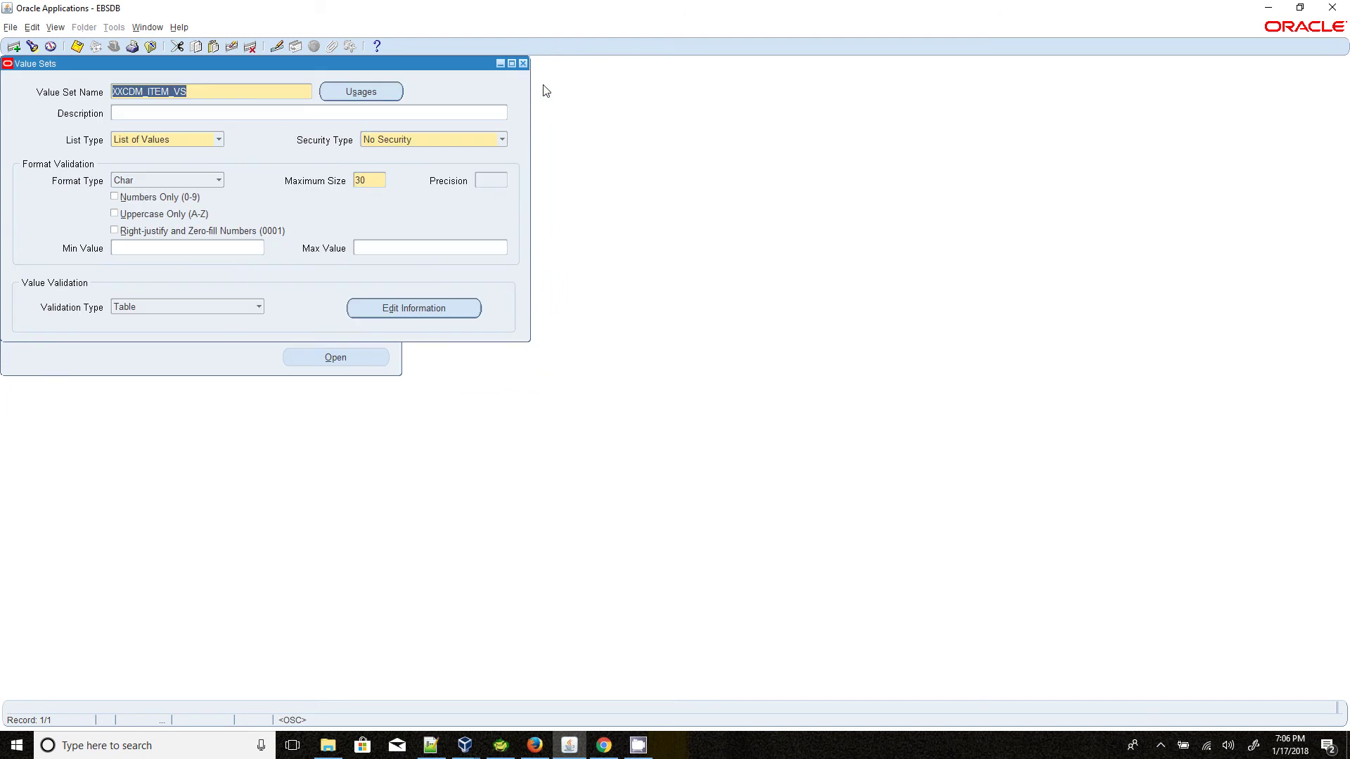
{"action": "left_click", "coordinate": [523, 64]}
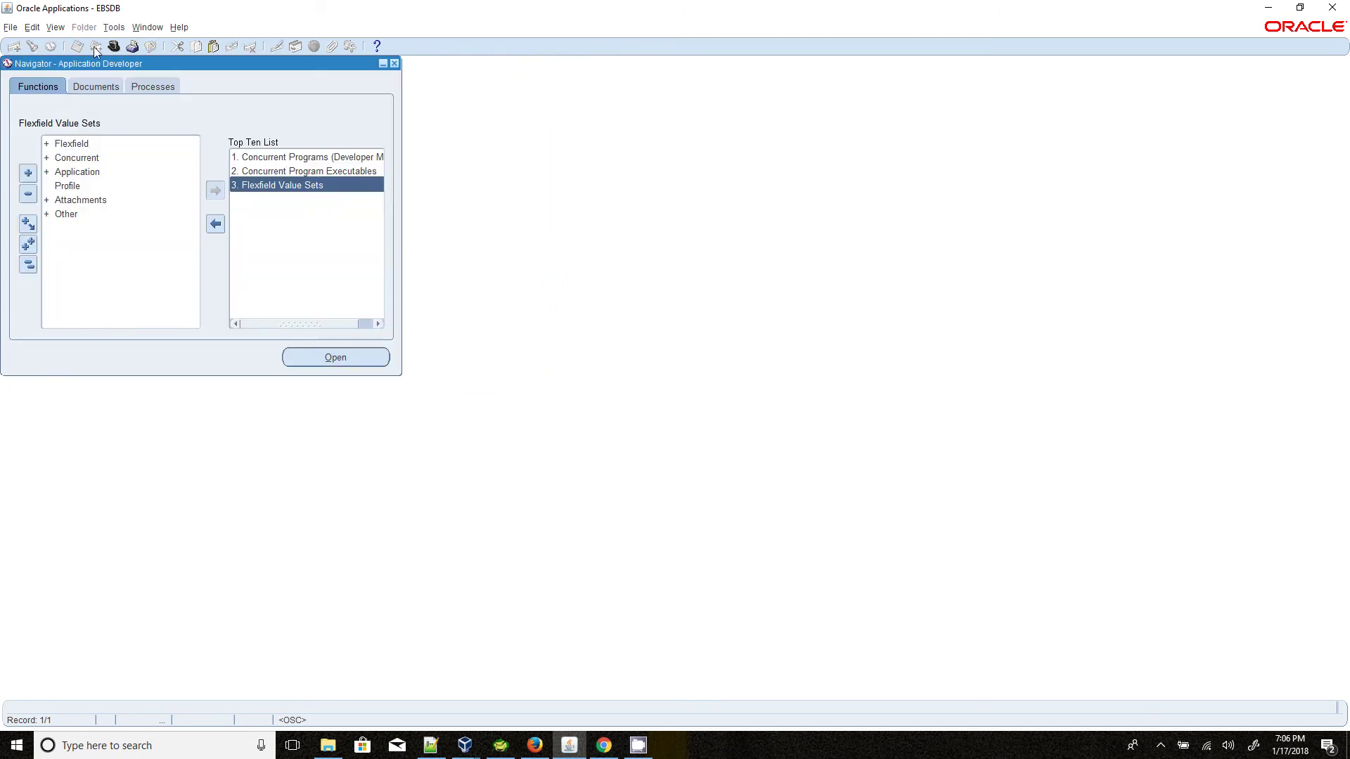
{"action": "left_click", "coordinate": [115, 46]}
{"action": "left_click", "coordinate": [71, 273]}
{"action": "double_click", "coordinate": [70, 273]}
Step: Start a new single request for the concurrent program CDMAP_TEST
{"action": "left_click", "coordinate": [55, 27]}
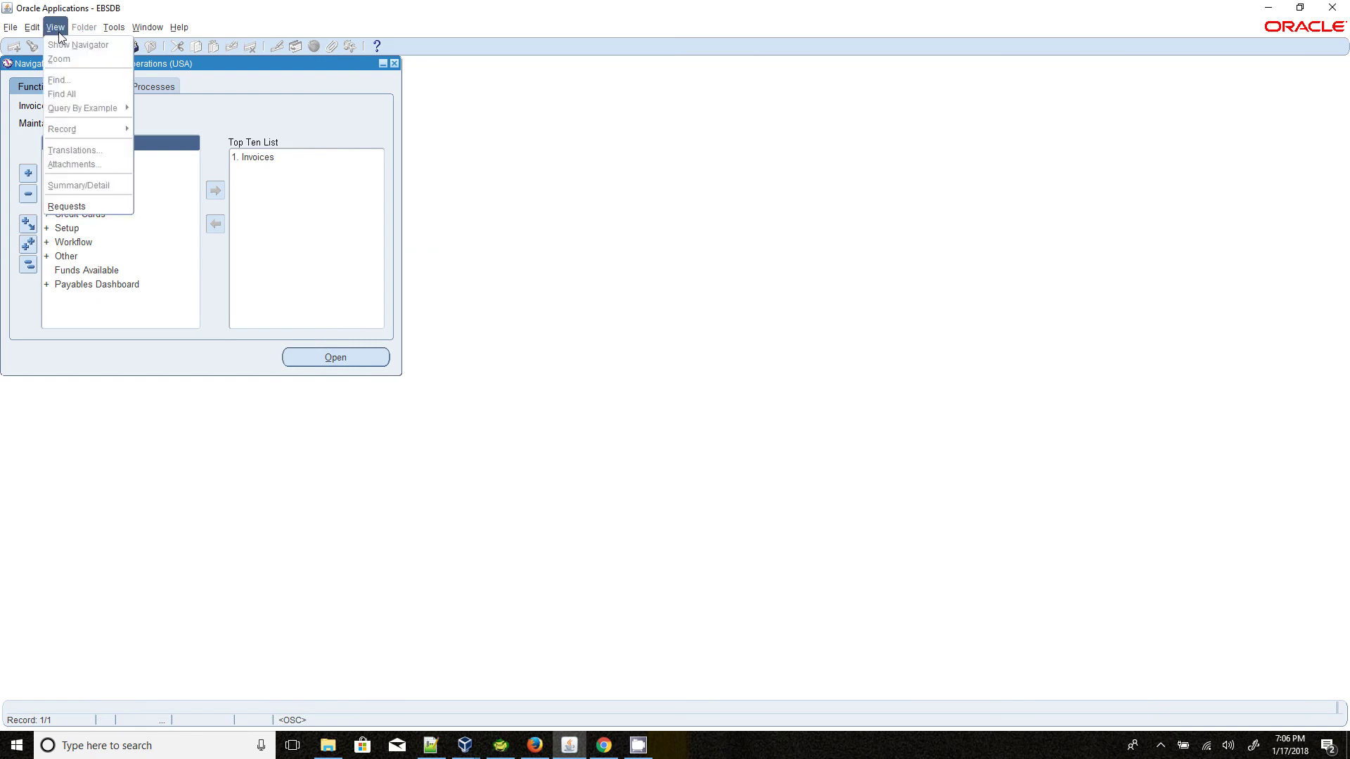
{"action": "left_click", "coordinate": [69, 205]}
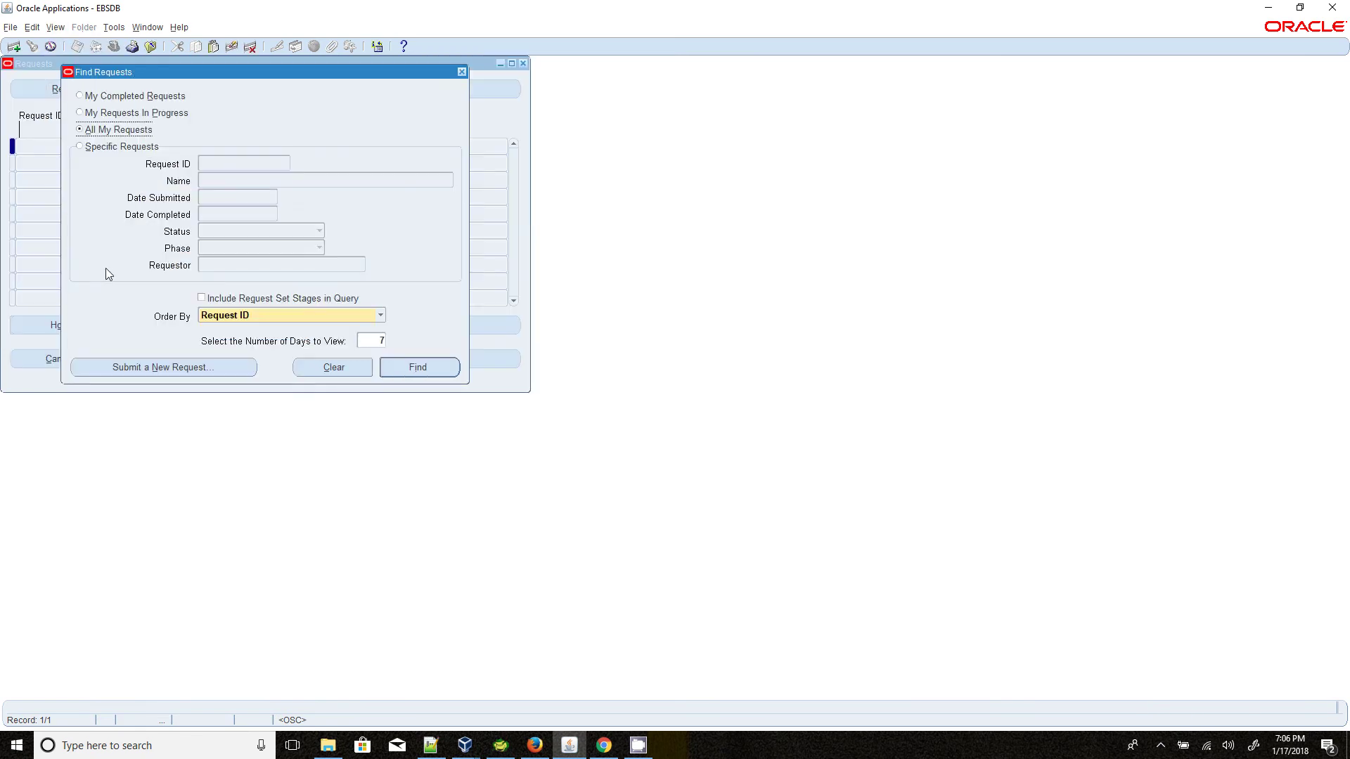
{"action": "left_click", "coordinate": [163, 369]}
{"action": "left_click", "coordinate": [253, 301]}
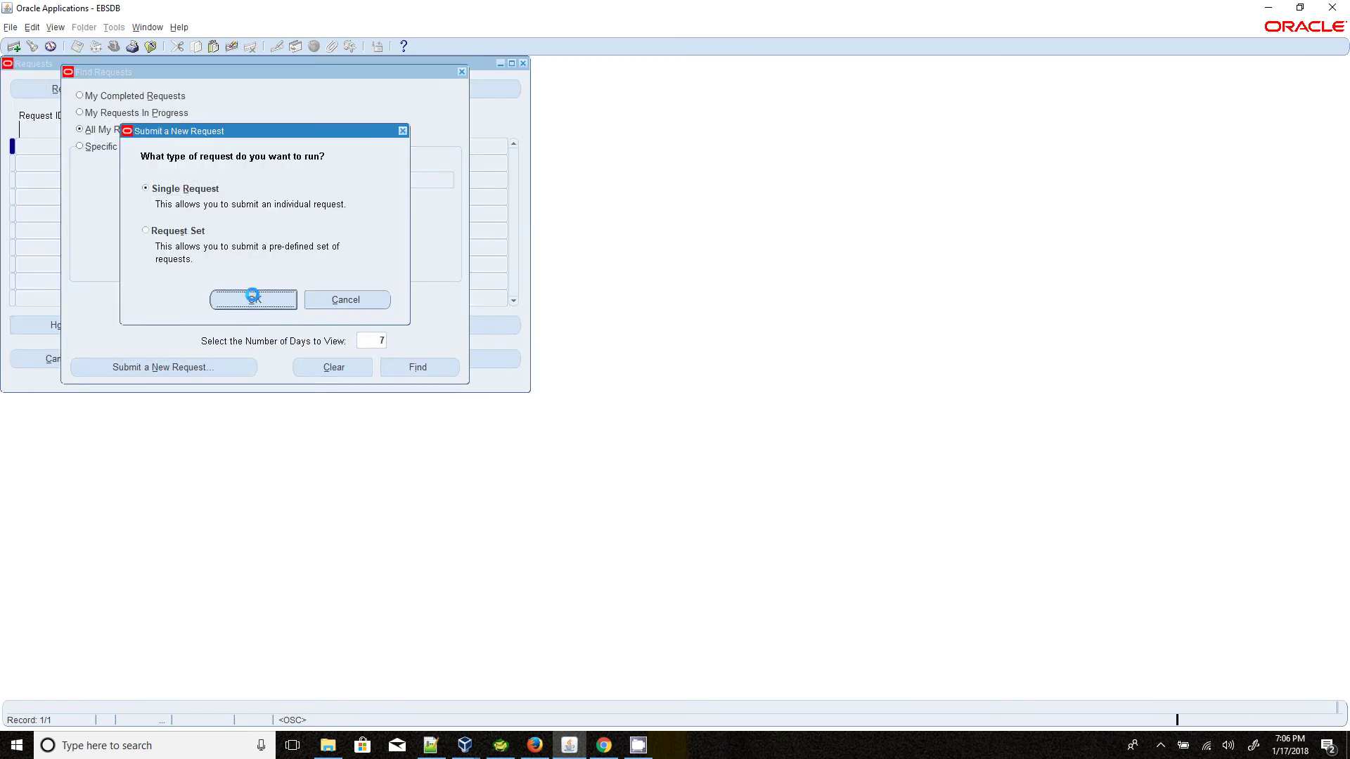
{"action": "type", "text": "CDM"}
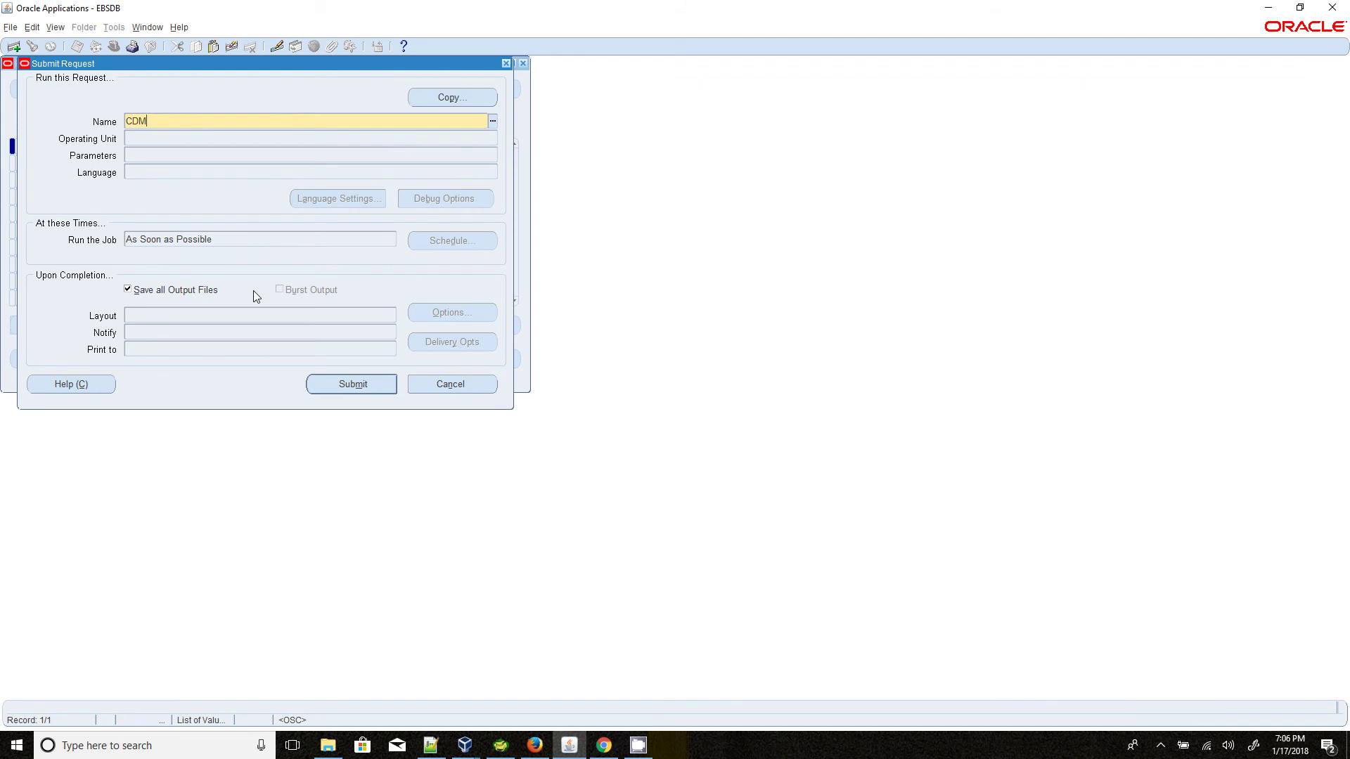
{"action": "key", "text": "Tab"}
Step: Set ORG1 to BE1, ORG2 to CWH and ORG3 to VTH, and open the ITEM value list beside the parameters
{"action": "left_click", "coordinate": [482, 335]}
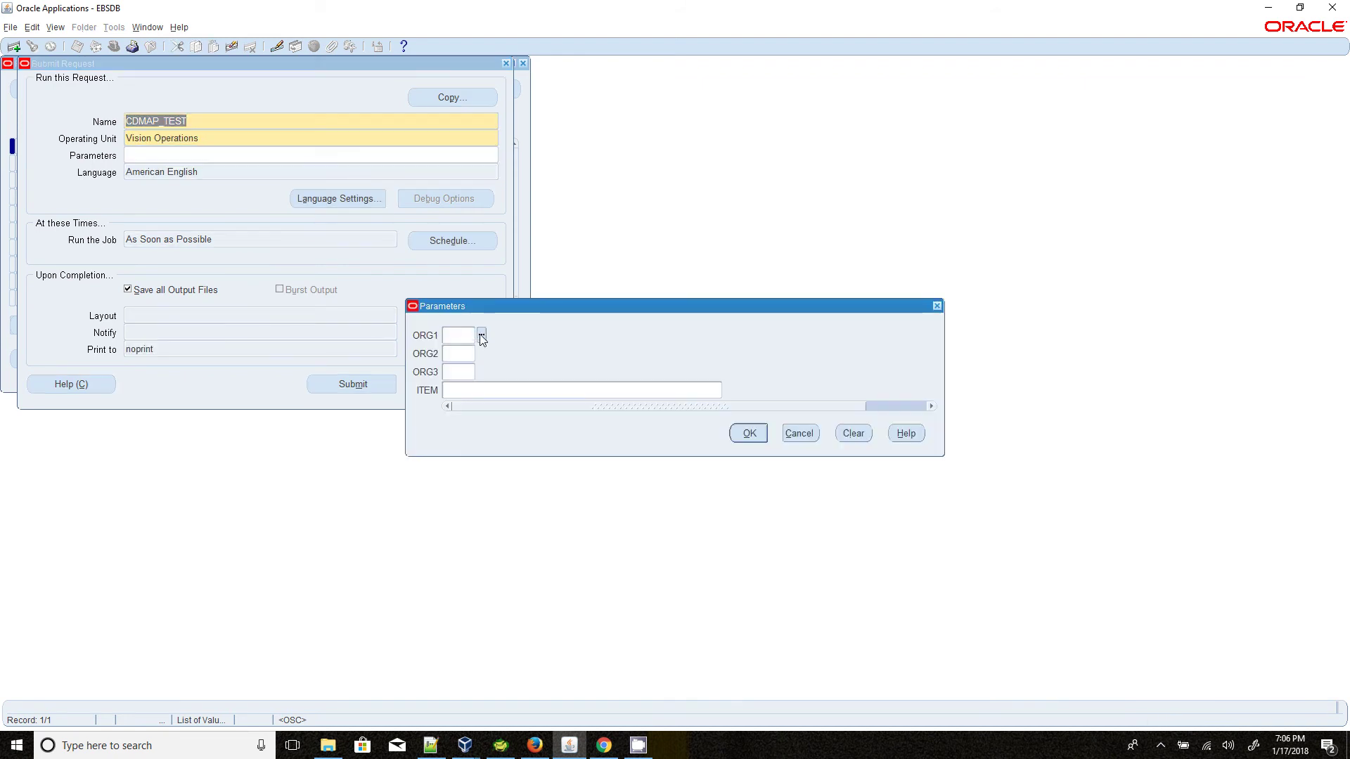
{"action": "left_click", "coordinate": [294, 378]}
{"action": "left_click", "coordinate": [482, 353]}
{"action": "double_click", "coordinate": [192, 268]}
{"action": "left_click", "coordinate": [481, 372]}
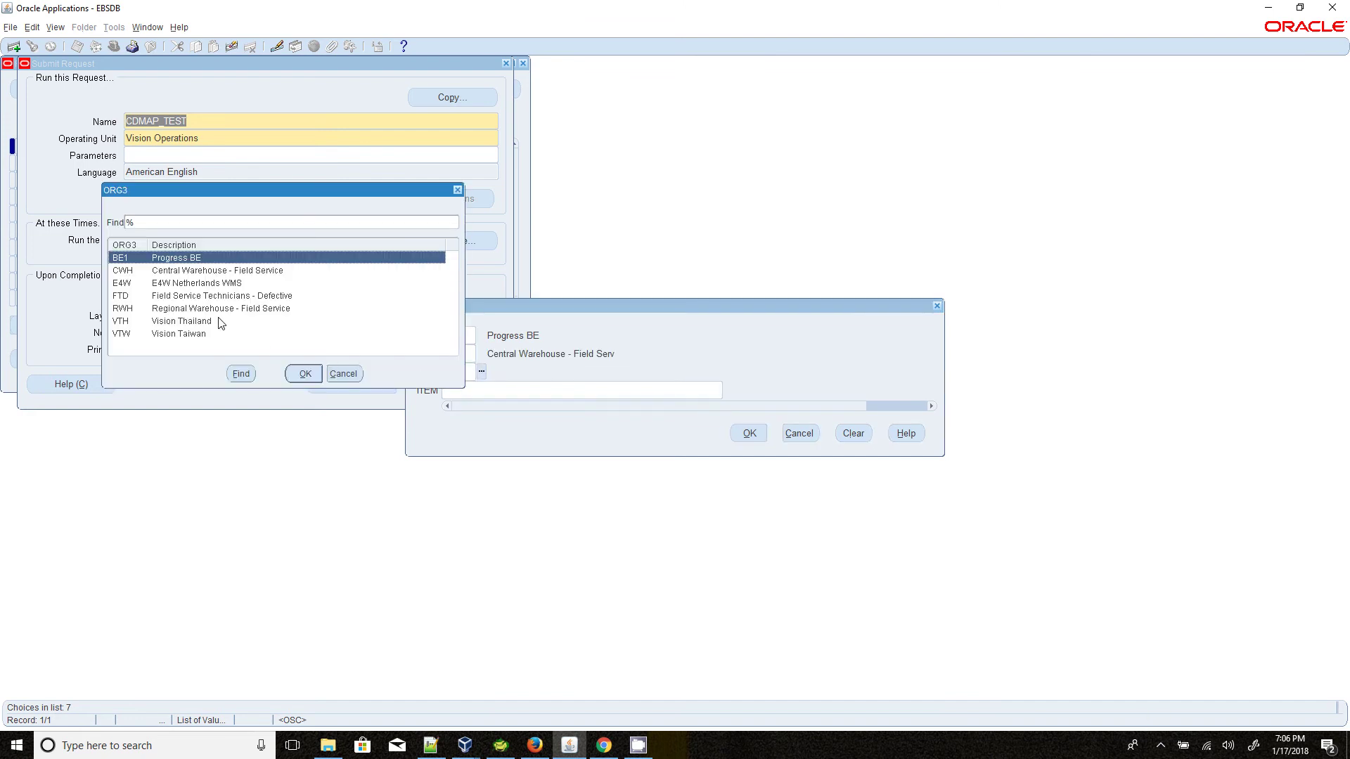
{"action": "left_click", "coordinate": [175, 324]}
{"action": "double_click", "coordinate": [175, 321]}
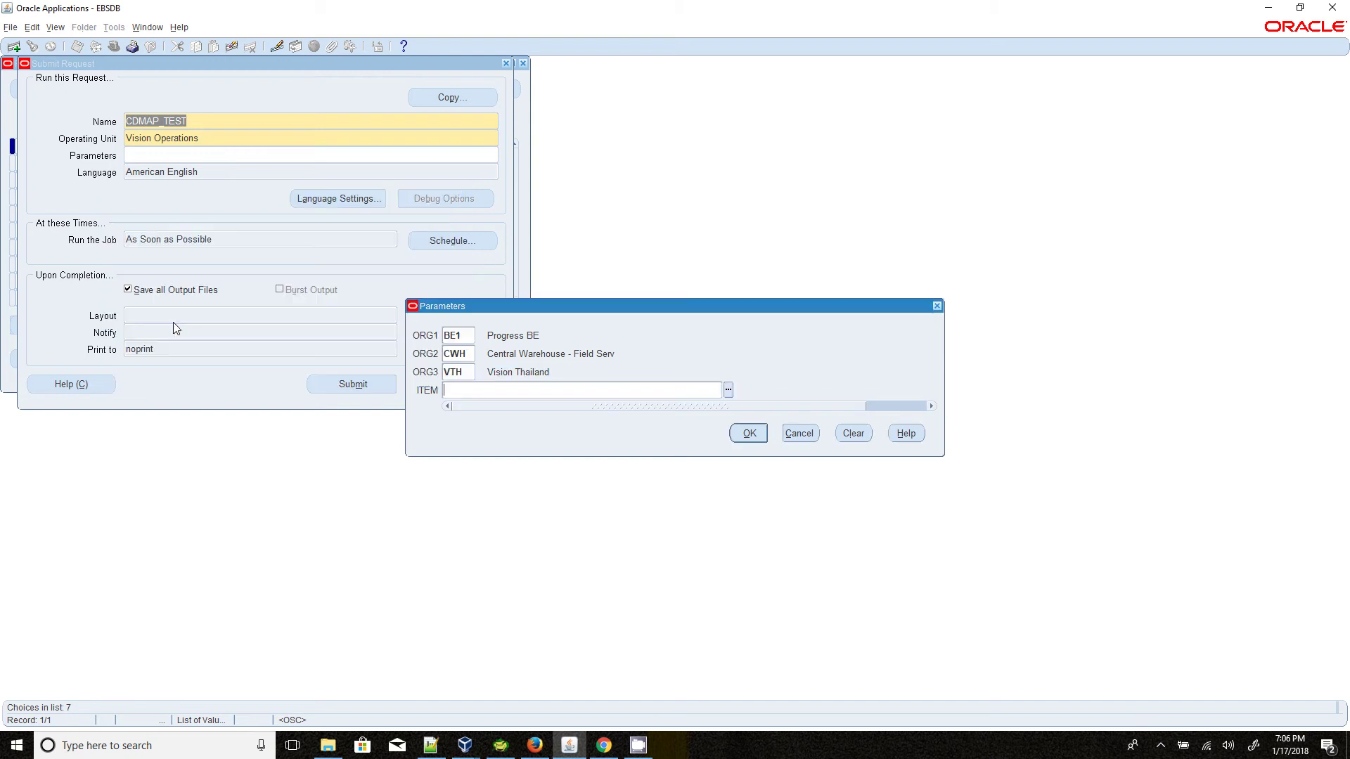
{"action": "left_click", "coordinate": [728, 391]}
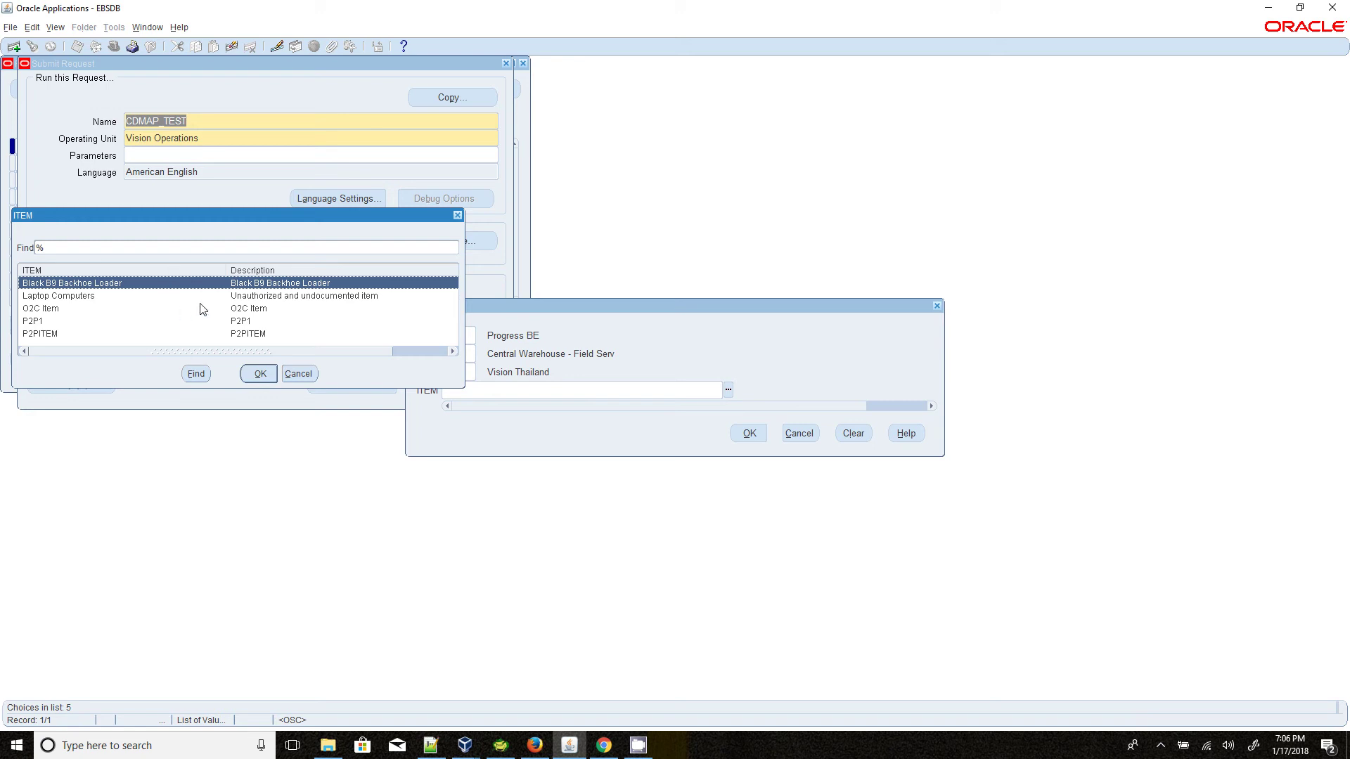
{"action": "left_click_drag", "start_coordinate": [798, 266], "coordinate": [1082, 241]}
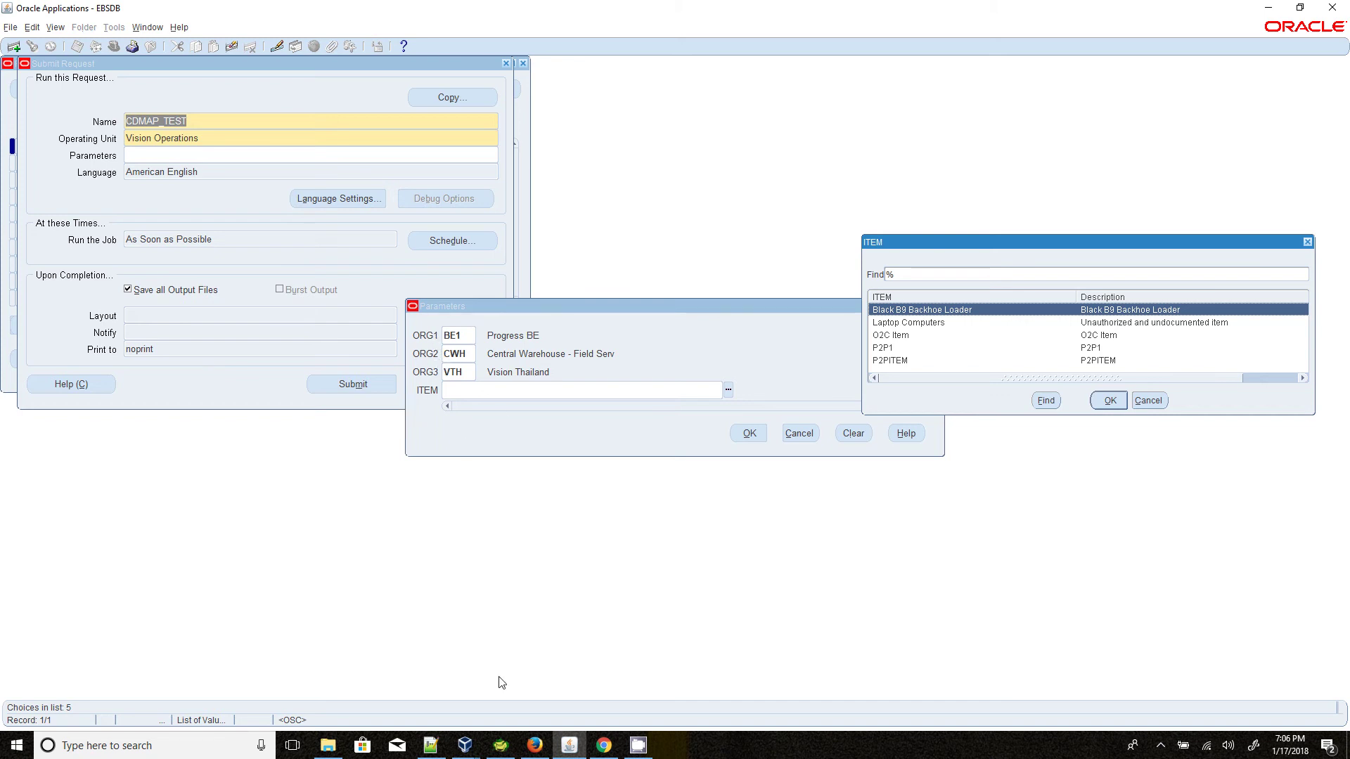
Step: Switch to Toad and run the distinct SEGMENT1 query for the organization codes VTH, BE1 and CWF
{"action": "left_click", "coordinate": [499, 752]}
{"action": "scroll", "coordinate": [582, 333], "scroll_direction": "up", "scroll_amount": 5}
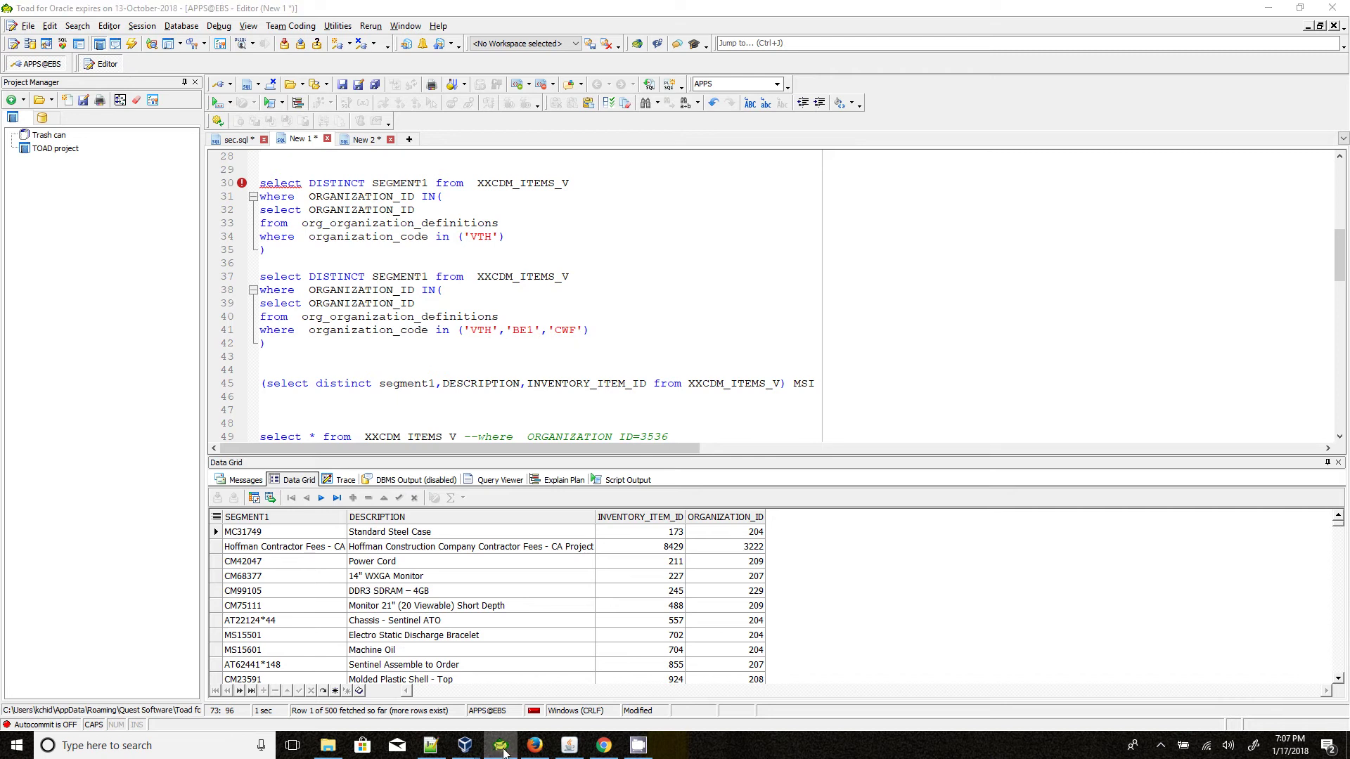
{"action": "left_click", "coordinate": [503, 751]}
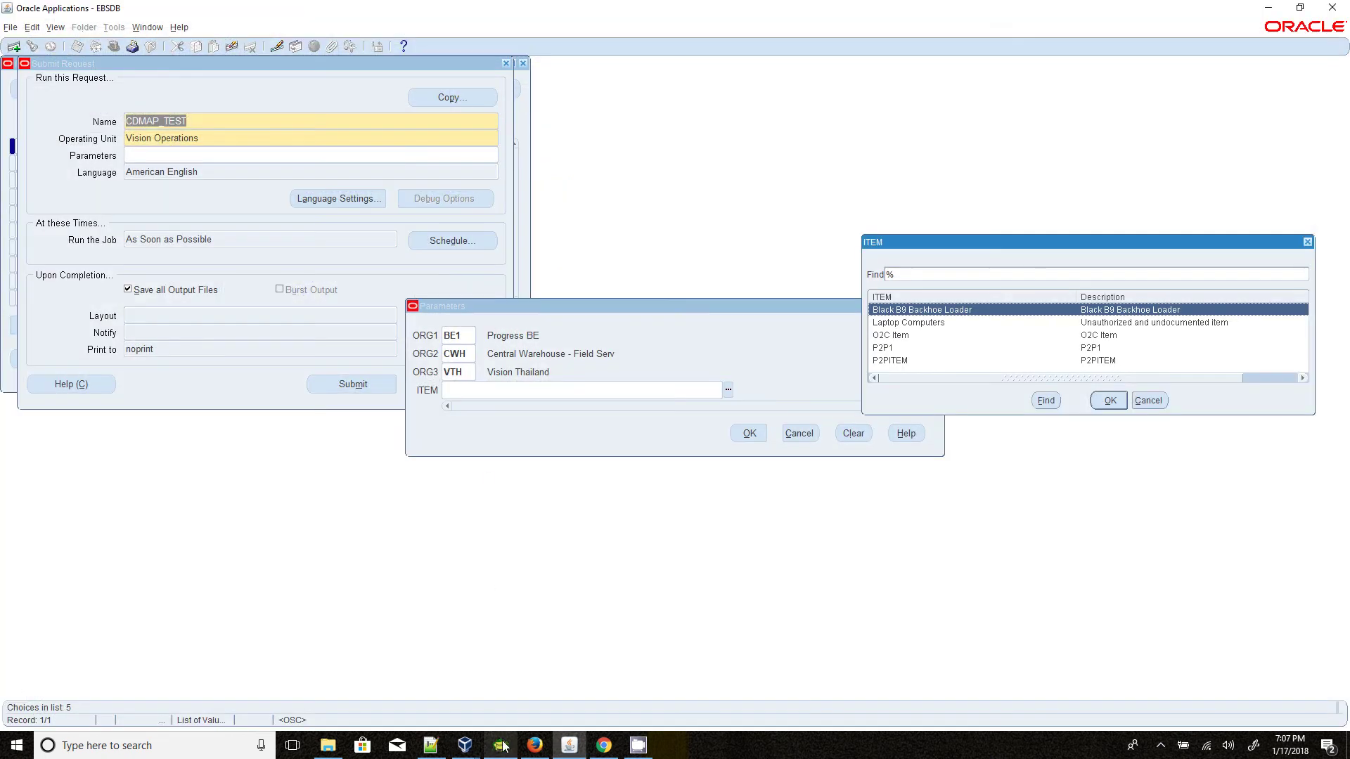
{"action": "left_click", "coordinate": [503, 751]}
{"action": "left_click", "coordinate": [600, 307]}
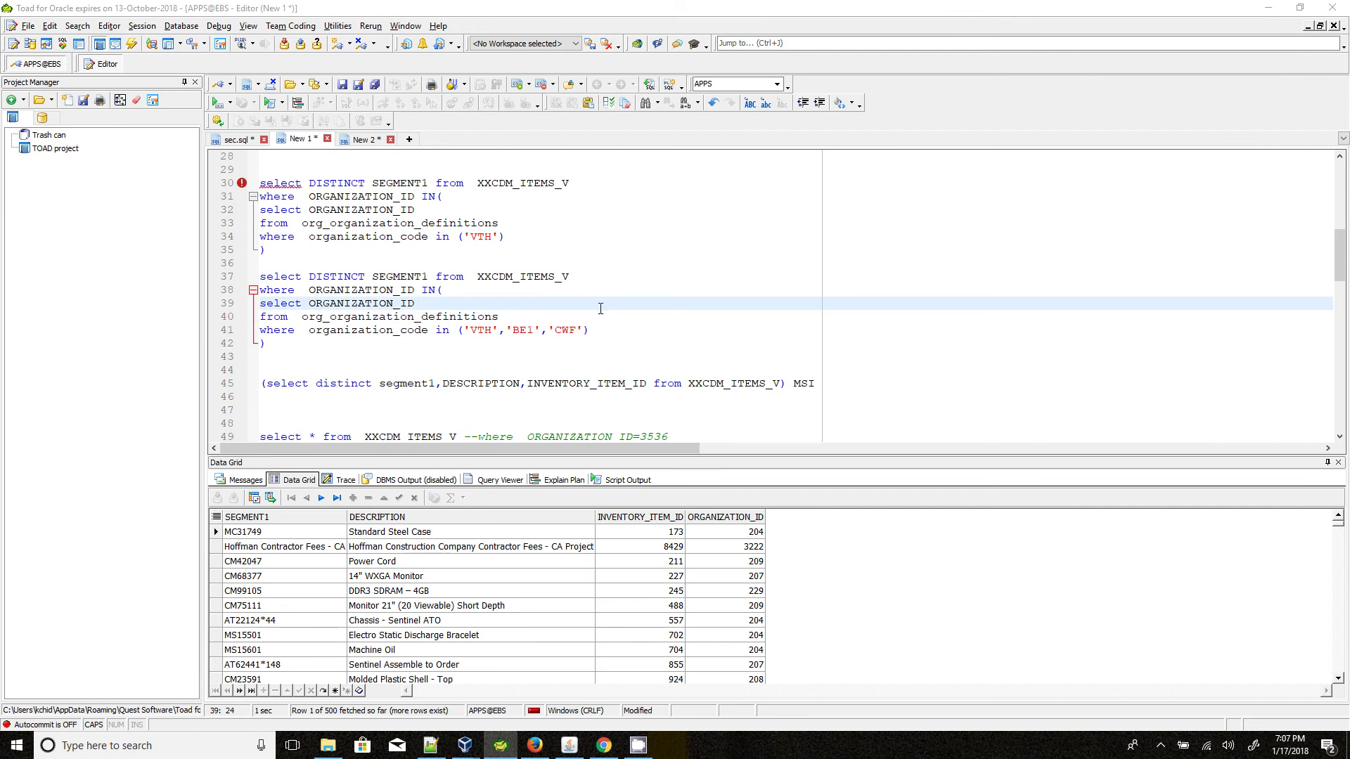
{"action": "key", "text": "F9"}
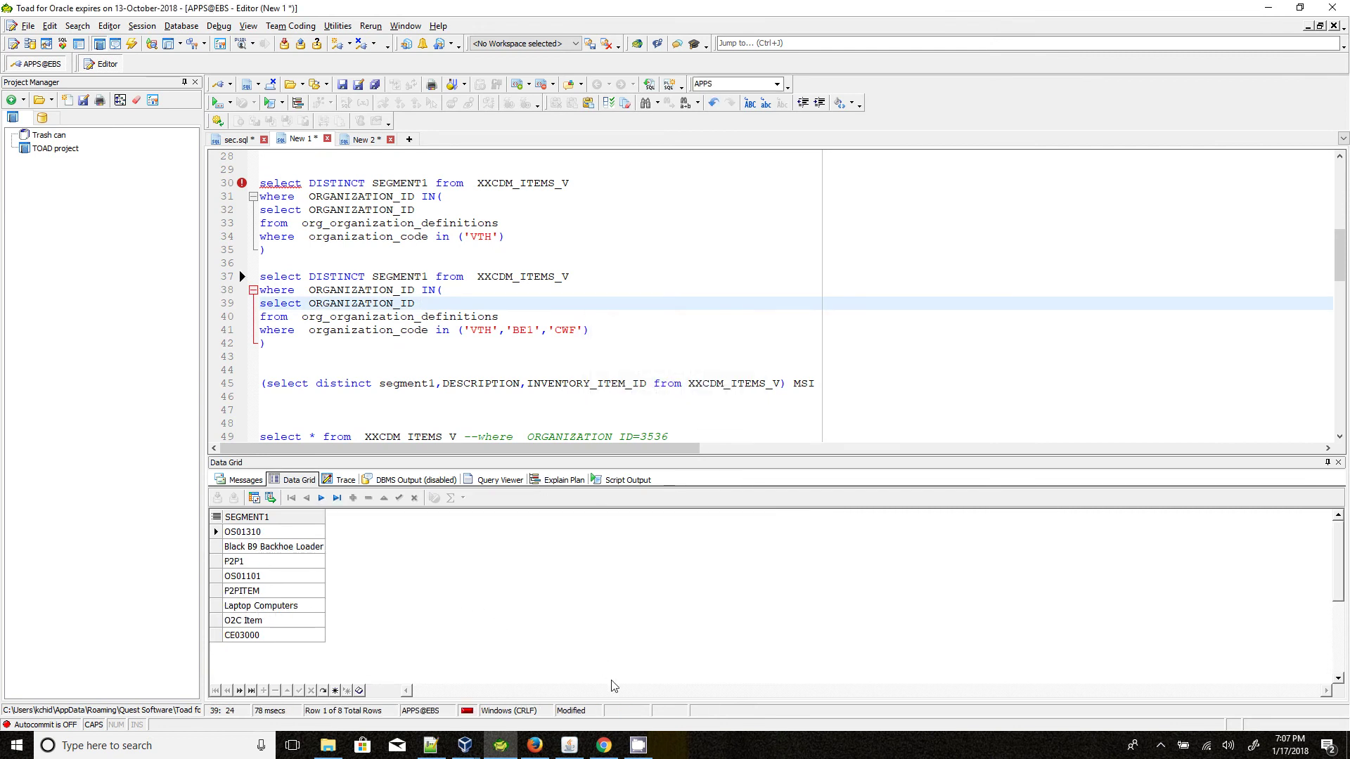
Step: In Toad, run the distinct SEGMENT1 query for organization code VTH and compare its rows with the ITEM value list in Oracle Applications
{"action": "left_click", "coordinate": [570, 745]}
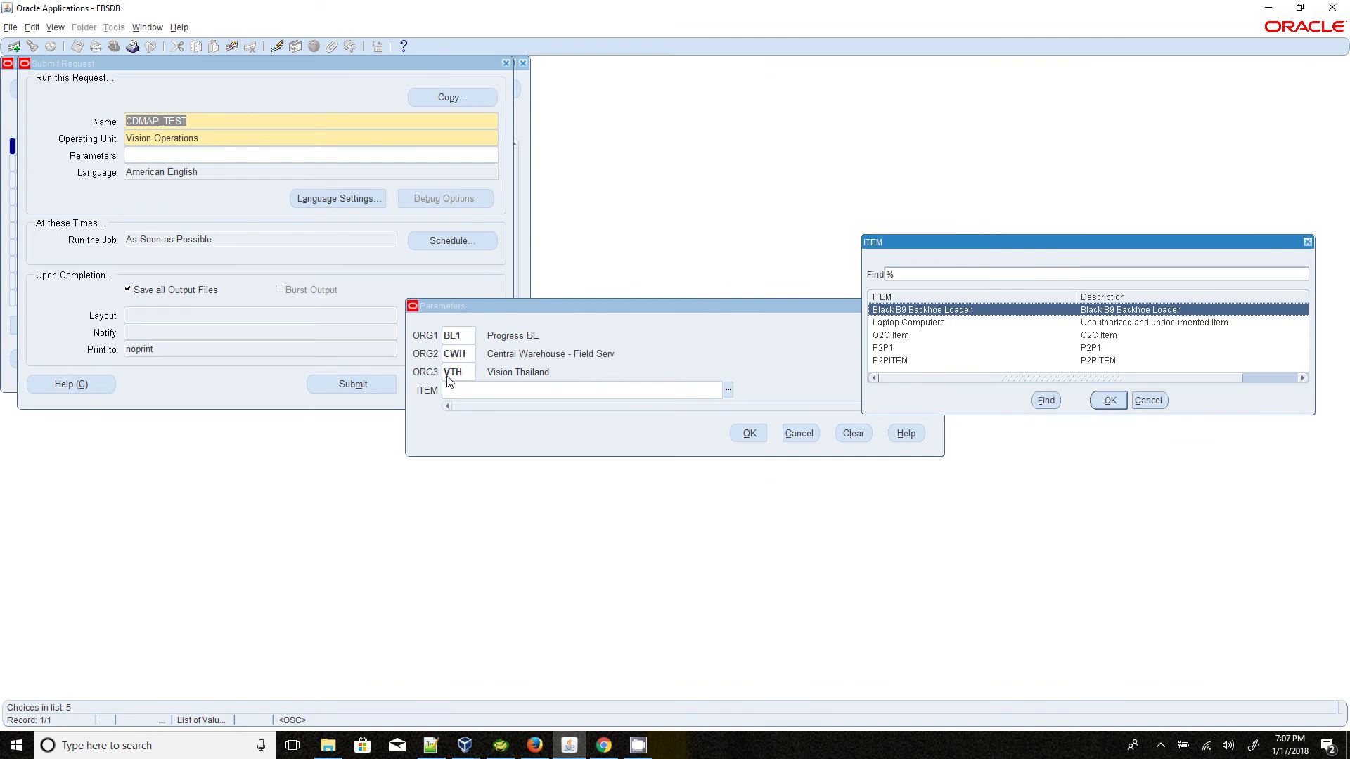
{"action": "left_click", "coordinate": [501, 745]}
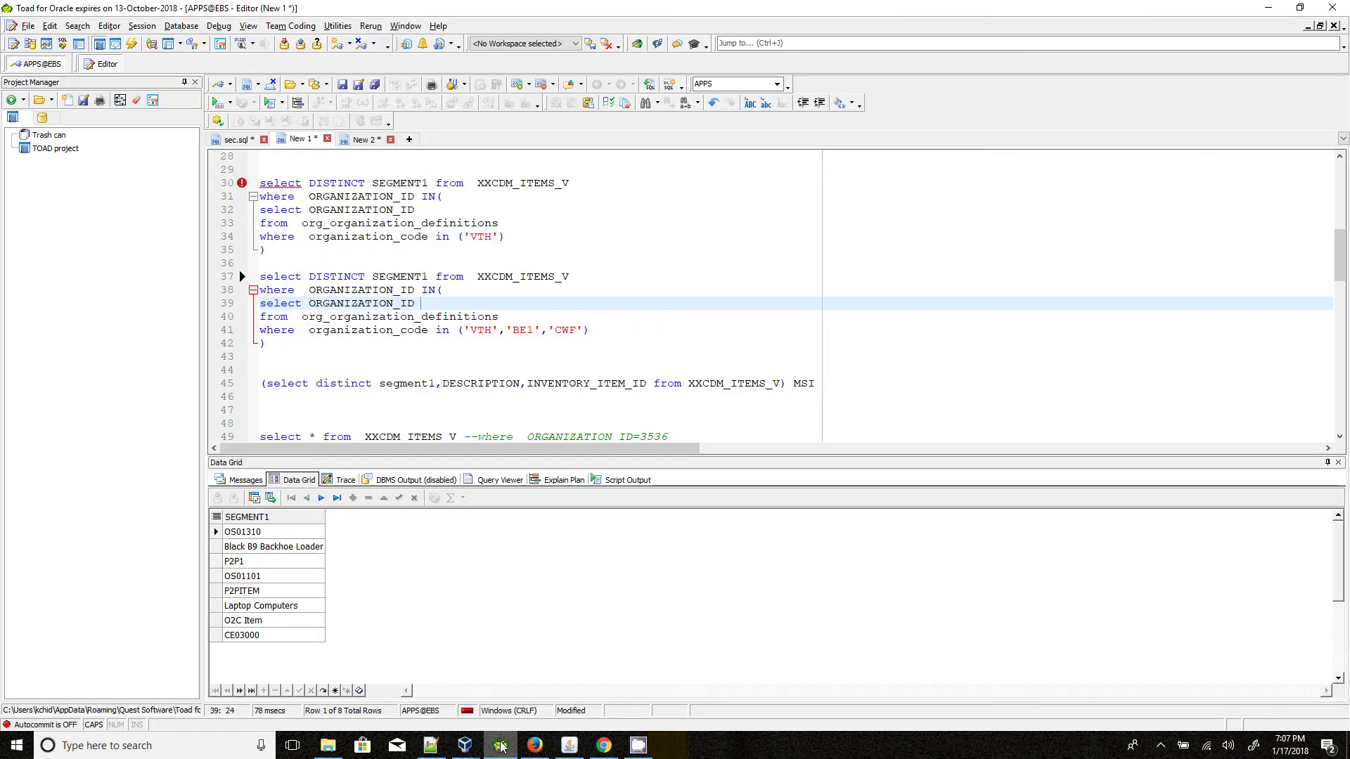
{"action": "left_click", "coordinate": [527, 228]}
{"action": "key", "text": "ctrl+Return"}
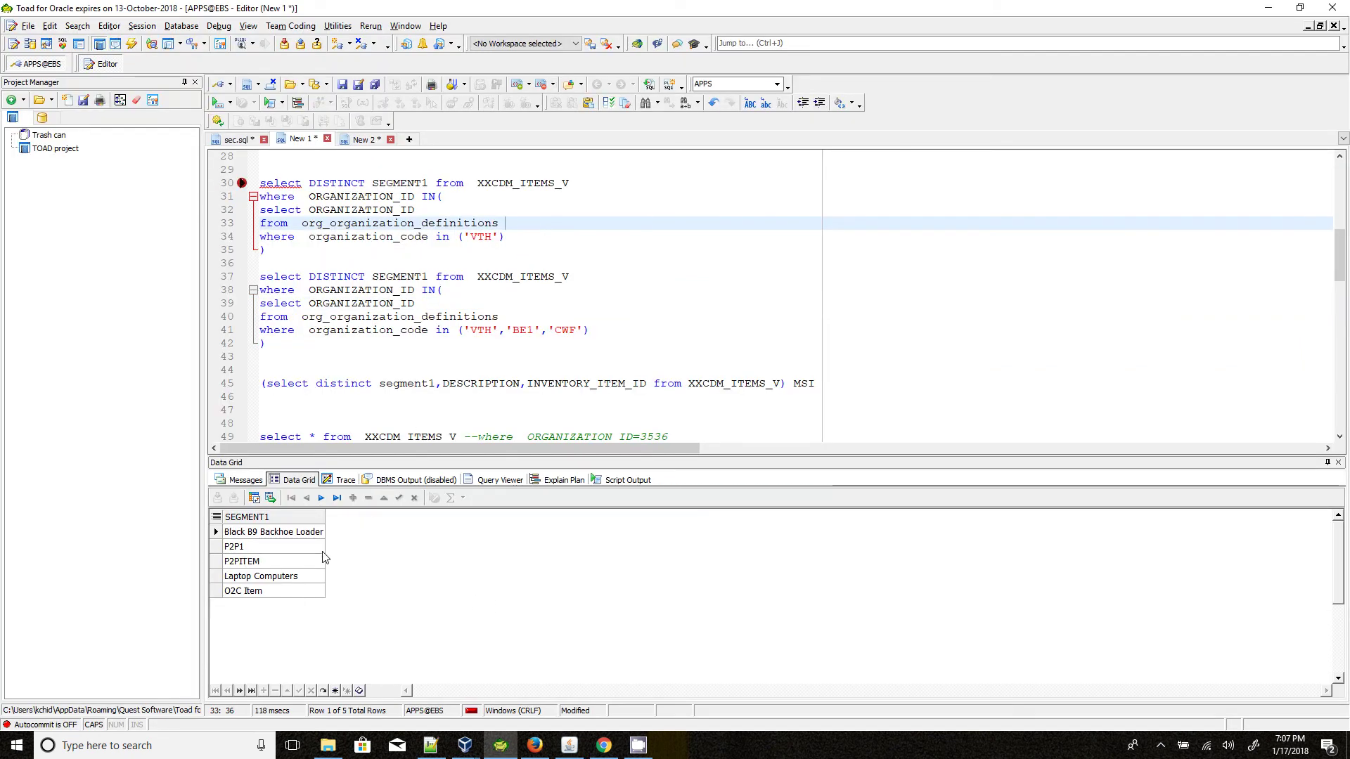
{"action": "left_click", "coordinate": [570, 745]}
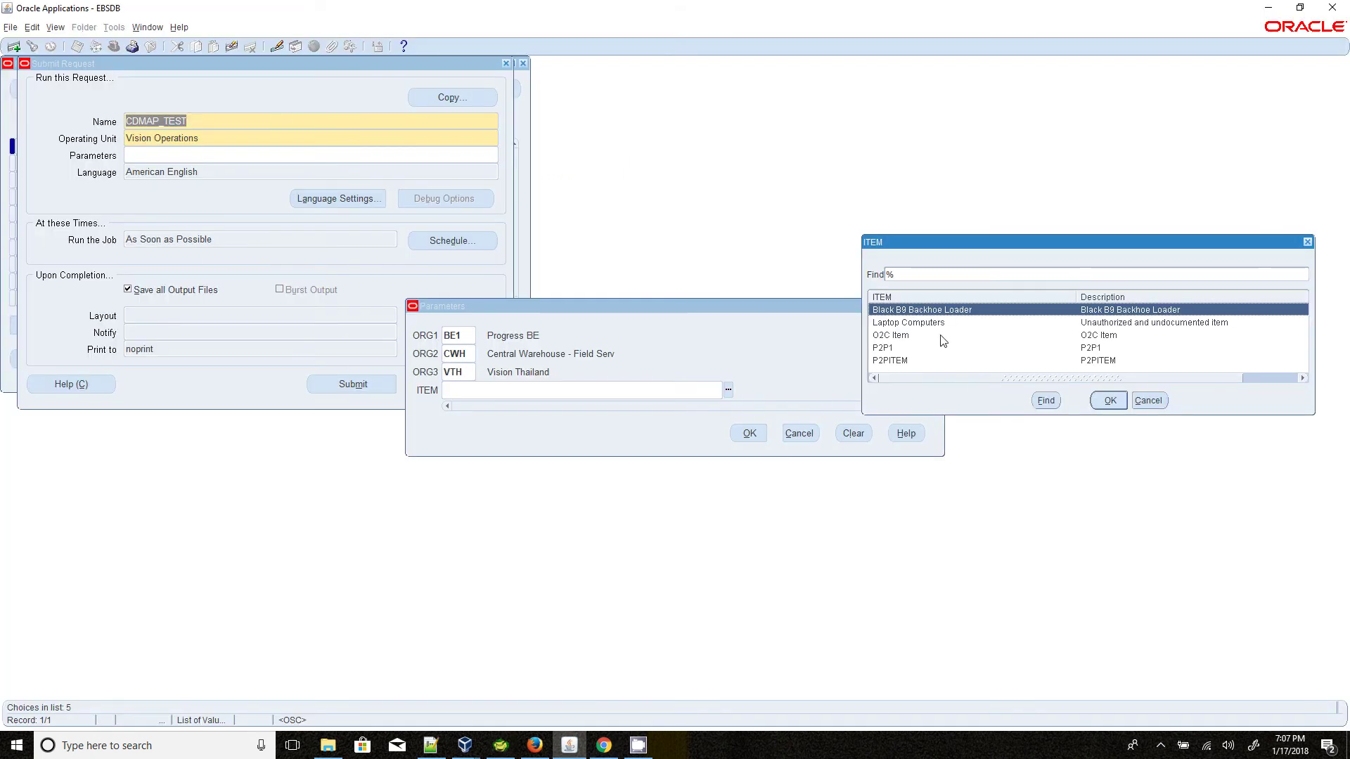
{"action": "key", "text": "alt+Tab"}
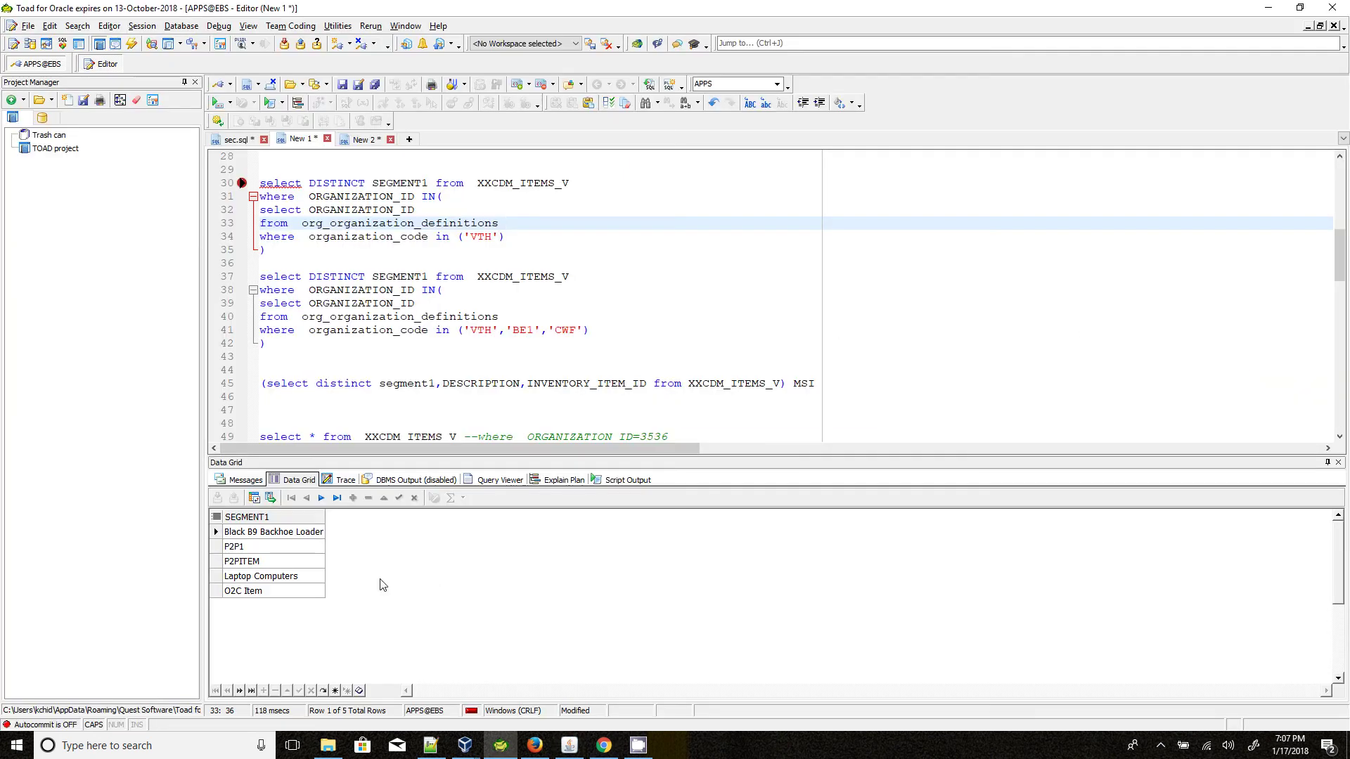
{"action": "key", "text": "alt+Tab"}
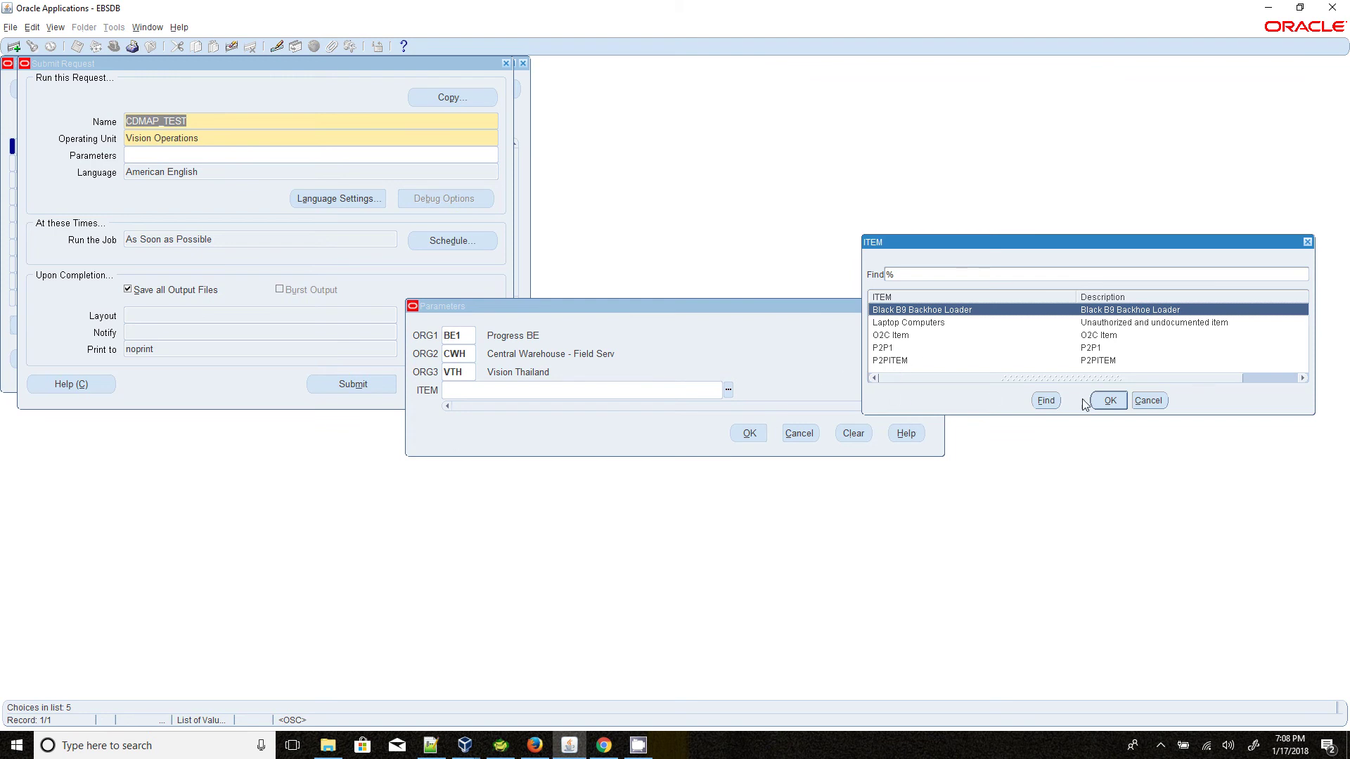
Step: Cancel the ITEM value list, clear ORG3, and try to open the ITEM list with only ORG1 and ORG2 filled
{"action": "left_click", "coordinate": [1154, 399]}
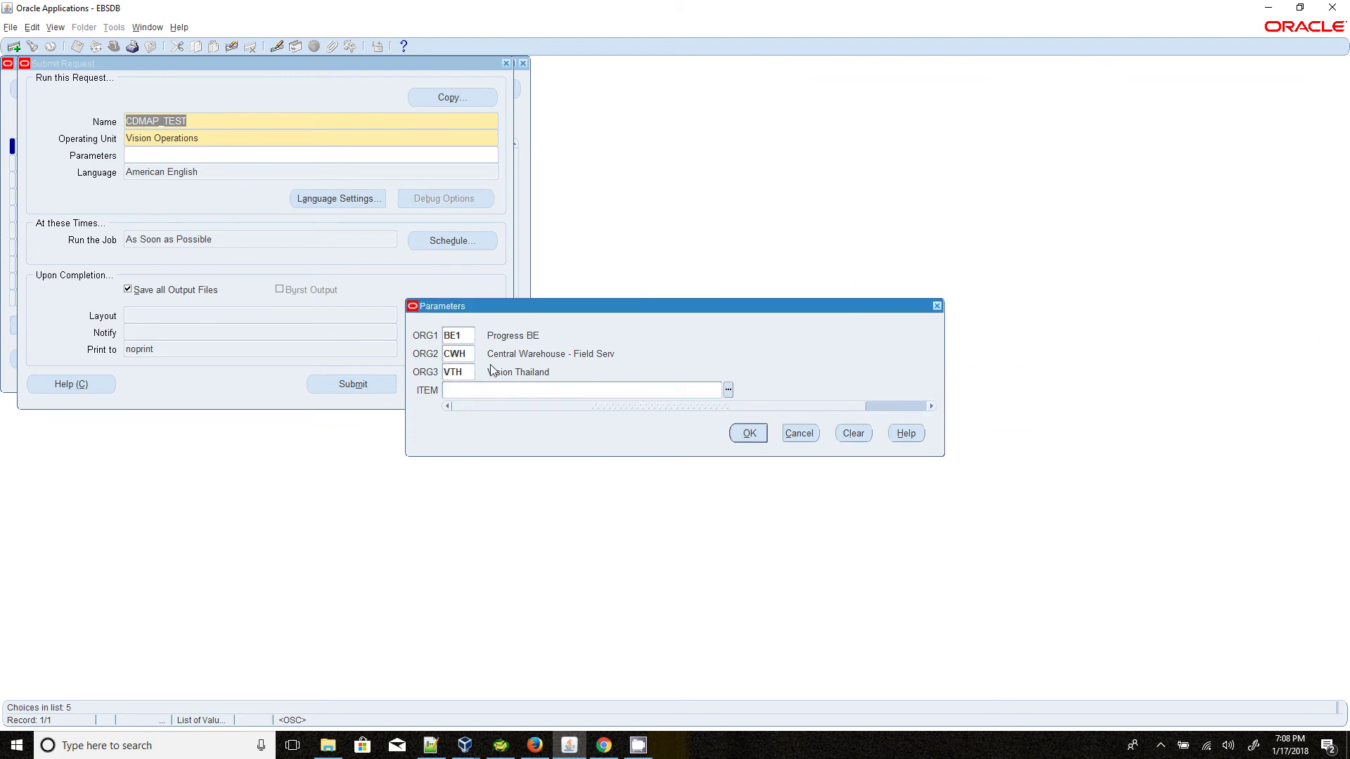
{"action": "left_click", "coordinate": [468, 374]}
{"action": "key", "text": "BackSpace"}
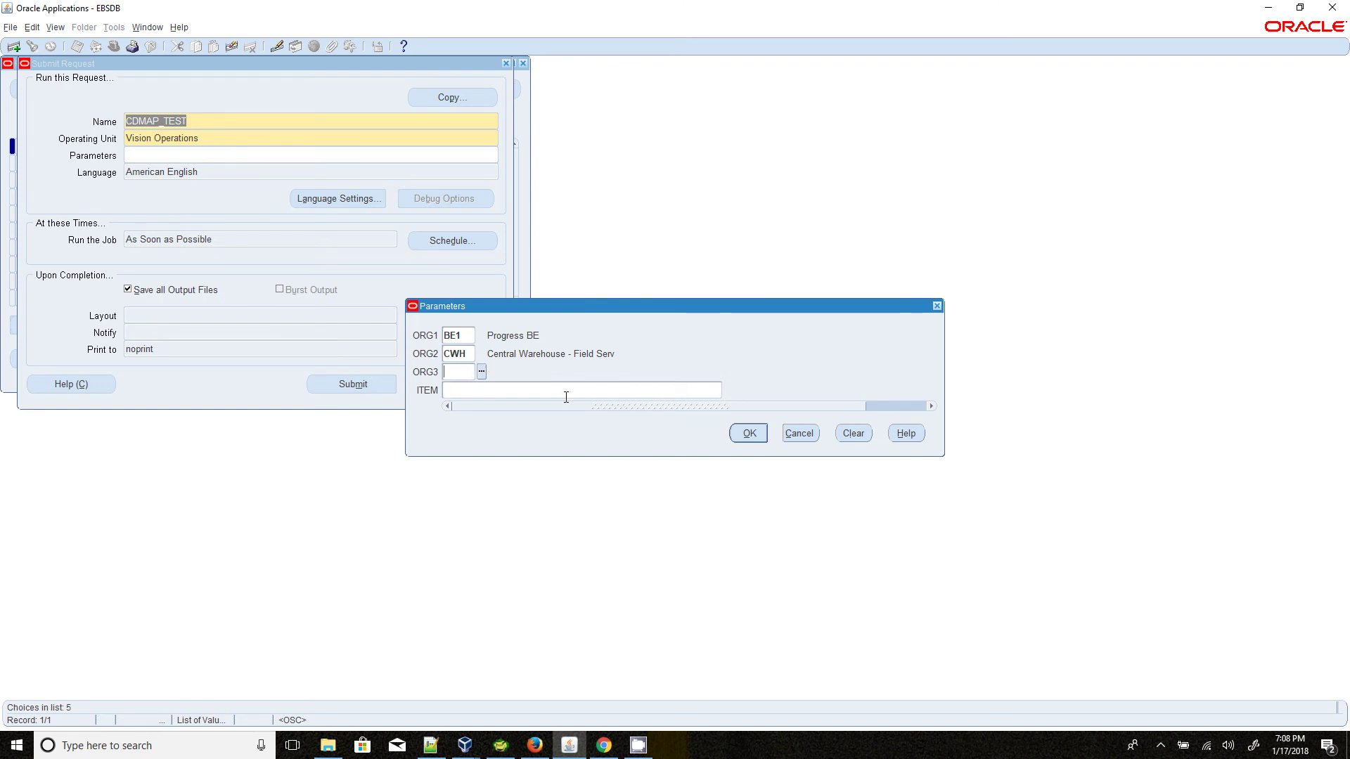
{"action": "left_click", "coordinate": [574, 386]}
{"action": "left_click", "coordinate": [728, 391]}
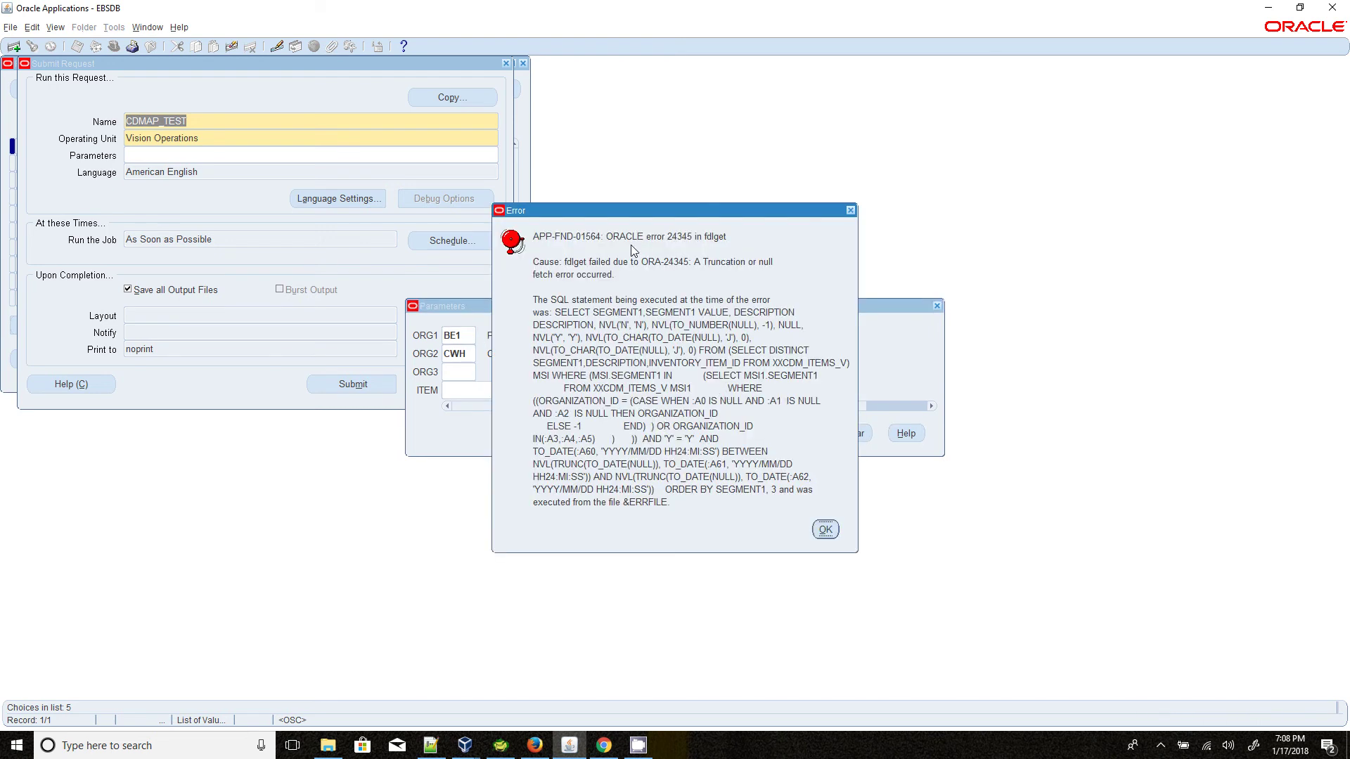
{"action": "left_click", "coordinate": [821, 529]}
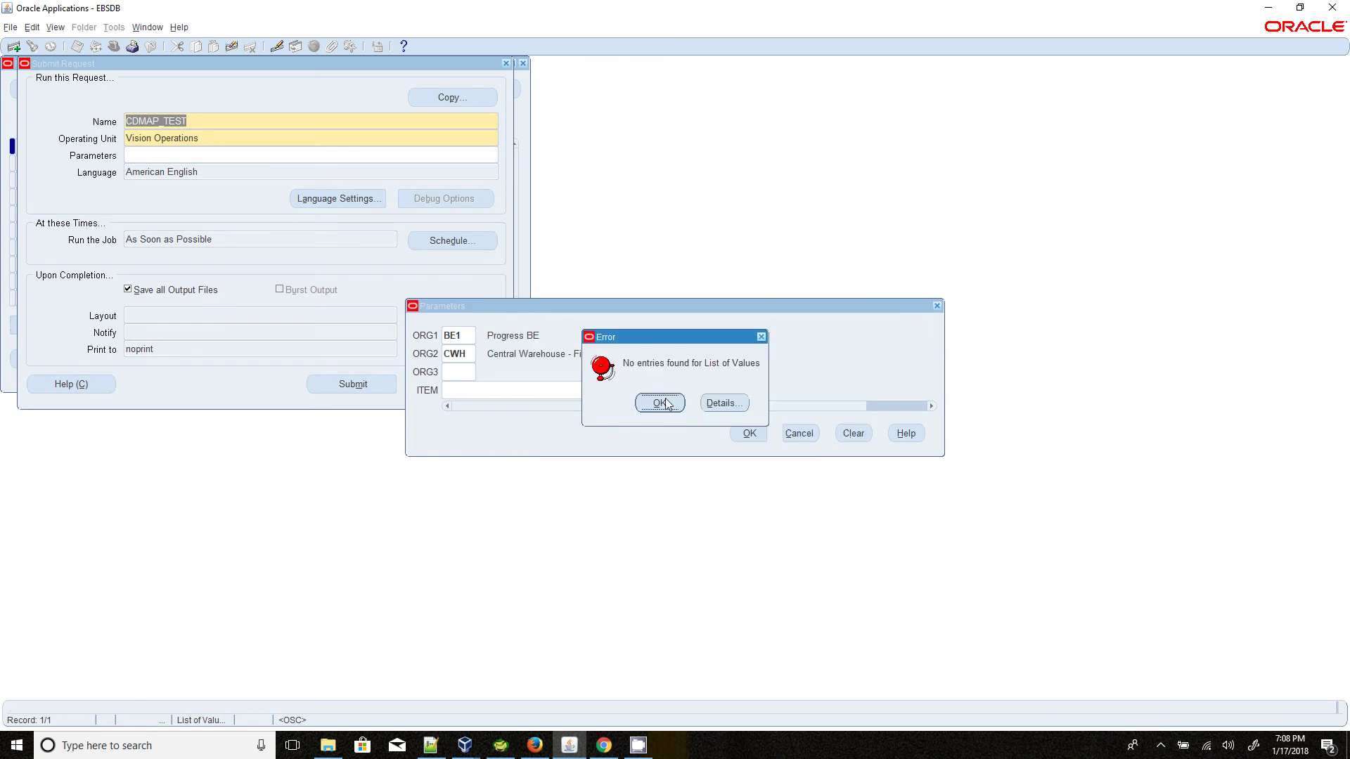
{"action": "left_click", "coordinate": [762, 338]}
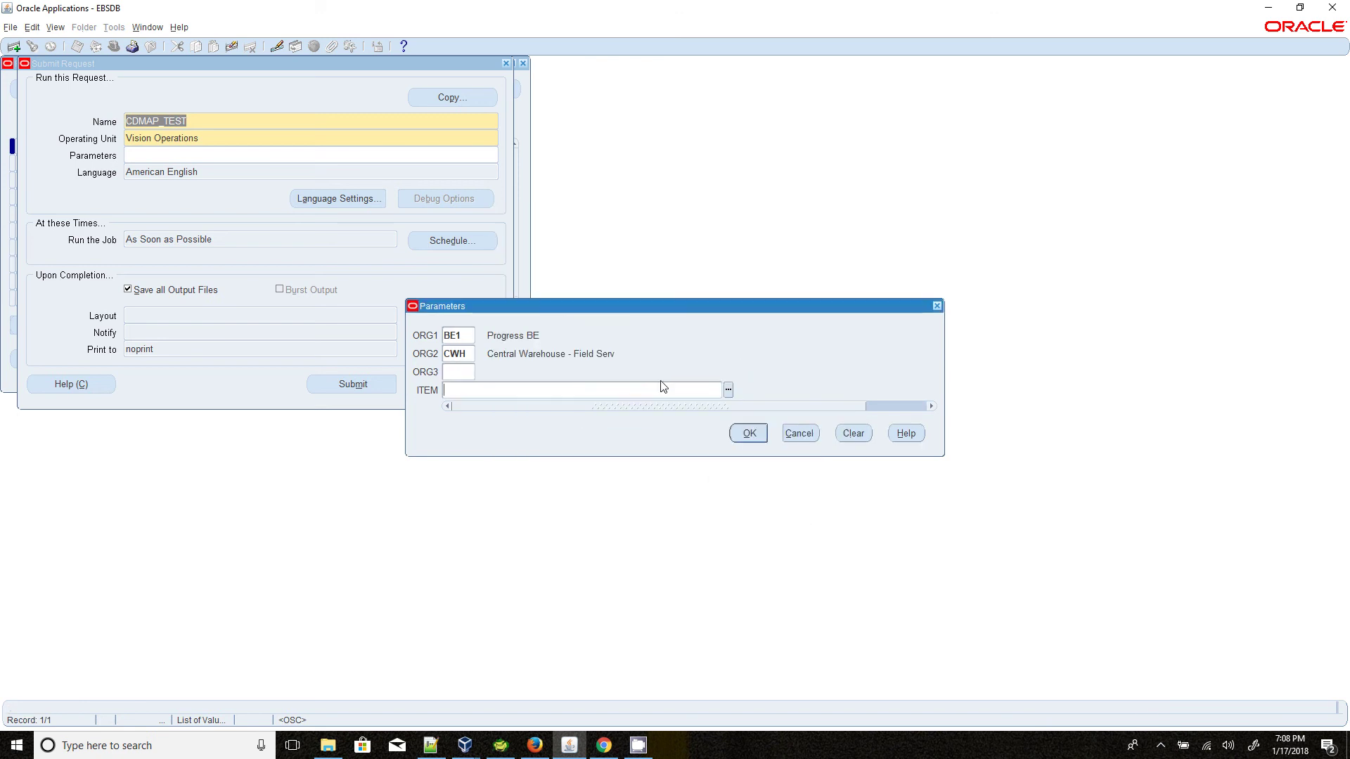
{"action": "left_click", "coordinate": [463, 373]}
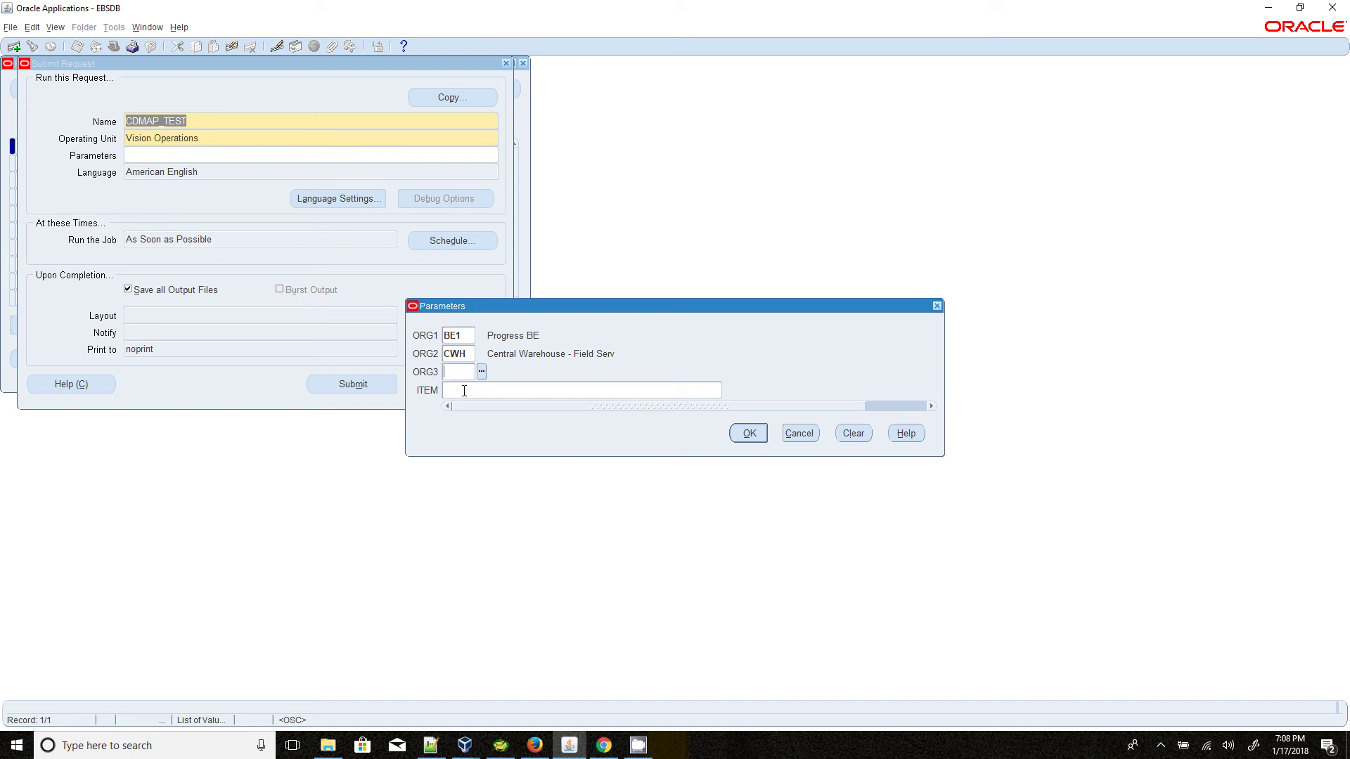
{"action": "left_click", "coordinate": [464, 391]}
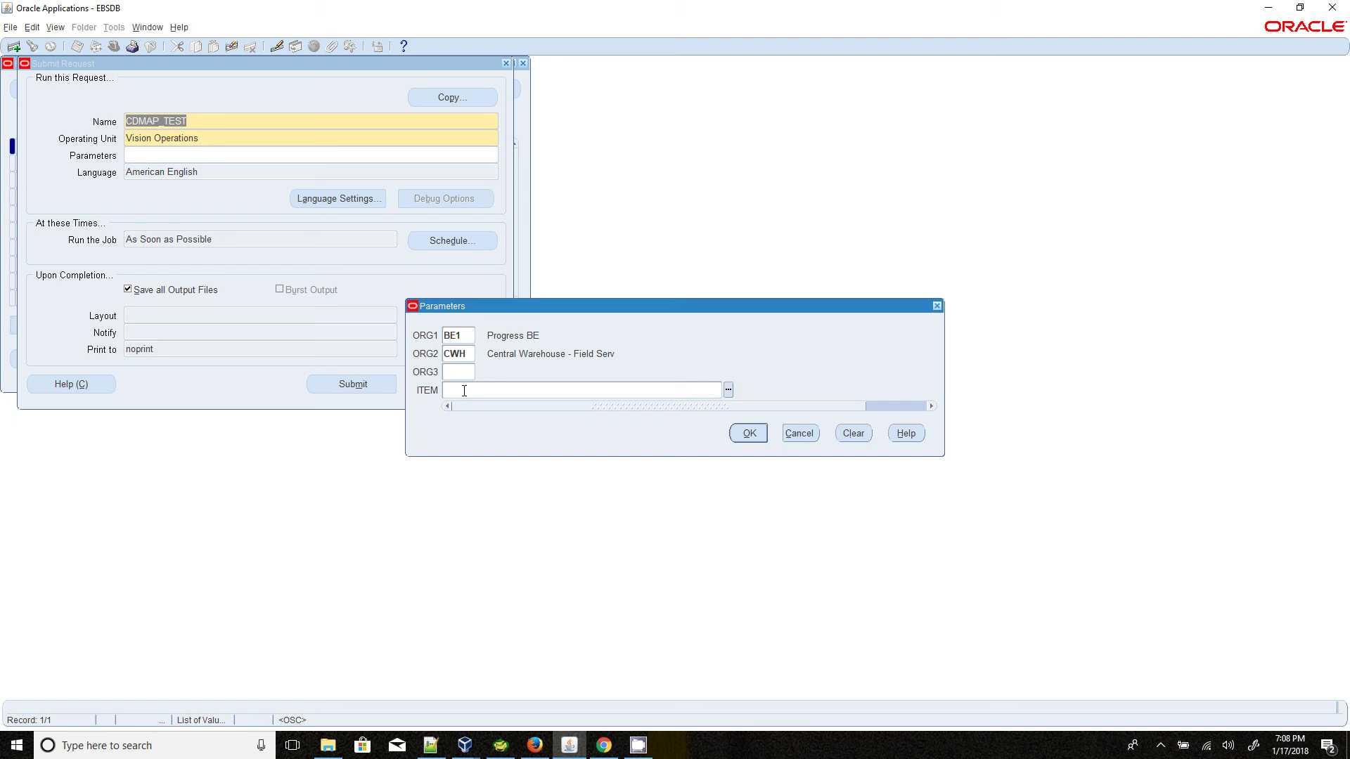
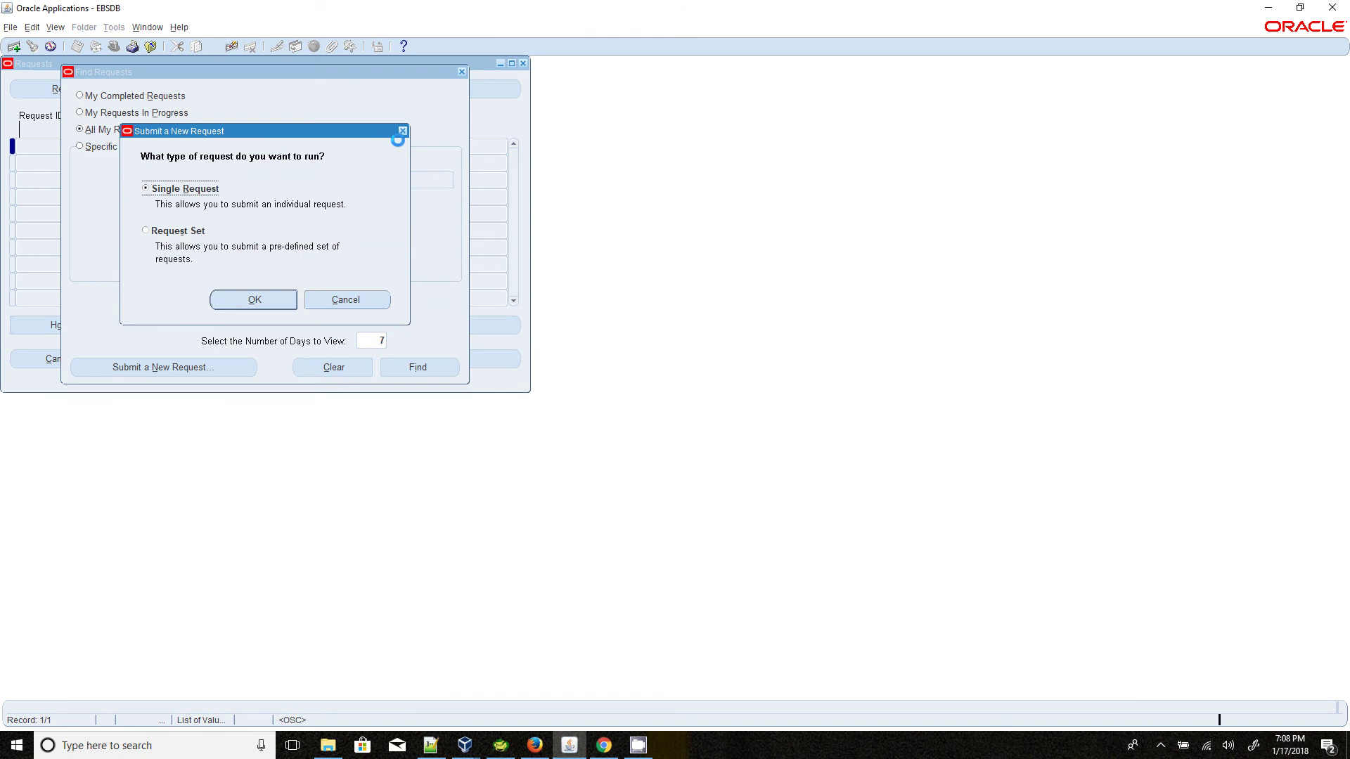
Step: Close the request windows and open the Flexfield Value Sets form under the Application Developer responsibility
{"action": "left_click", "coordinate": [403, 132]}
{"action": "left_click", "coordinate": [461, 73]}
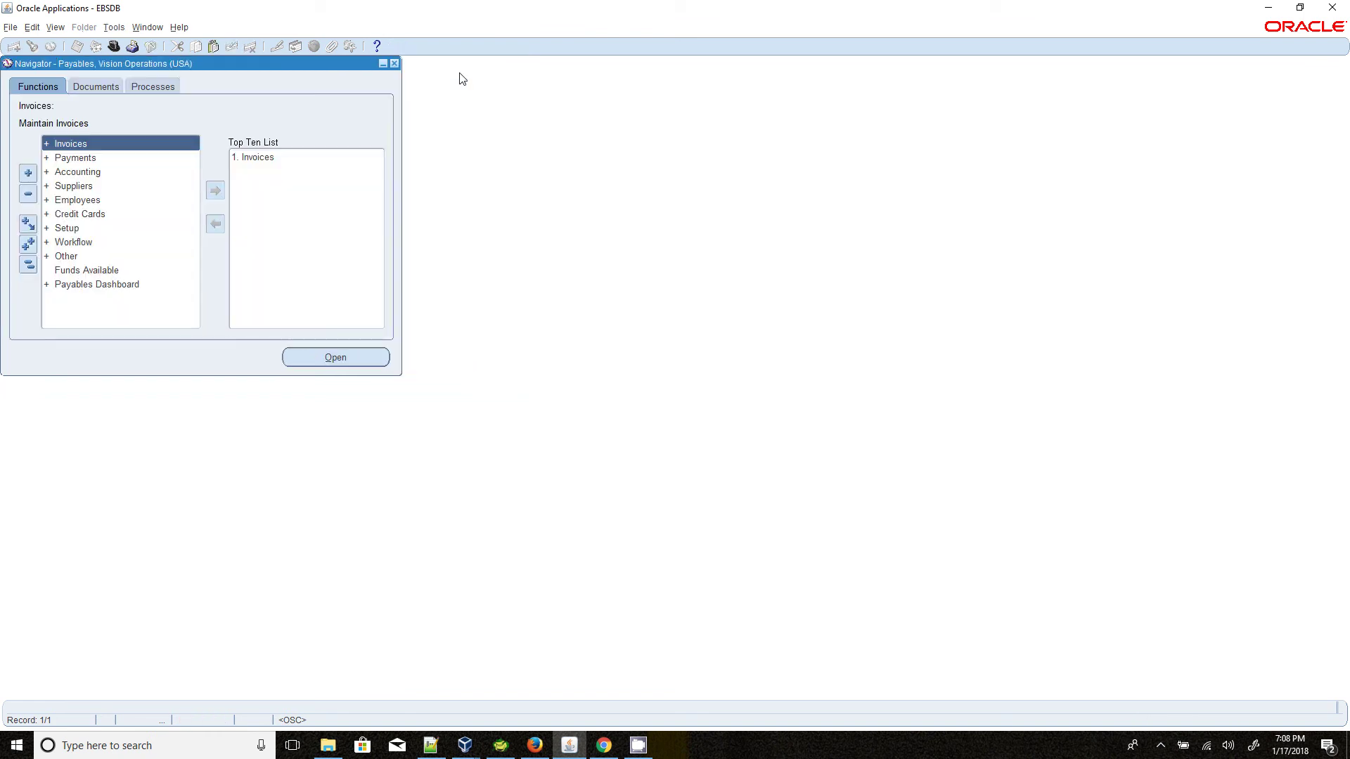
{"action": "left_click", "coordinate": [114, 46]}
{"action": "left_click", "coordinate": [242, 373]}
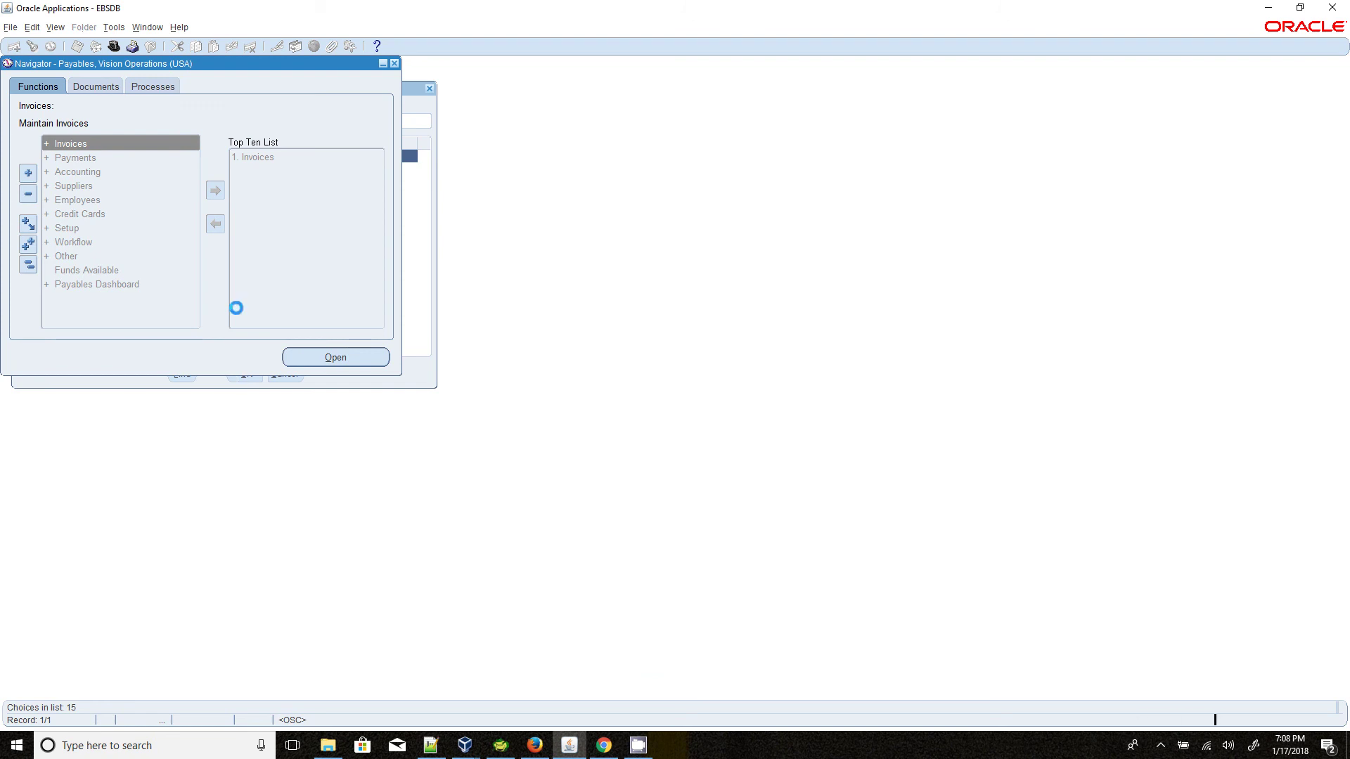
{"action": "left_click", "coordinate": [262, 187]}
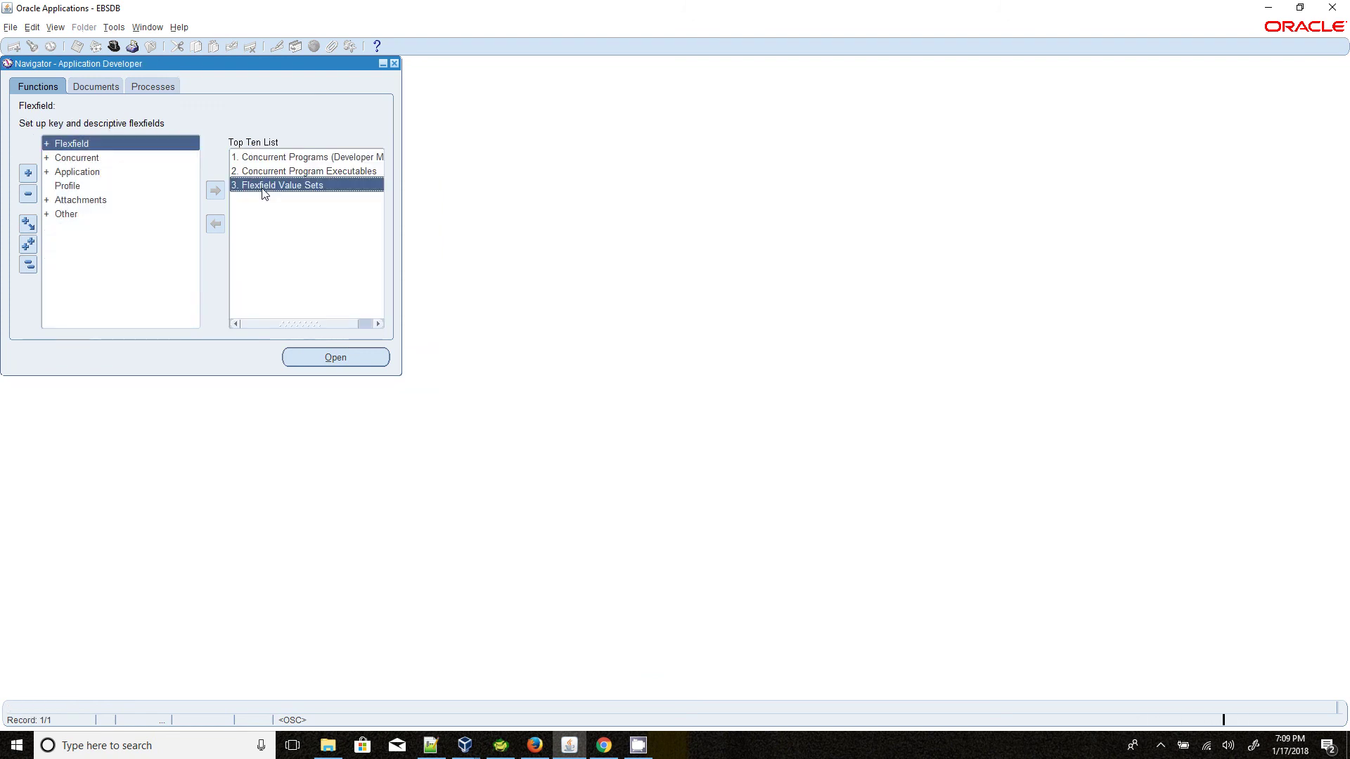
Step: Copy the value set name XXCDM_ITEM_VS from the beginning of the script in Toad
{"action": "left_click", "coordinate": [500, 747]}
{"action": "scroll", "coordinate": [324, 165], "scroll_direction": "up", "scroll_amount": 10}
{"action": "key", "text": "alt+Tab"}
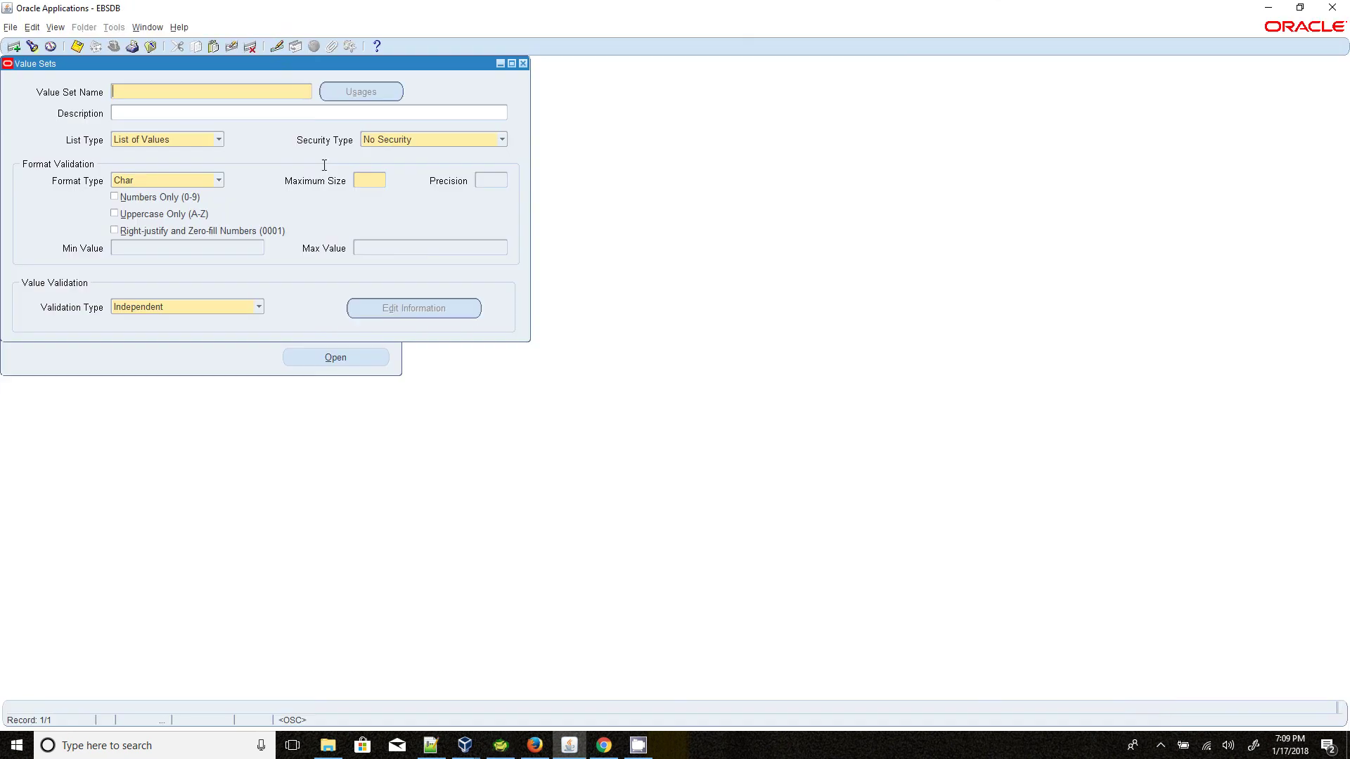
{"action": "left_click", "coordinate": [500, 745]}
{"action": "left_click", "coordinate": [364, 169]}
{"action": "double_click", "coordinate": [364, 168]}
{"action": "key", "text": "ctrl+c"}
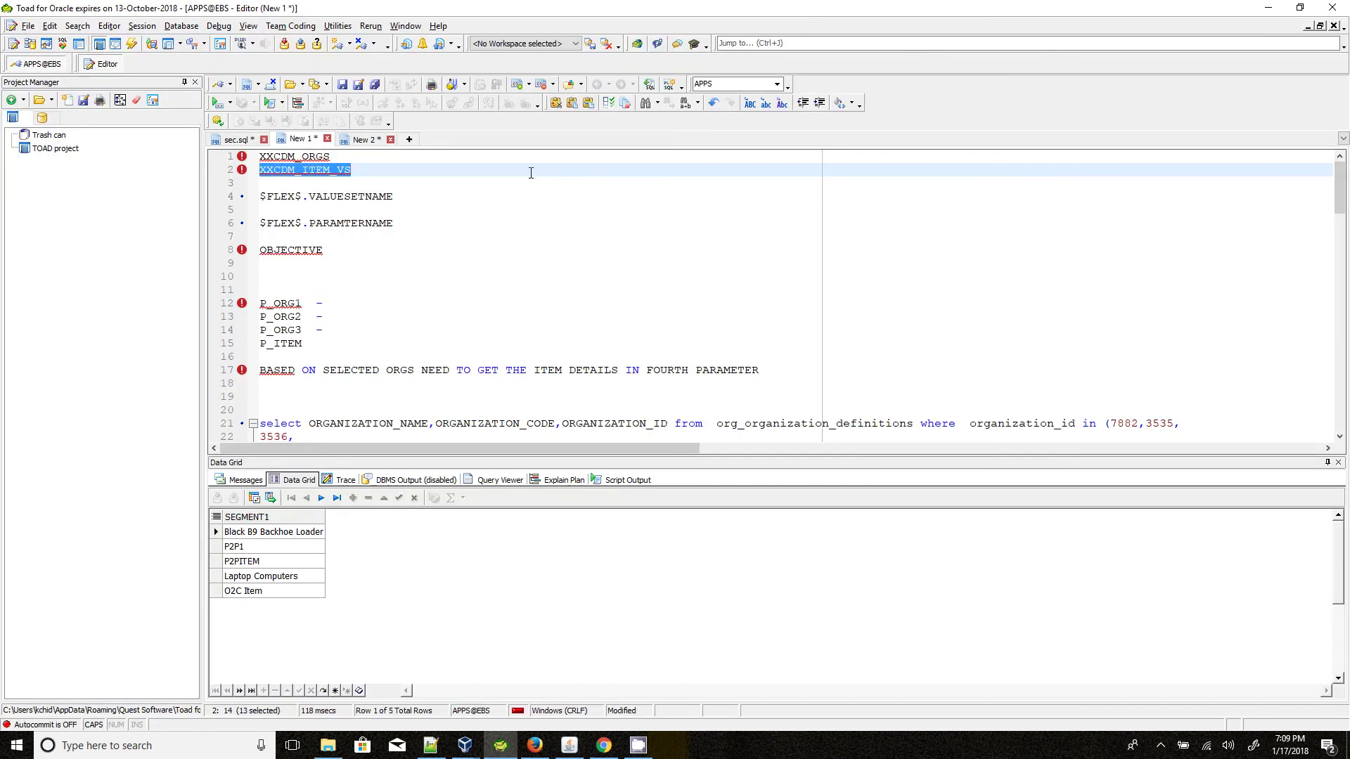
Step: In Oracle Applications, query the value set XXCDM_ITEM_VS and open its validation table information
{"action": "left_click", "coordinate": [569, 745]}
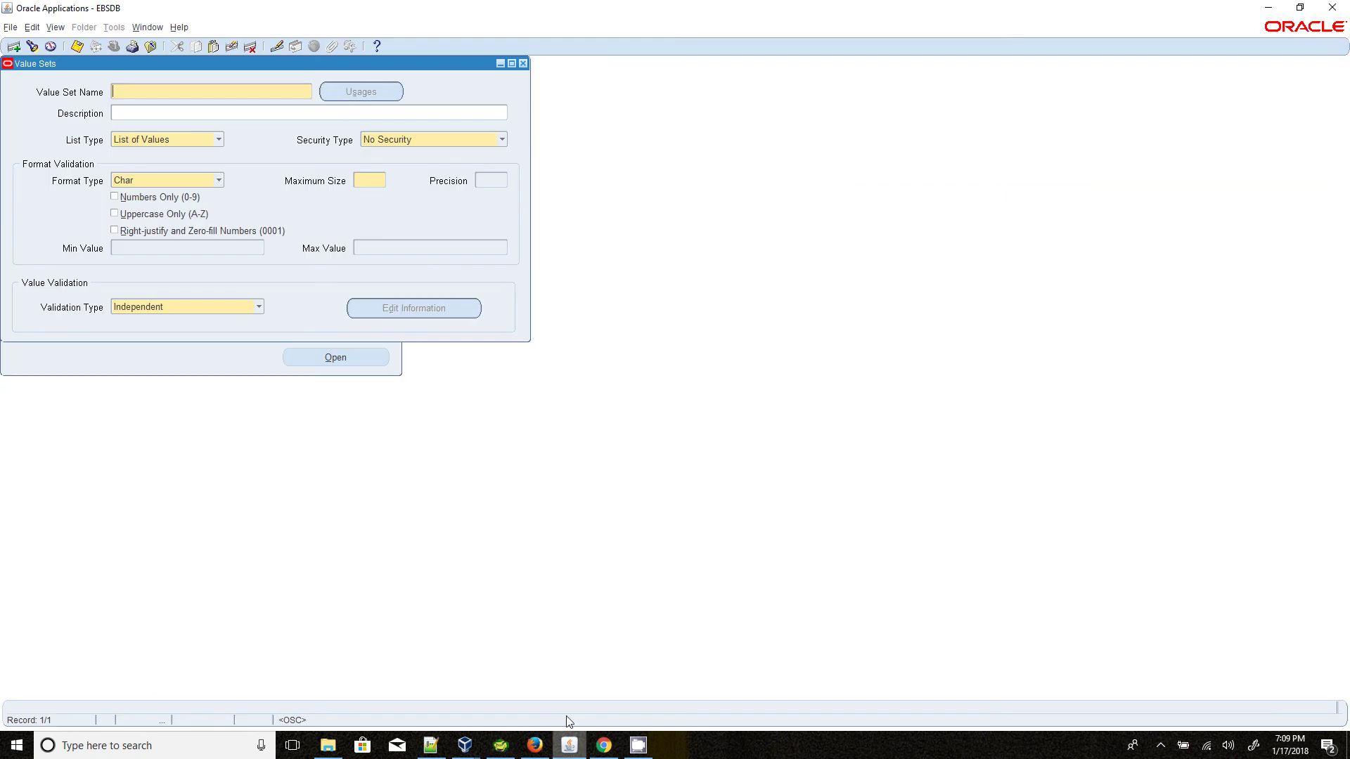
{"action": "key", "text": "F11"}
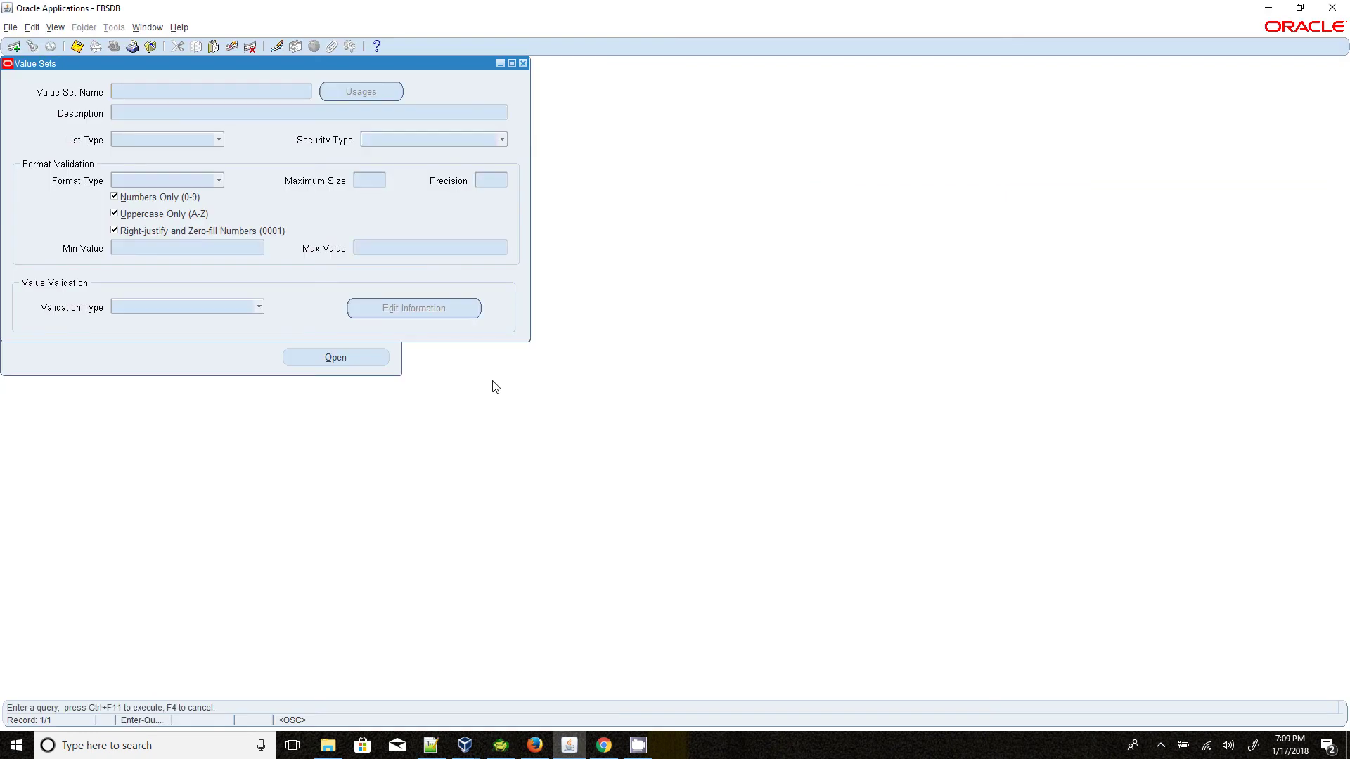
{"action": "key", "text": "ctrl+v"}
{"action": "left_click", "coordinate": [60, 28]}
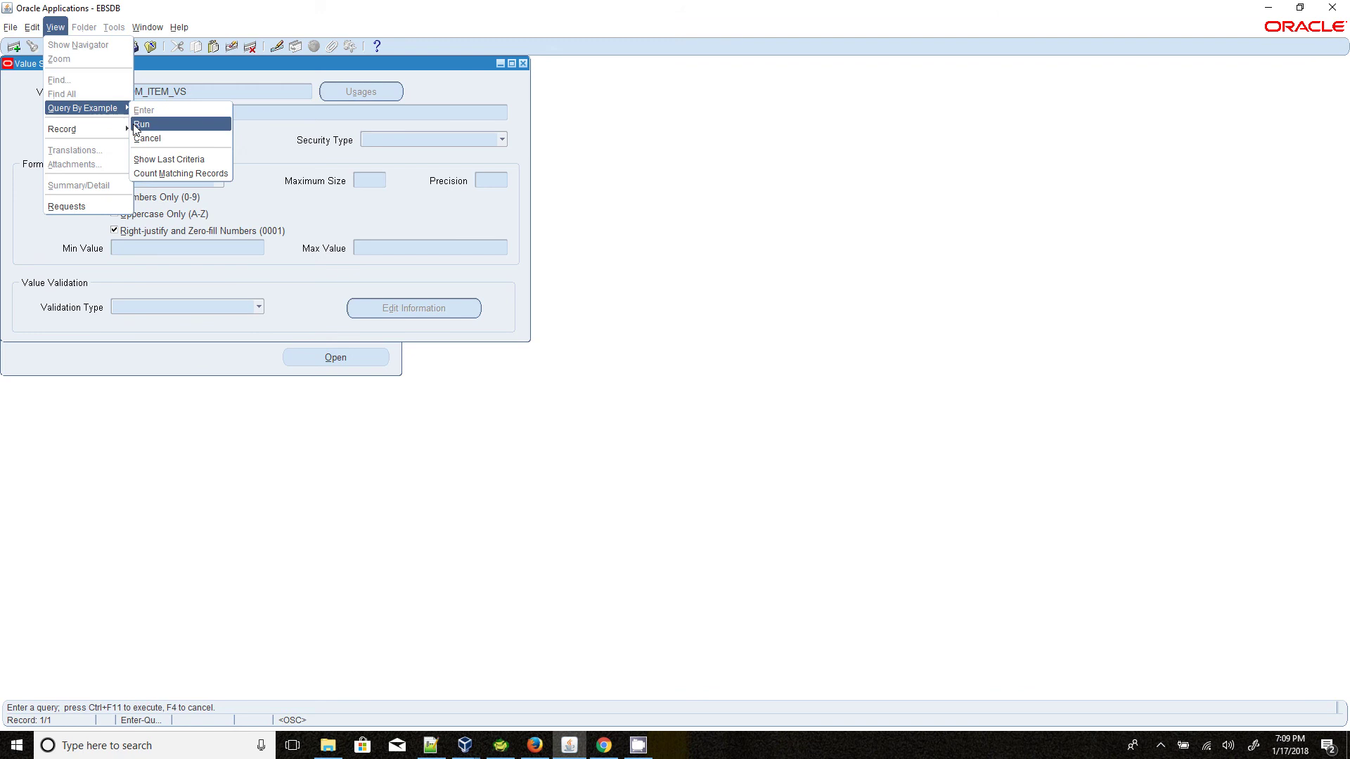
{"action": "left_click", "coordinate": [137, 124]}
{"action": "left_click", "coordinate": [374, 313]}
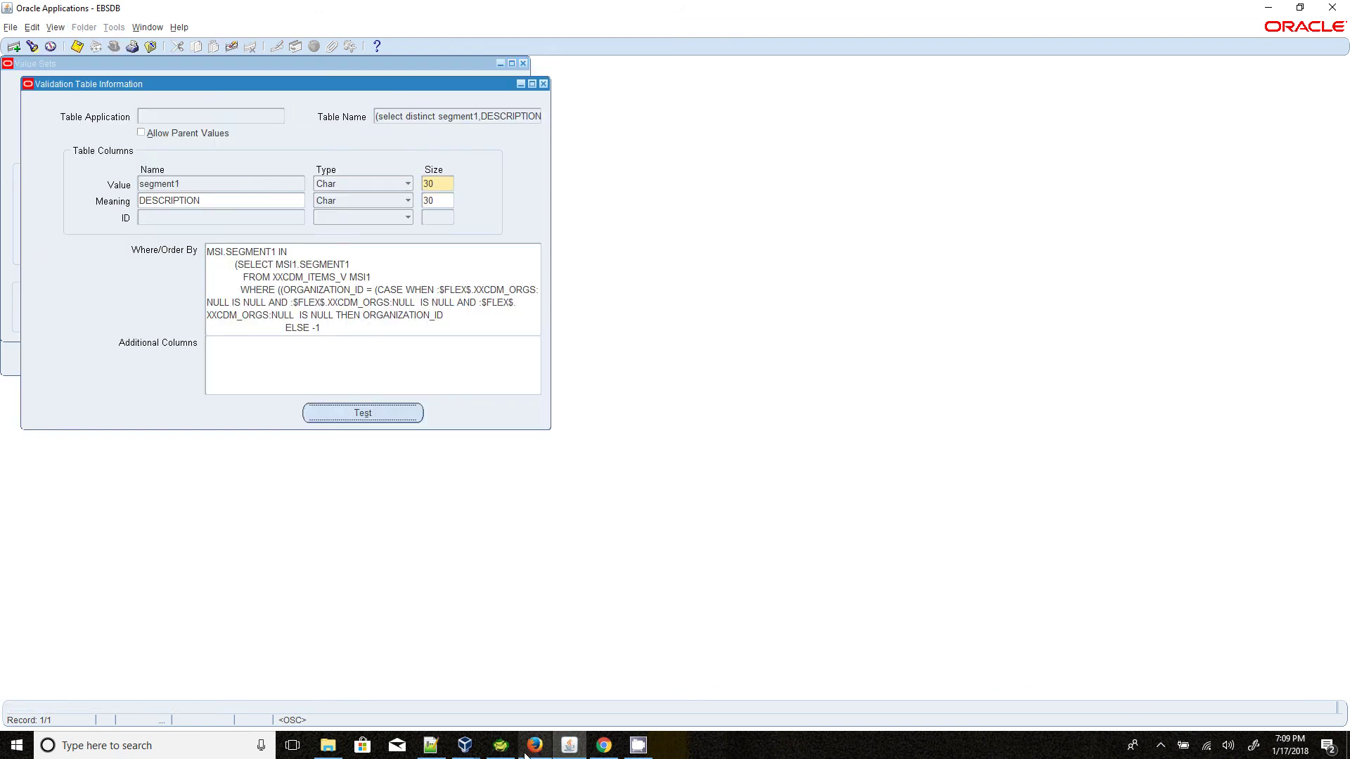
Step: In Toad, compare the $FLEX$ references to XXCDM_ORGS with those to P_ORG1, P_ORG2 and P_ORG3, and copy the parameter-name where clause
{"action": "left_click", "coordinate": [500, 745]}
{"action": "scroll", "coordinate": [581, 362], "scroll_direction": "down", "scroll_amount": 20}
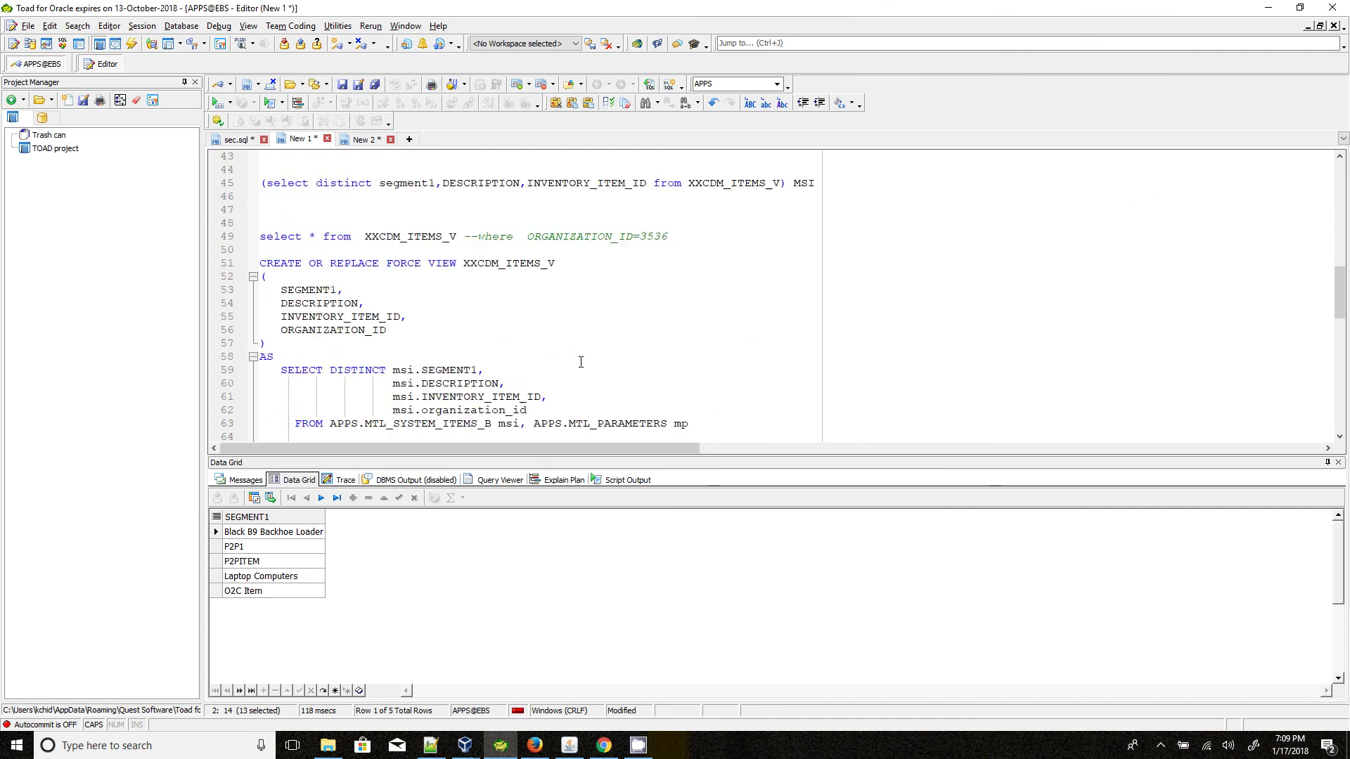
{"action": "scroll", "coordinate": [580, 362], "scroll_direction": "down", "scroll_amount": 2}
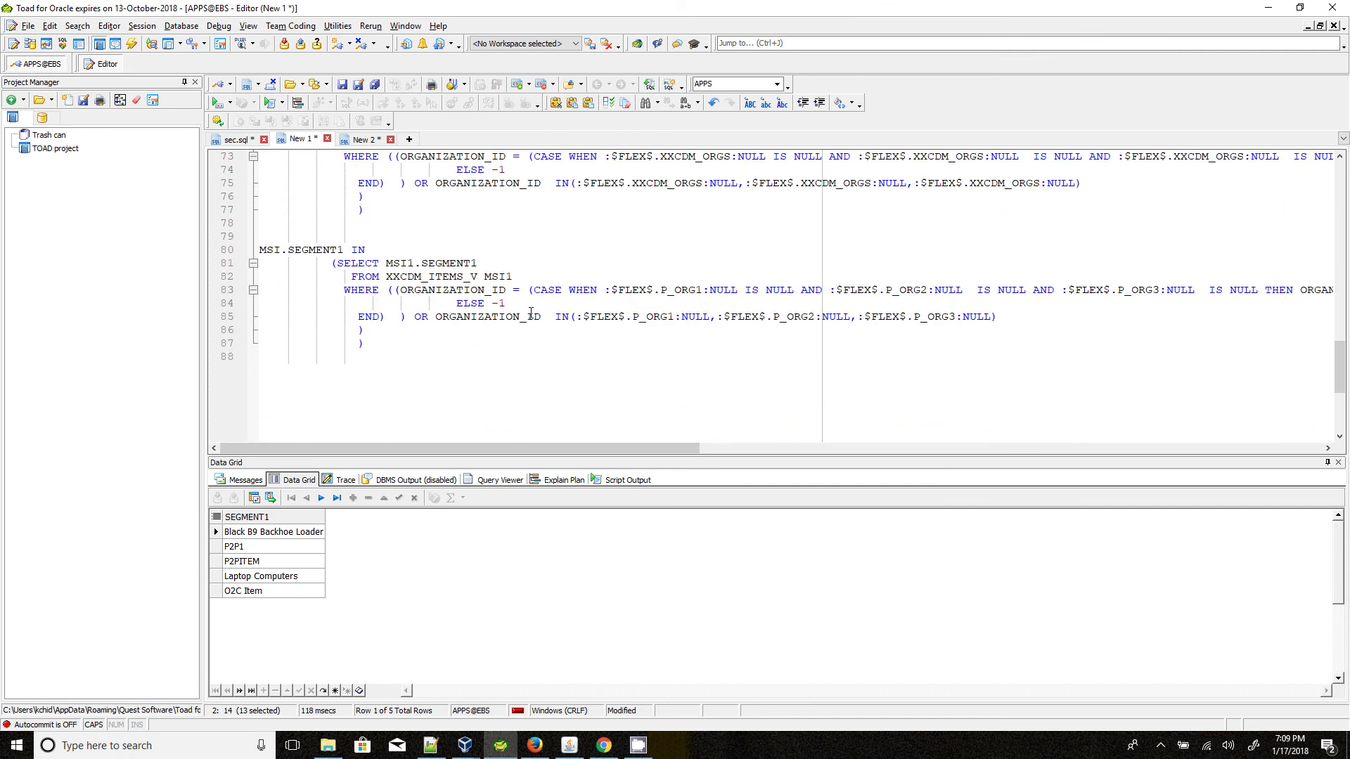
{"action": "double_click", "coordinate": [698, 288]}
{"action": "scroll", "coordinate": [740, 233], "scroll_direction": "up", "scroll_amount": 1}
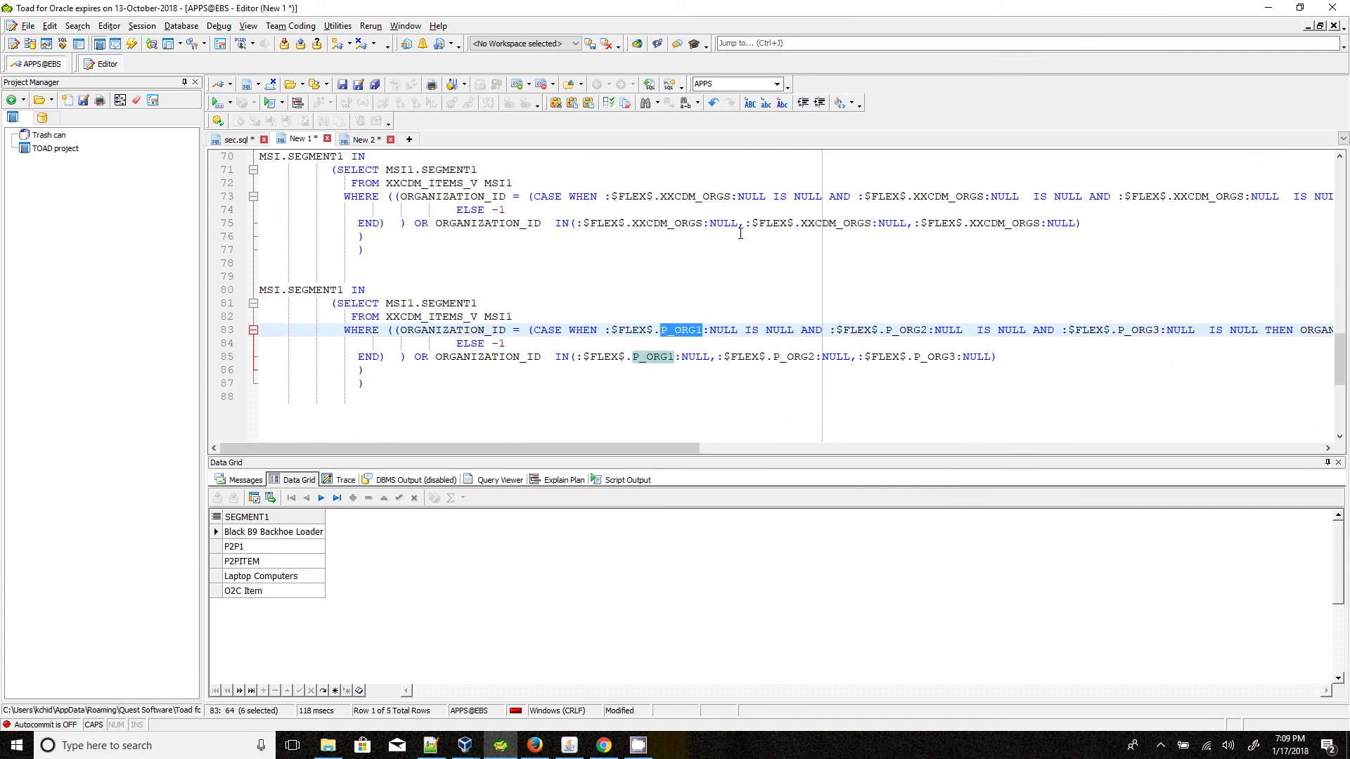
{"action": "double_click", "coordinate": [705, 199]}
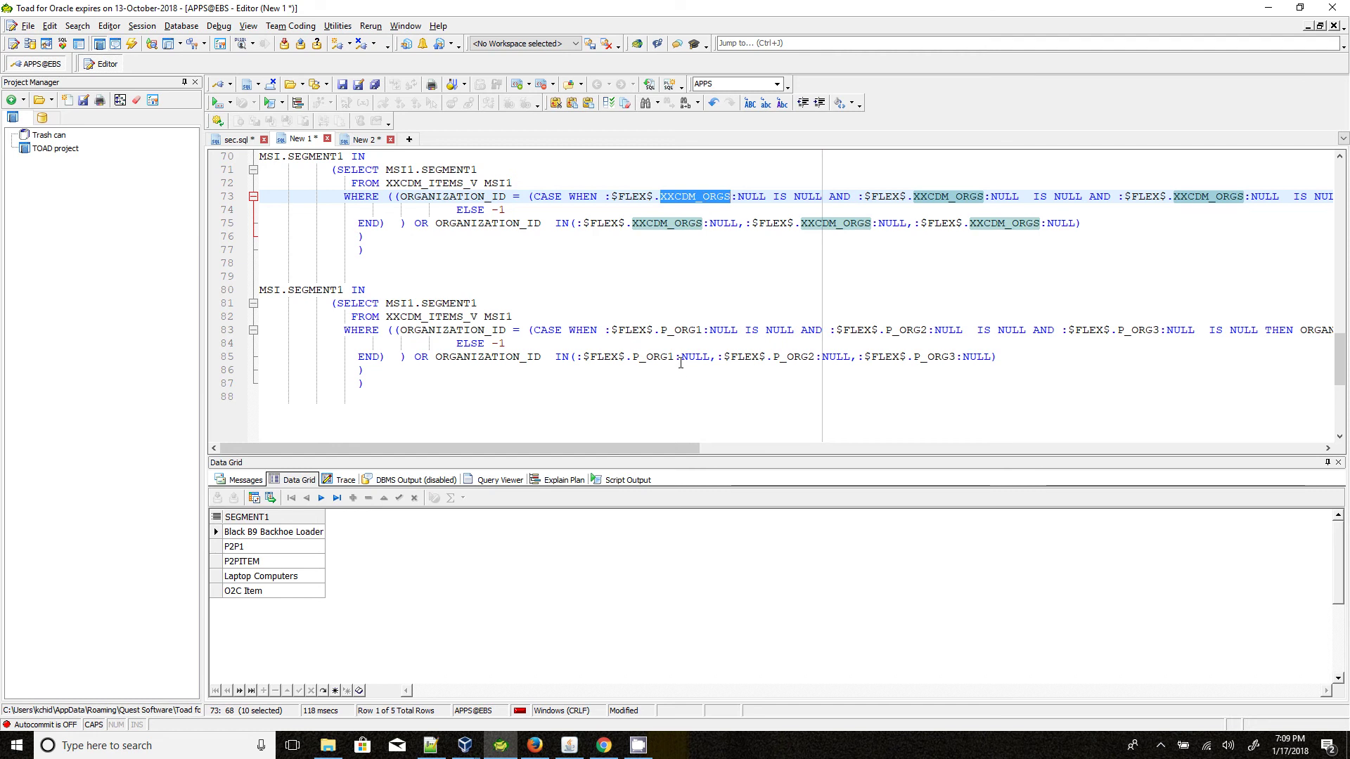
{"action": "double_click", "coordinate": [675, 334]}
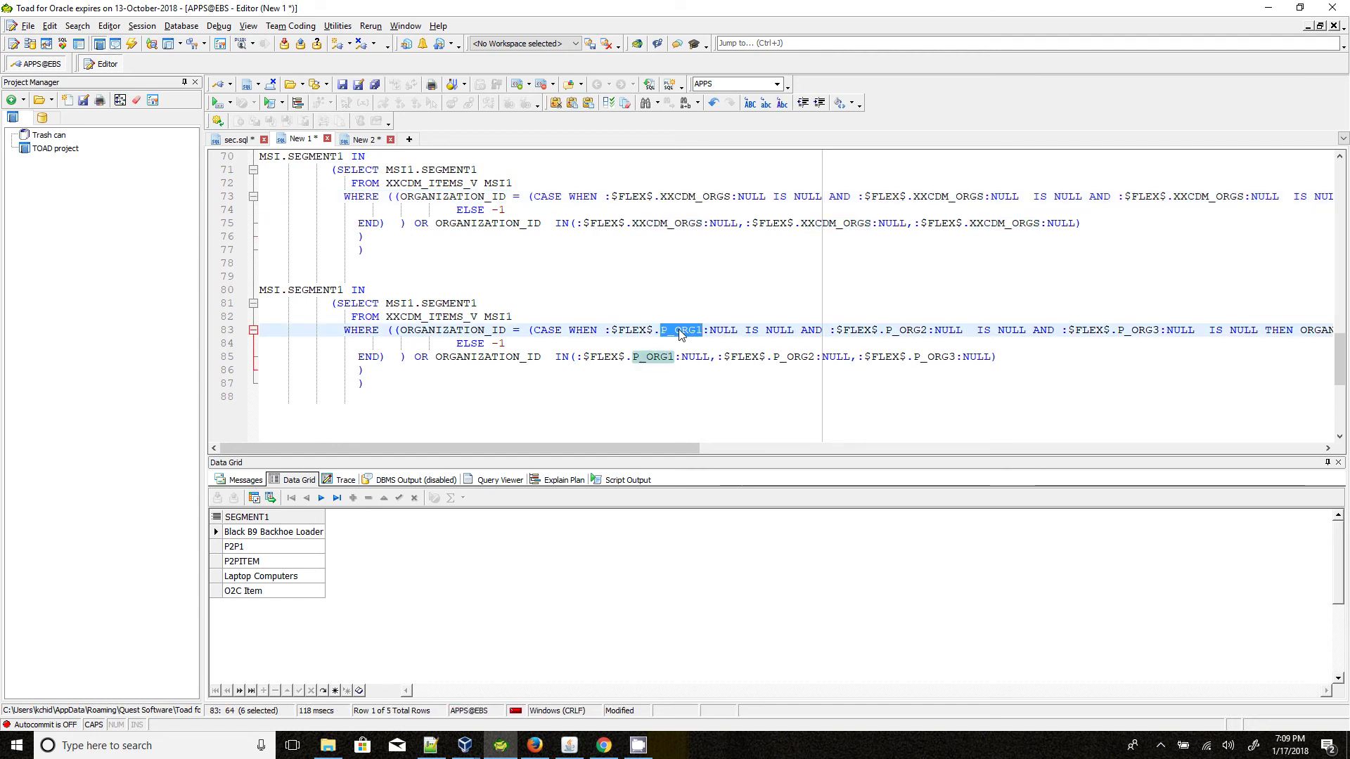
{"action": "double_click", "coordinate": [921, 332]}
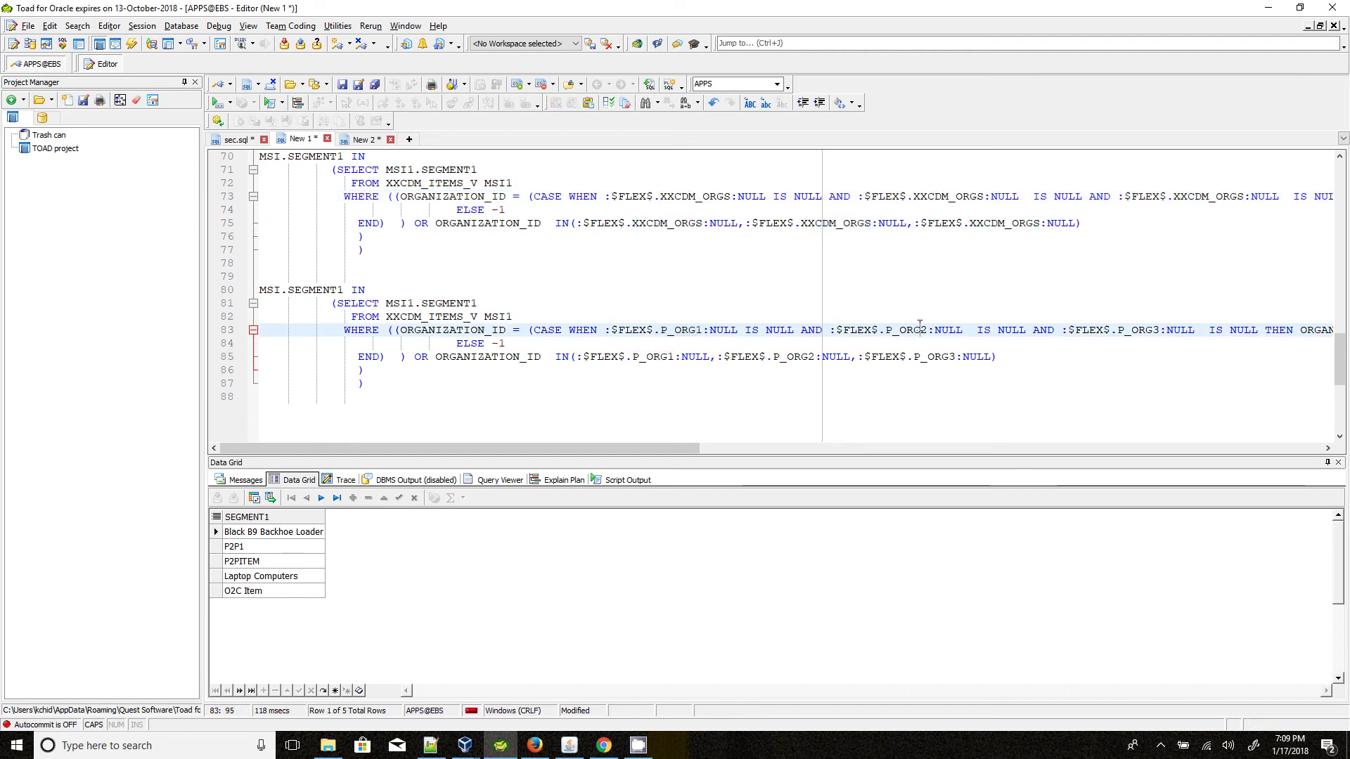
{"action": "double_click", "coordinate": [1132, 330]}
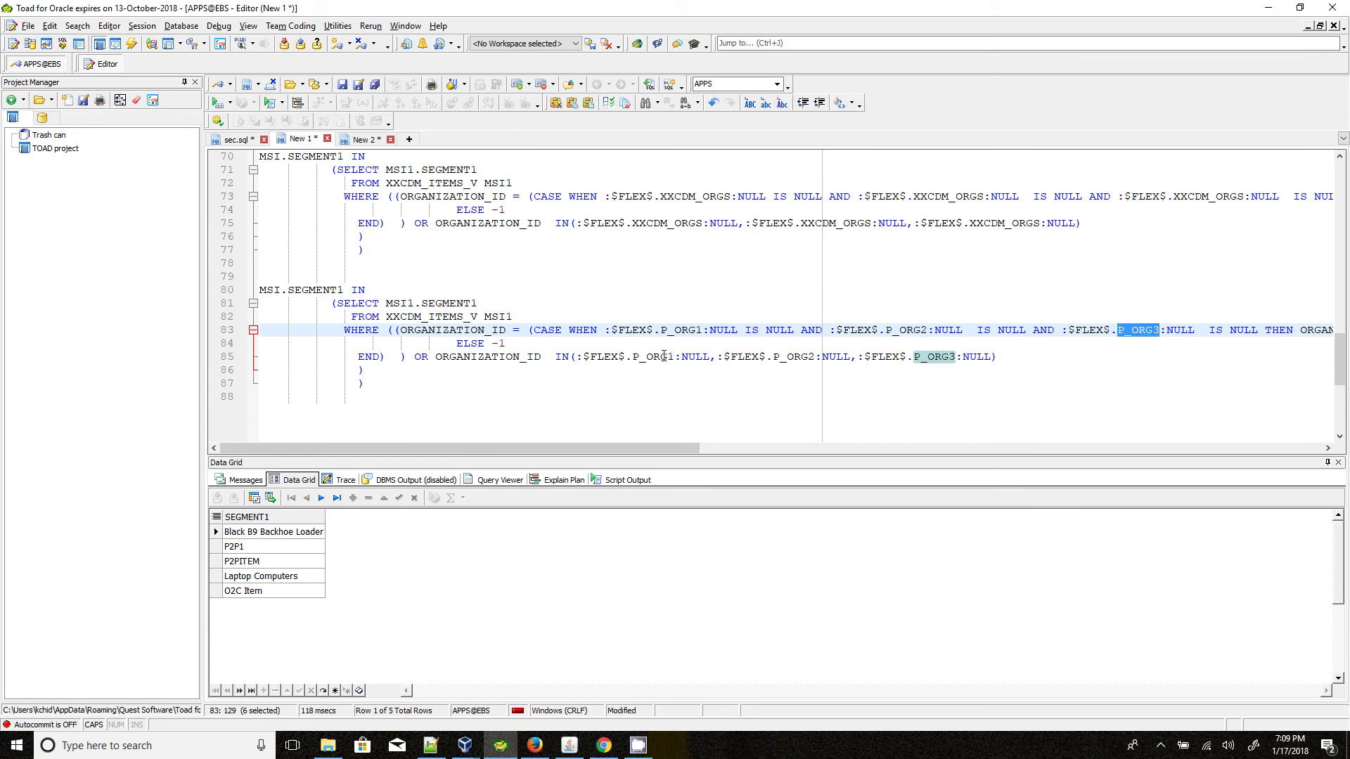
{"action": "left_click_drag", "start_coordinate": [366, 386], "coordinate": [233, 290]}
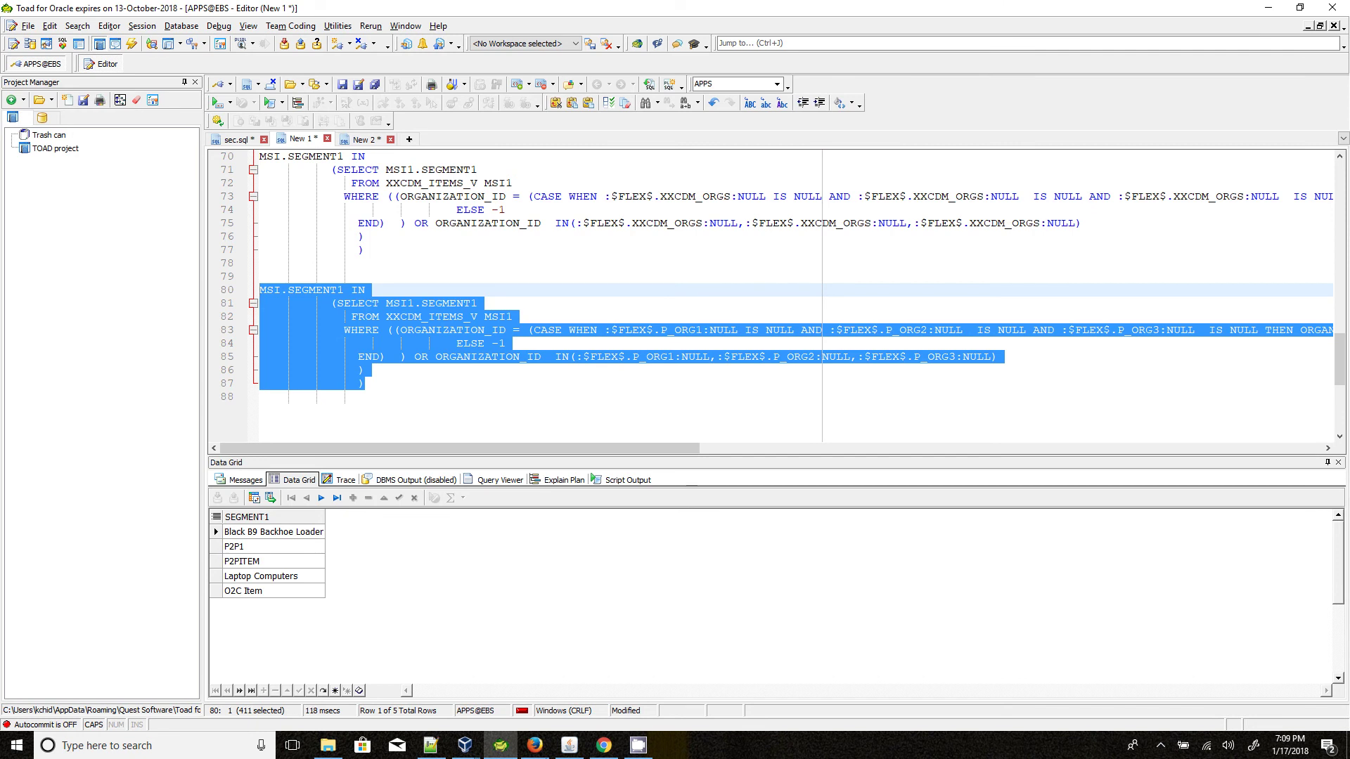
Step: In Oracle Applications, replace the Where/Order By clause of XXCDM_ITEM_VS with the copied clause that references P_ORG1, P_ORG2 and P_ORG3
{"action": "left_click", "coordinate": [569, 745]}
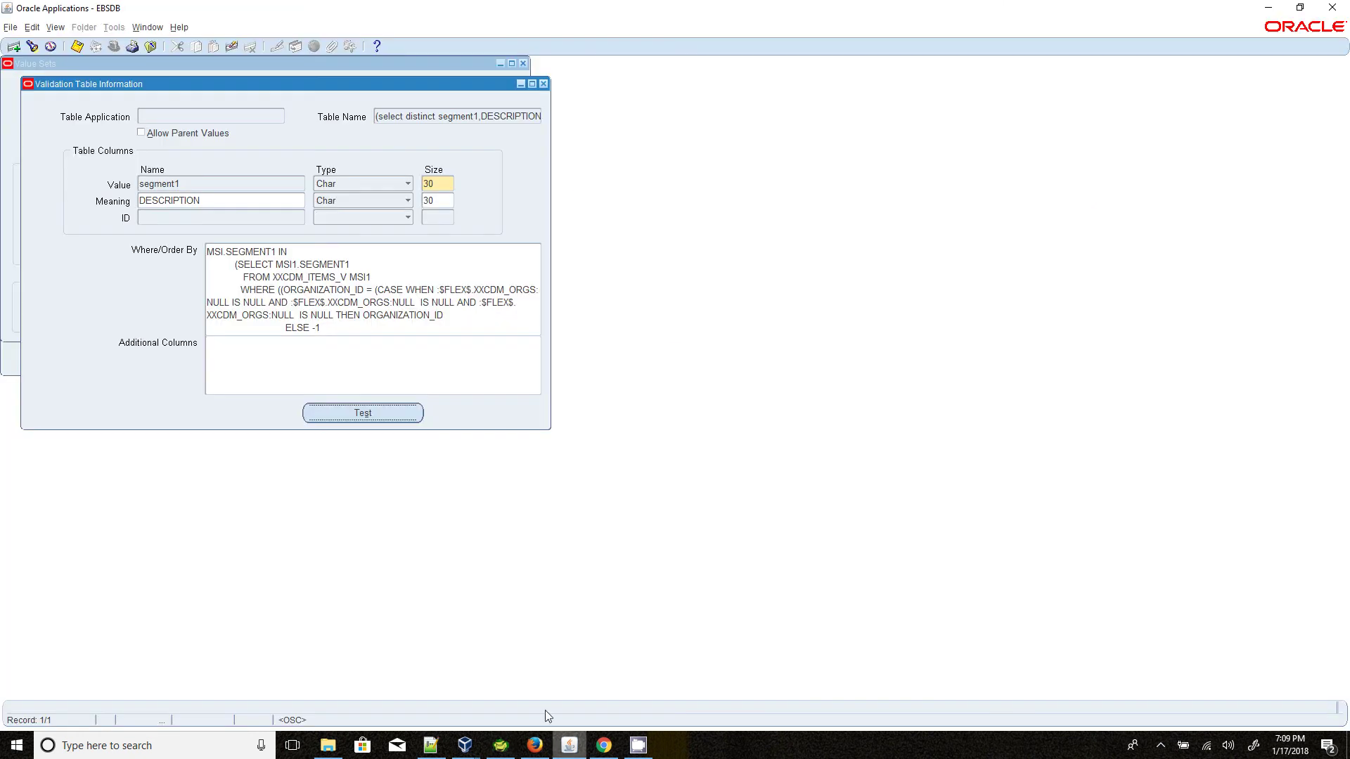
{"action": "triple_click", "coordinate": [316, 306]}
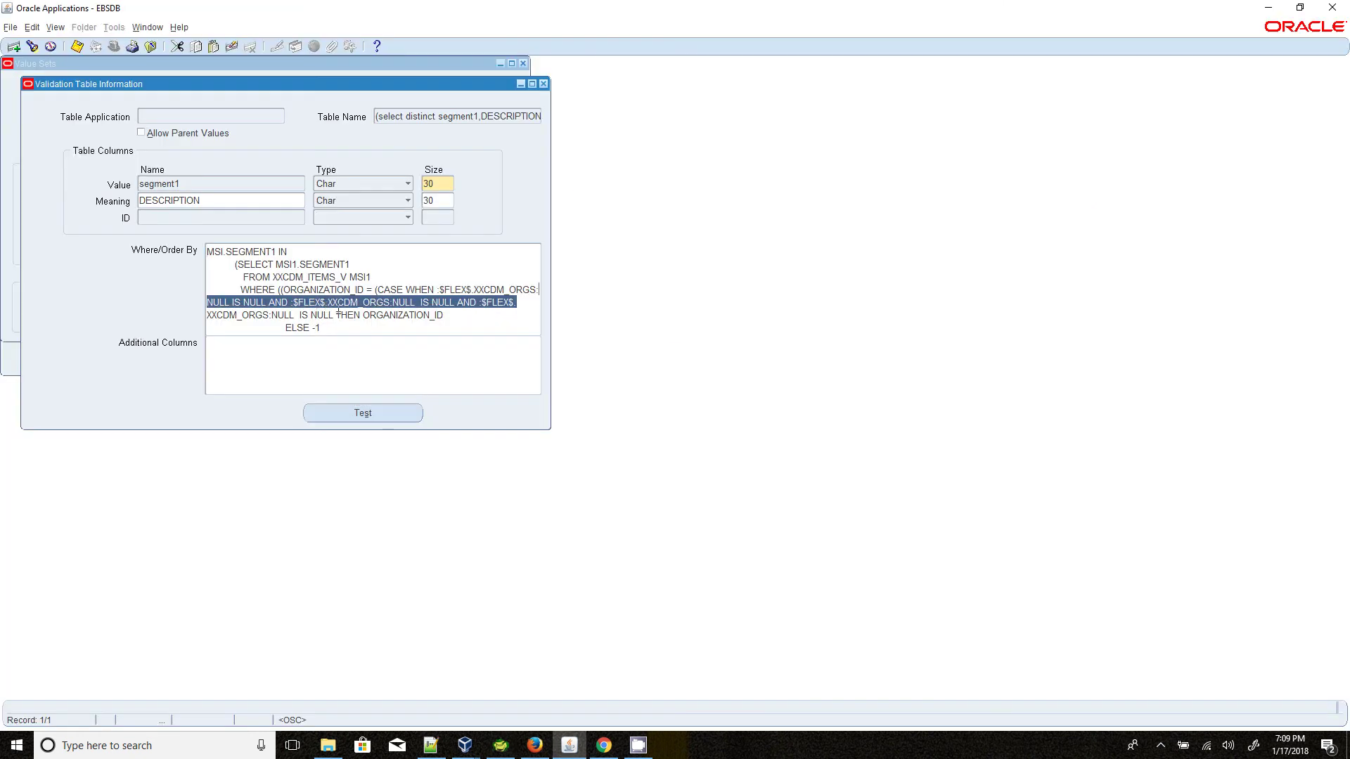
{"action": "left_click", "coordinate": [337, 304]}
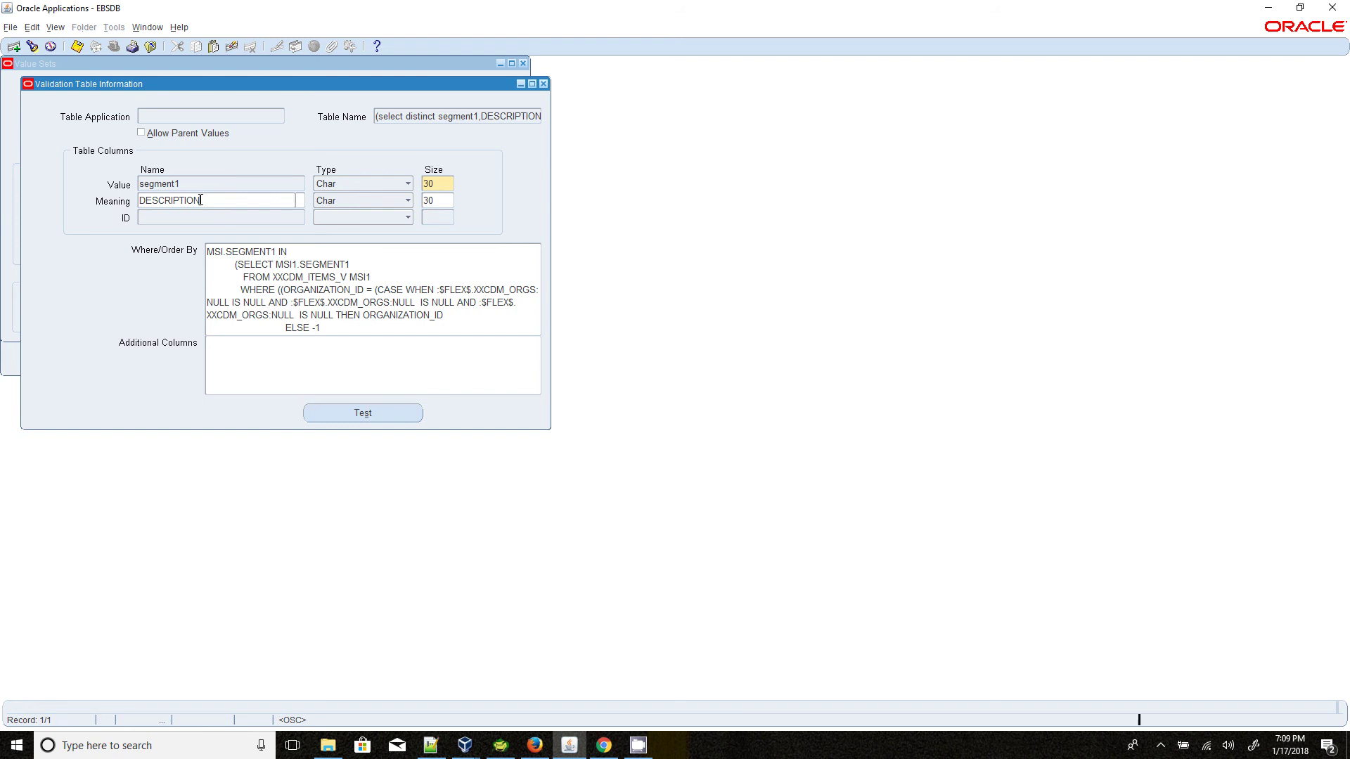
{"action": "triple_click", "coordinate": [270, 292]}
{"action": "left_click", "coordinate": [303, 299]}
{"action": "left_click_drag", "start_coordinate": [208, 251], "coordinate": [264, 367]}
{"action": "key", "text": "Delete"}
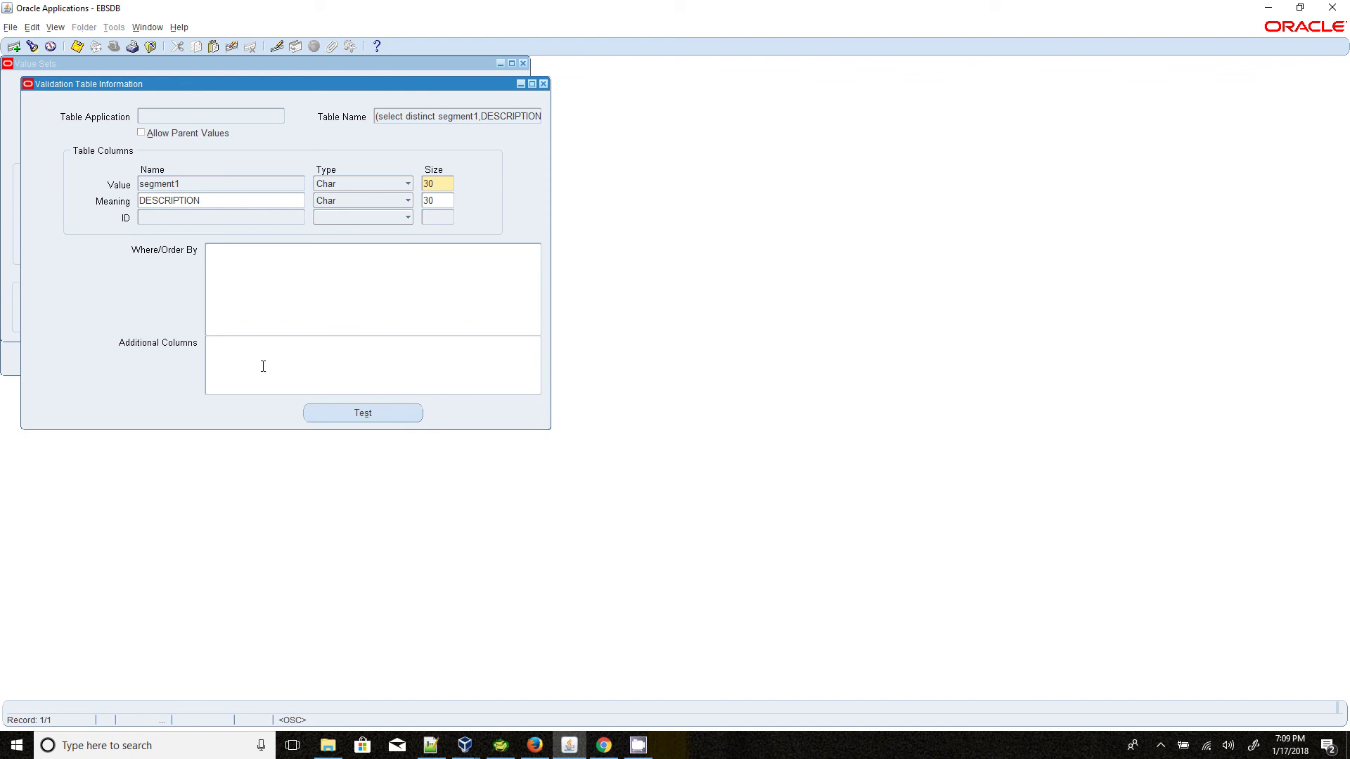
{"action": "key", "text": "ctrl+v"}
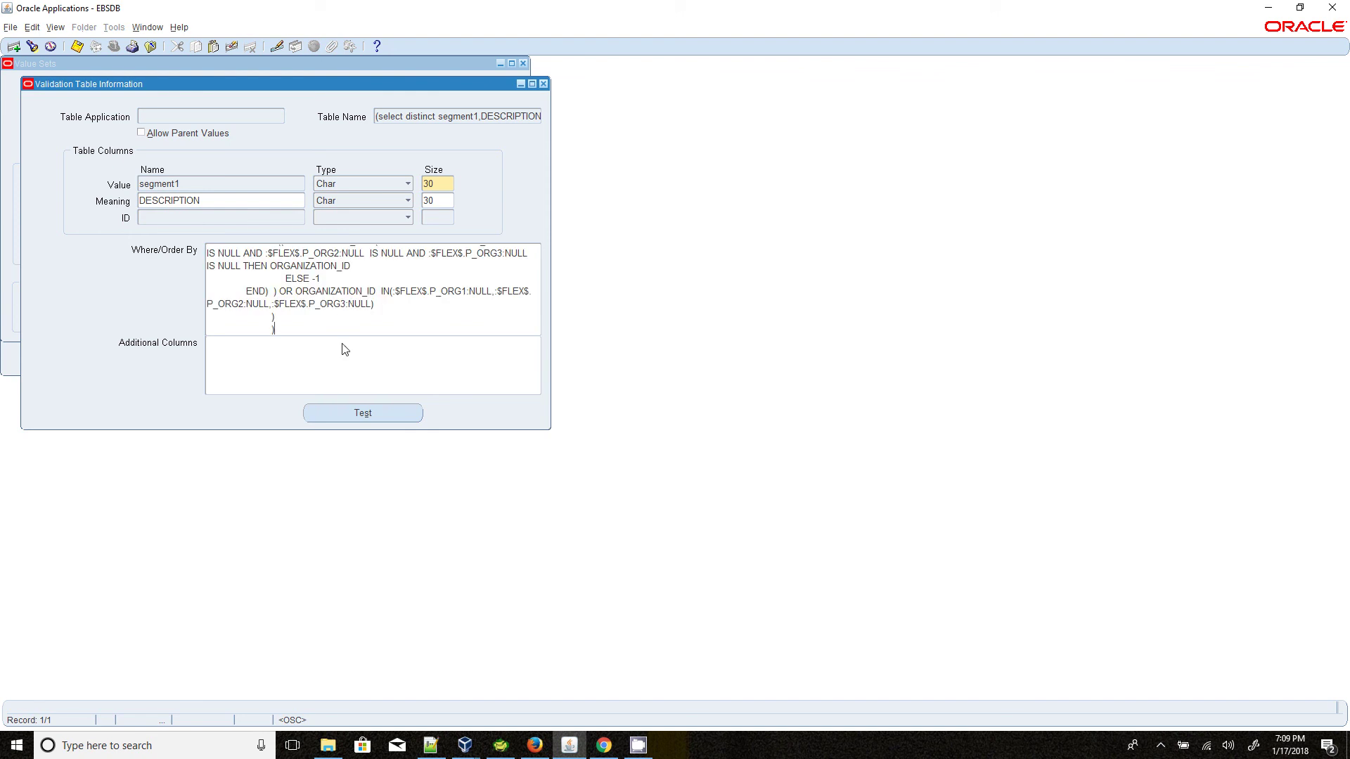
Step: Test the XXCDM_ITEM_VS value set with its new where clause and save it
{"action": "left_click", "coordinate": [361, 416]}
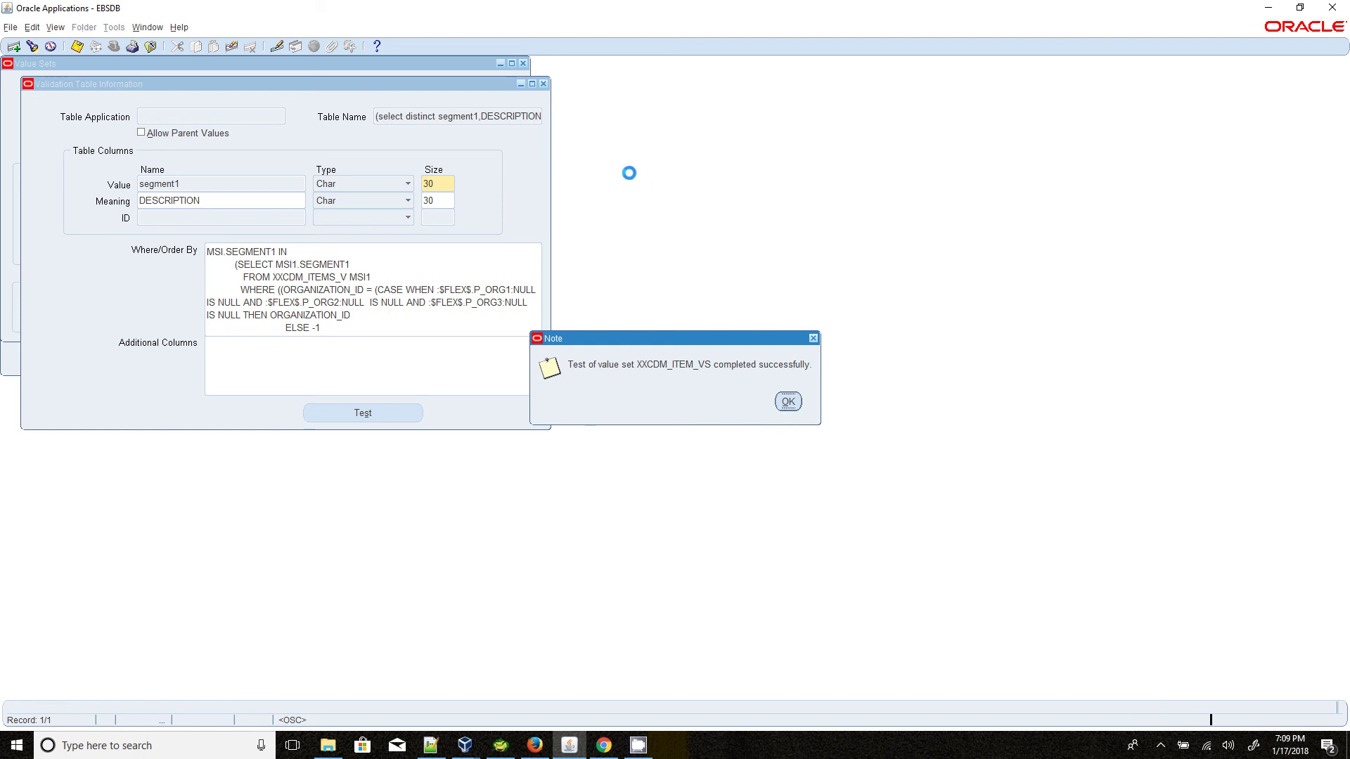
{"action": "left_click", "coordinate": [787, 401]}
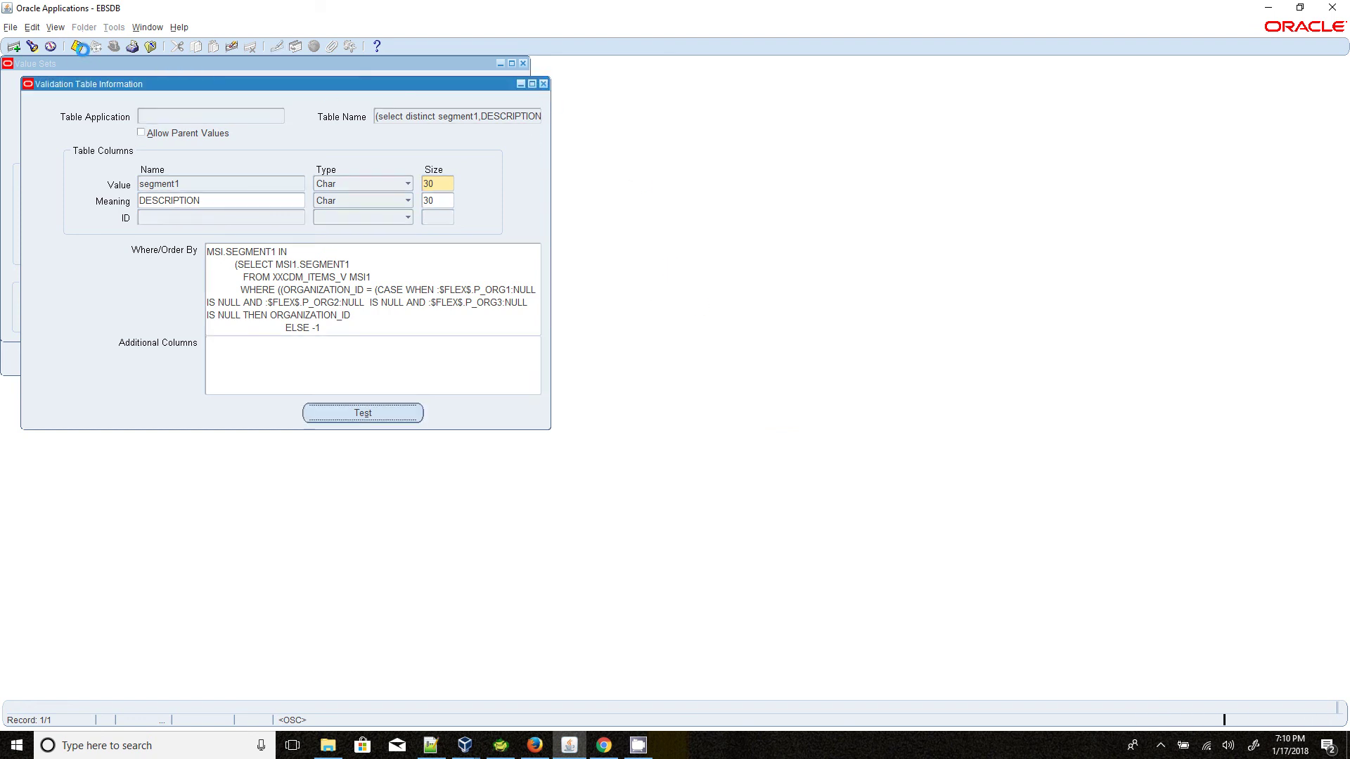
{"action": "left_click", "coordinate": [76, 47]}
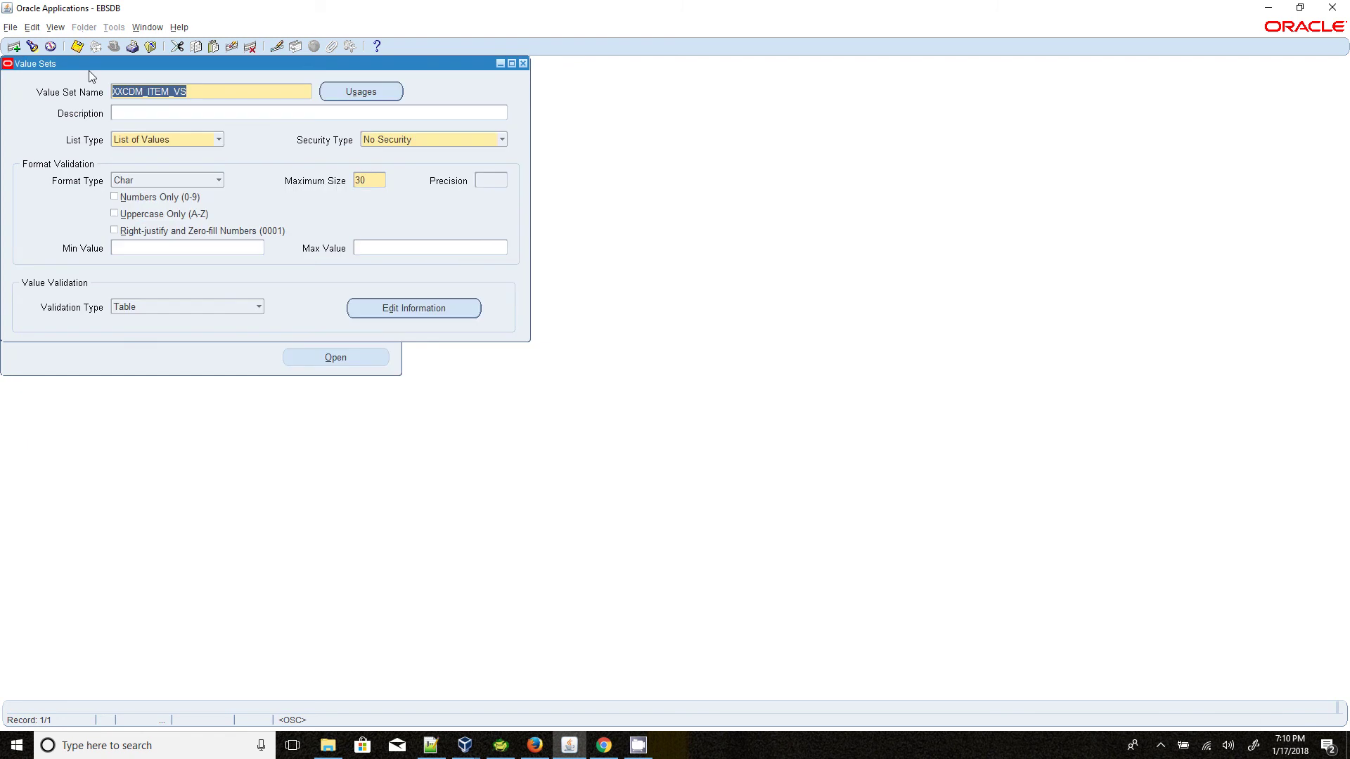
Step: Close the Value Sets form and switch to the Payables, Vision Operations (USA) responsibility
{"action": "left_click", "coordinate": [523, 63]}
{"action": "left_click", "coordinate": [132, 47]}
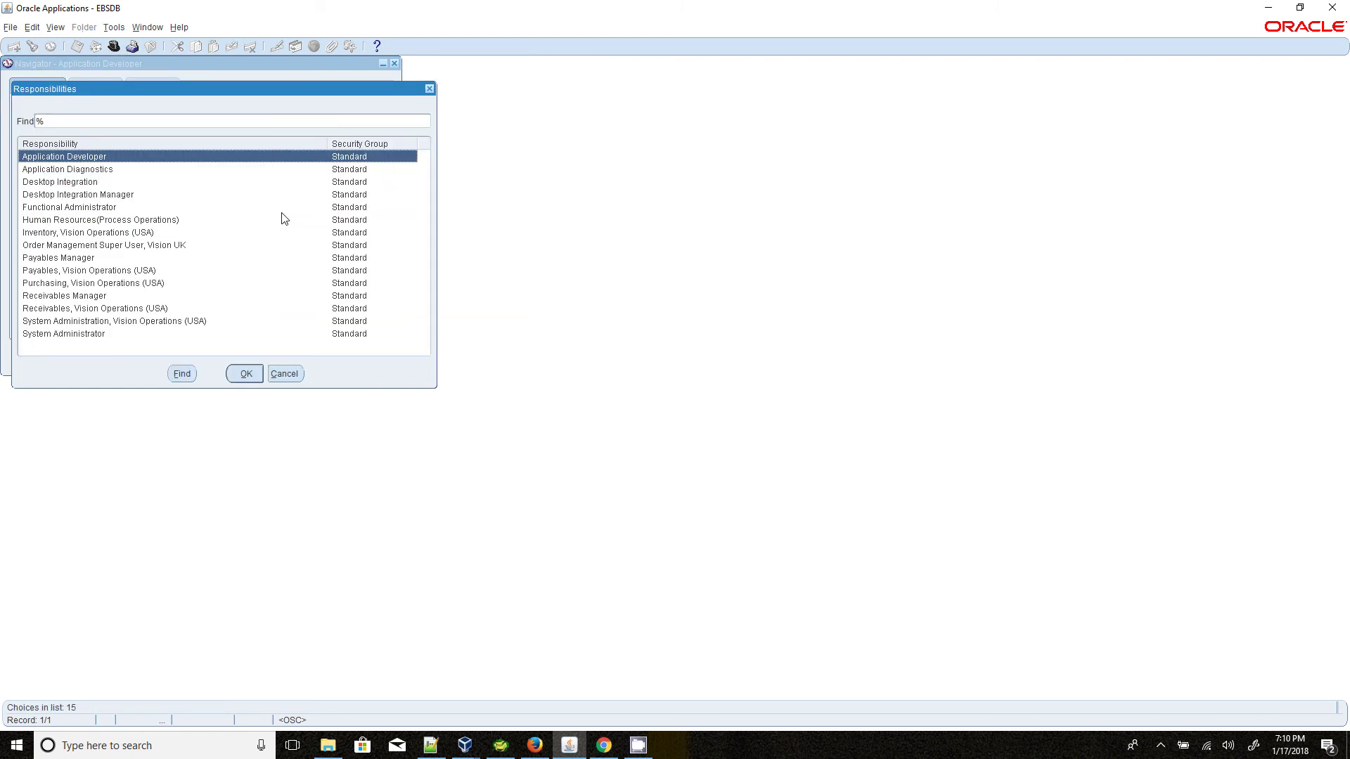
{"action": "double_click", "coordinate": [78, 270]}
Step: Start a new single request for the CDMAP_TEST program
{"action": "left_click", "coordinate": [55, 27]}
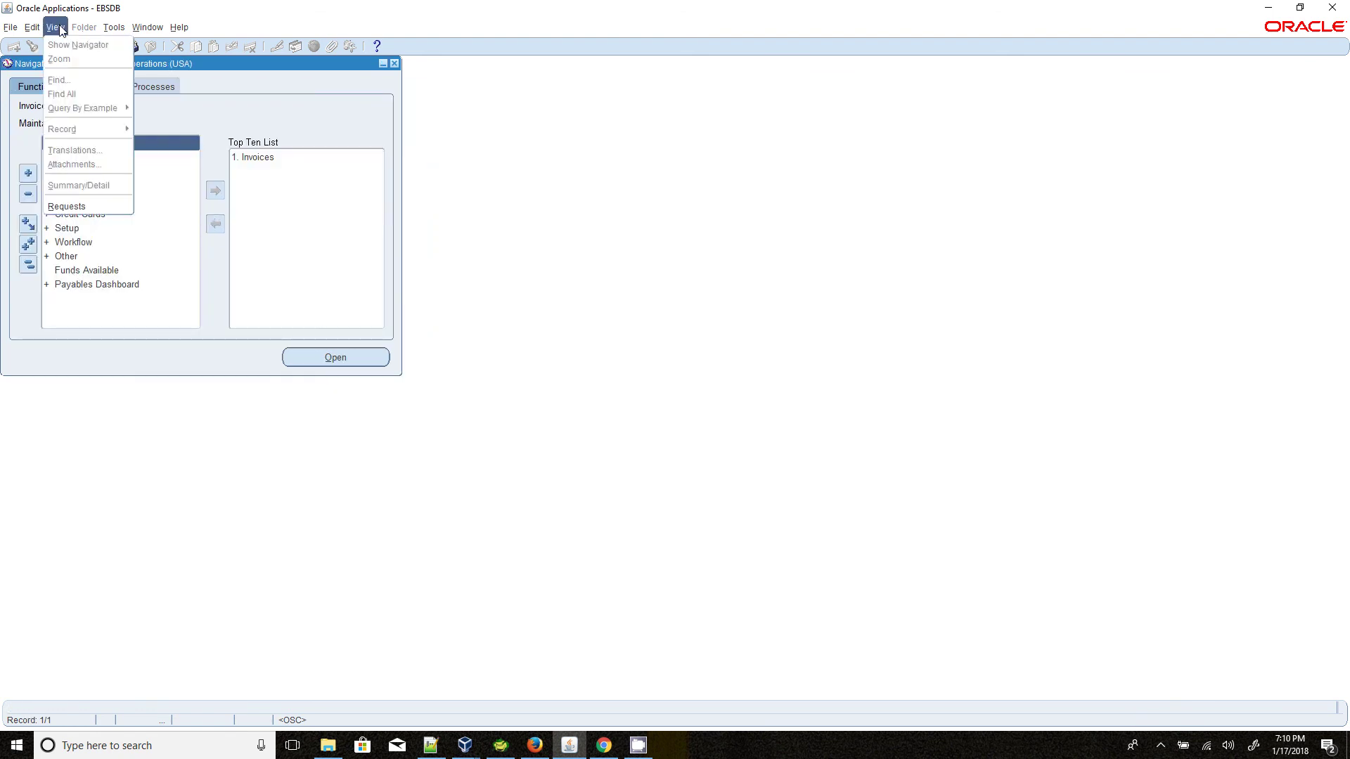
{"action": "left_click", "coordinate": [71, 203]}
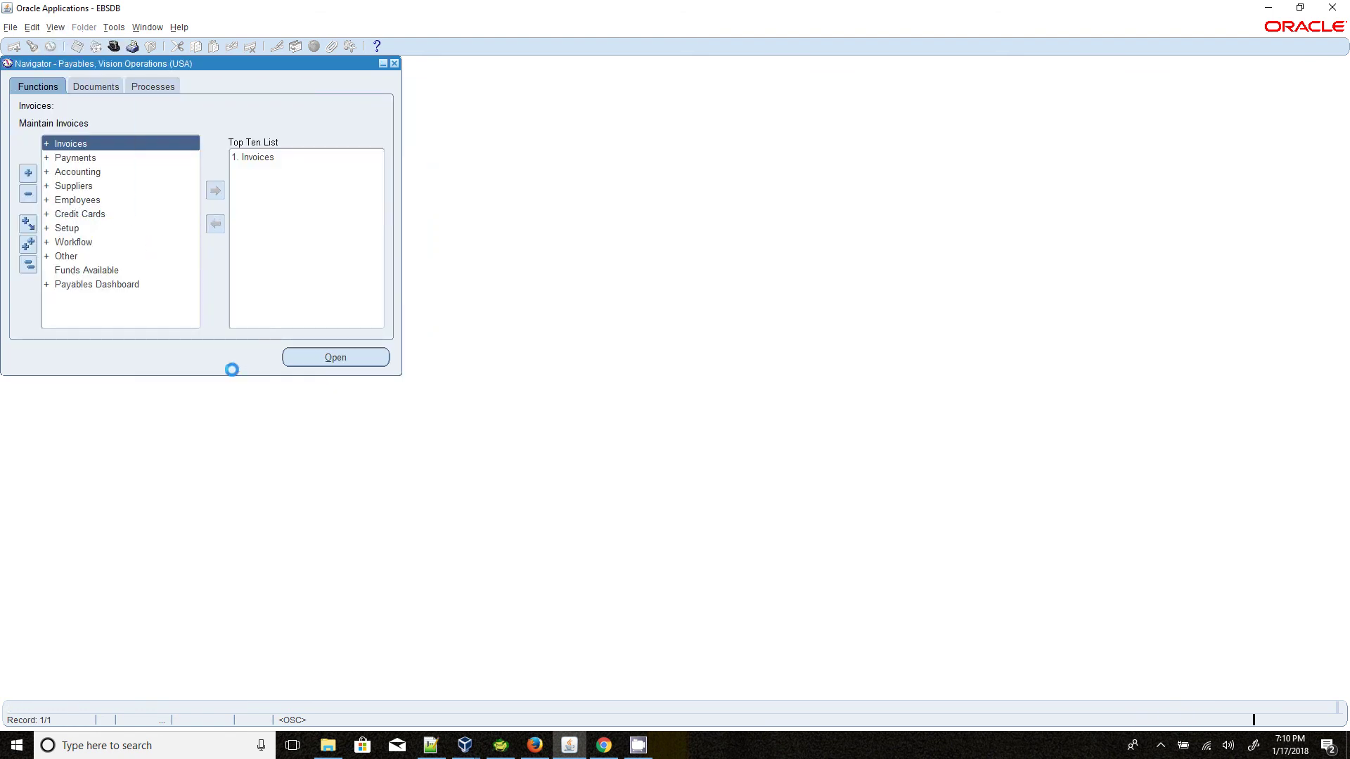
{"action": "left_click", "coordinate": [200, 370]}
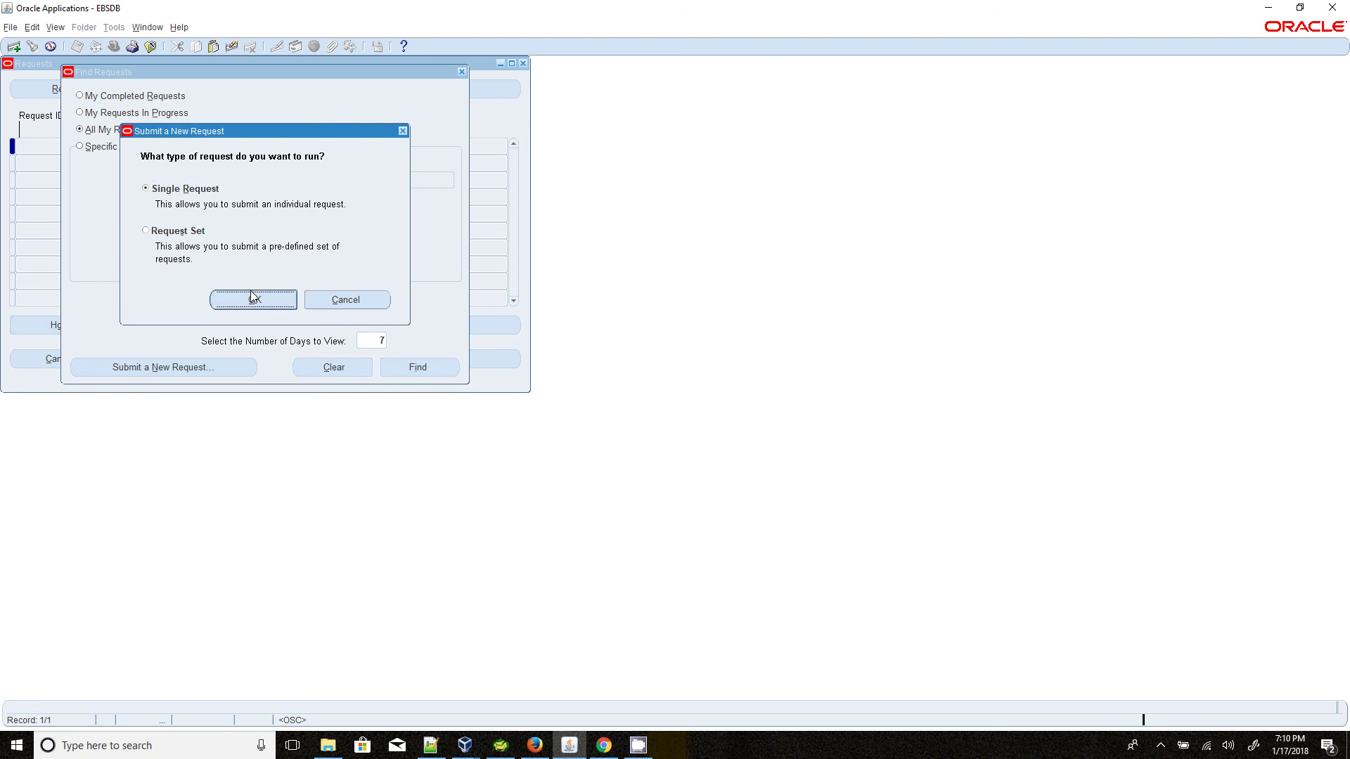
{"action": "left_click", "coordinate": [252, 298]}
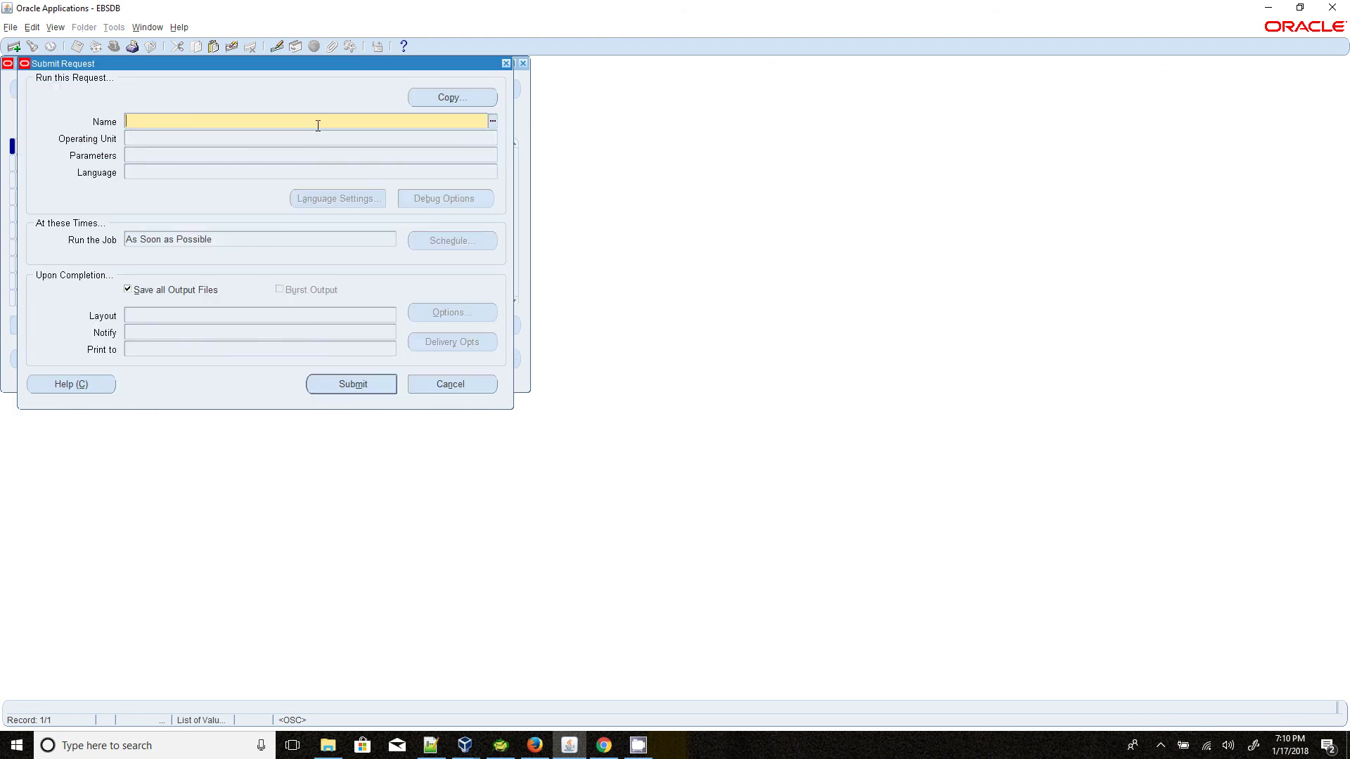
{"action": "type", "text": "CDM"}
{"action": "key", "text": "Tab"}
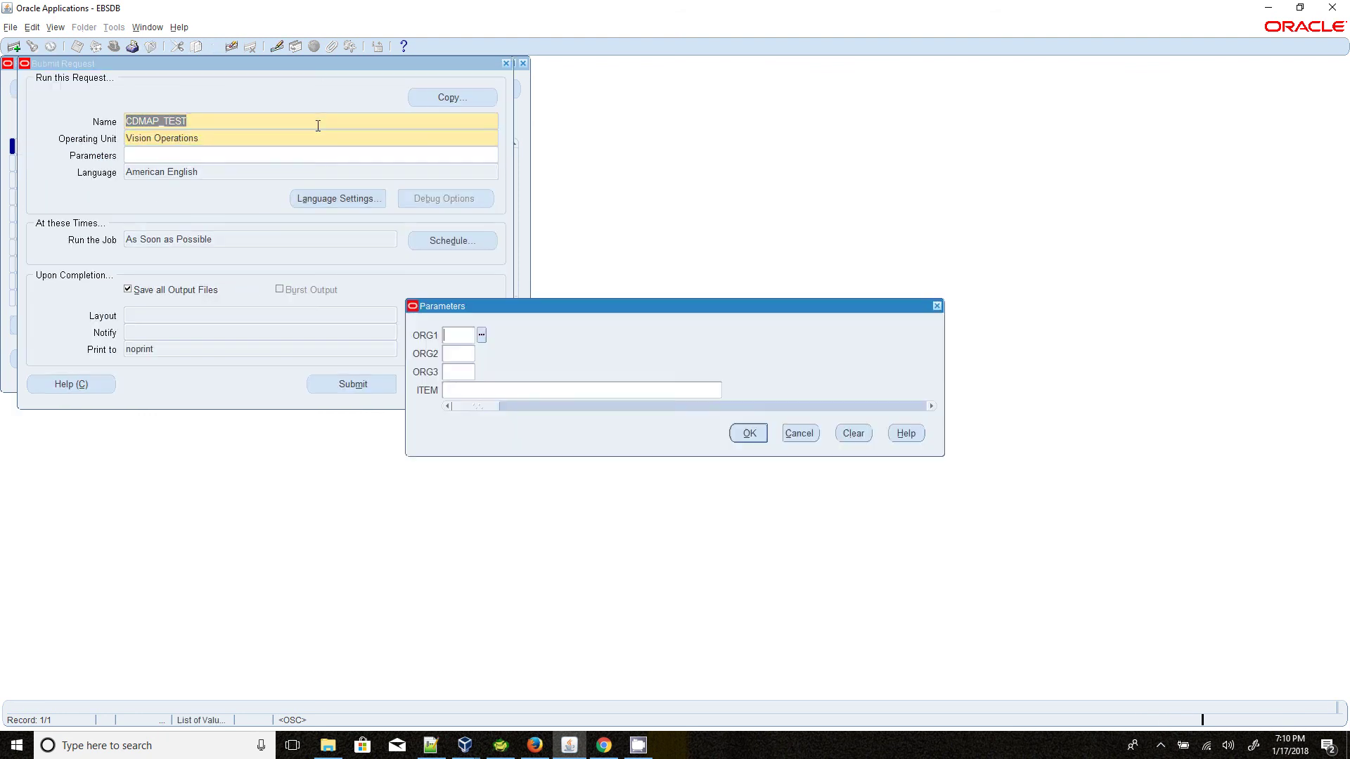
Step: Set ORG1 to BE1, ORG2 to CWH and ORG3 to VTH, and open the list of values for ITEM
{"action": "left_click", "coordinate": [484, 338]}
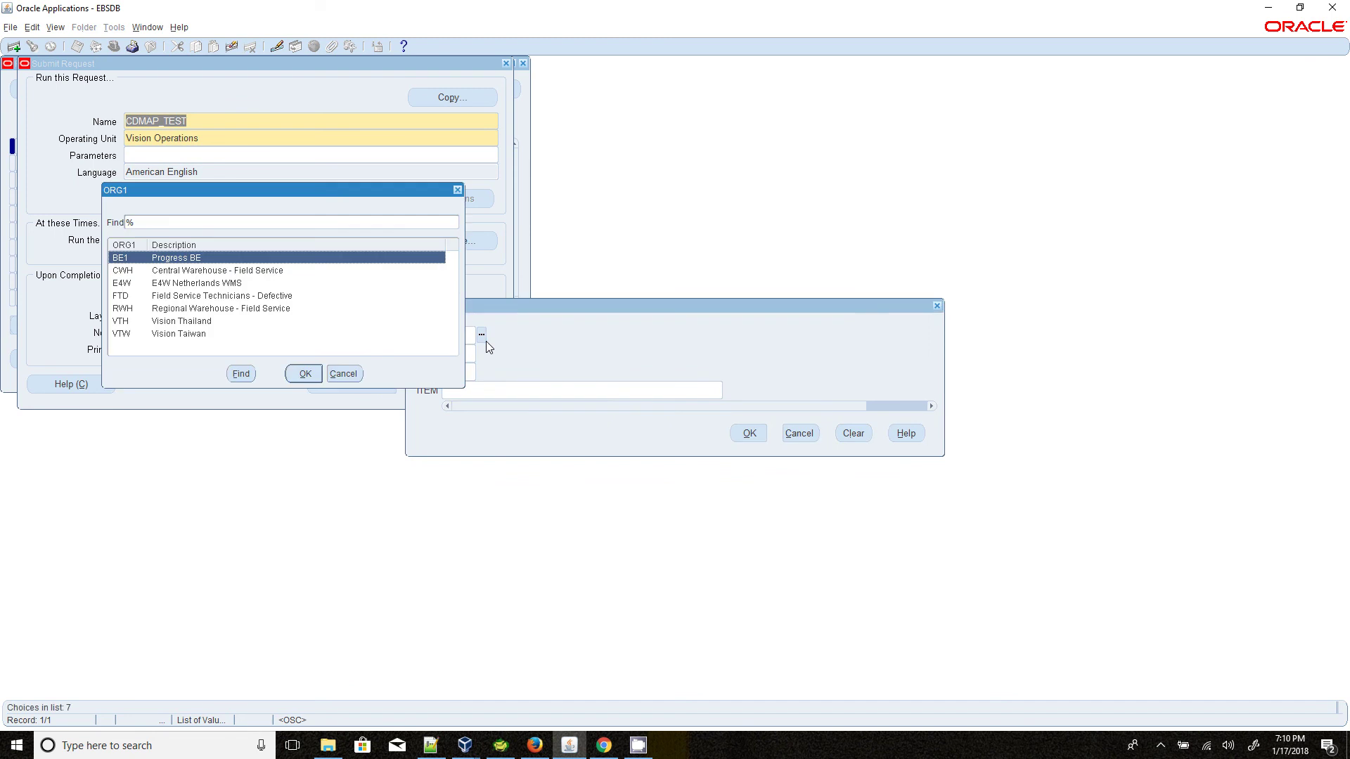
{"action": "left_click", "coordinate": [304, 374]}
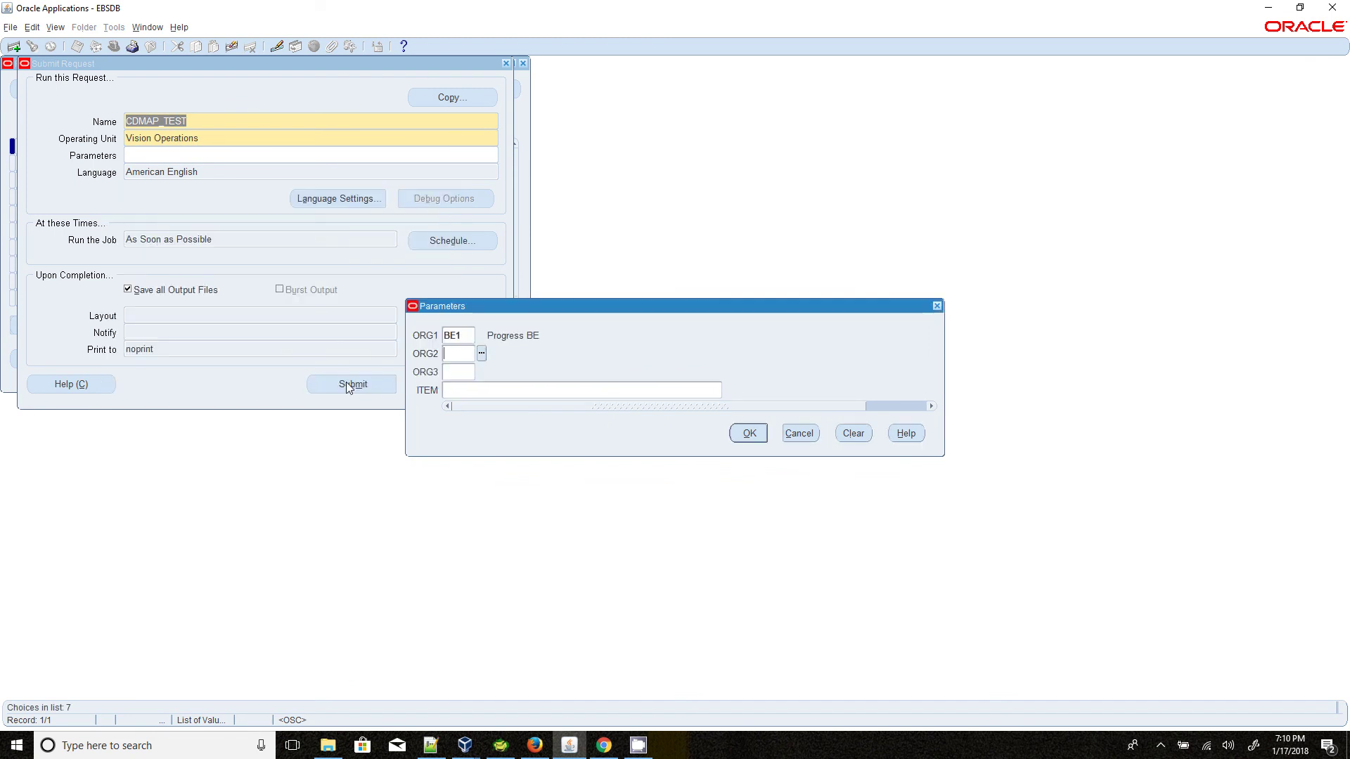
{"action": "left_click", "coordinate": [482, 353]}
{"action": "left_click", "coordinate": [179, 274]}
{"action": "left_click", "coordinate": [304, 374]}
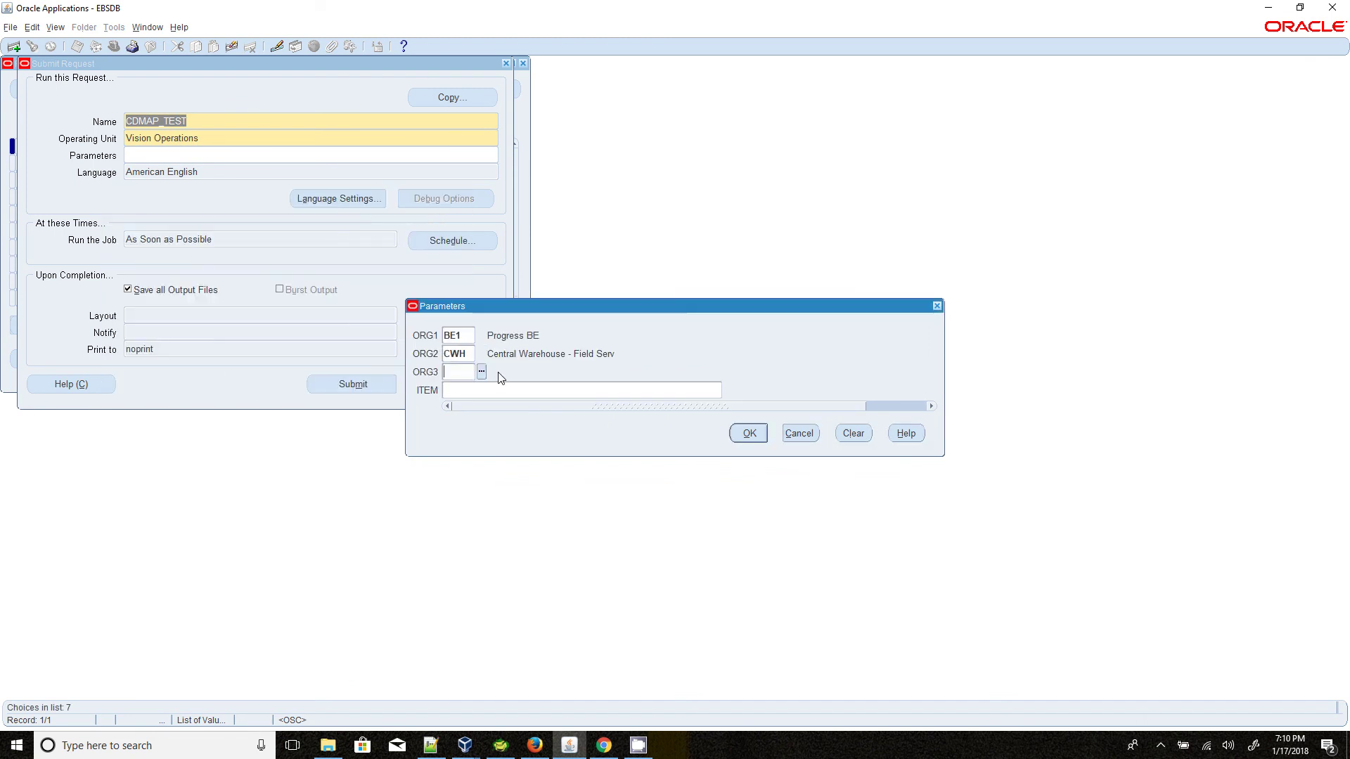
{"action": "left_click", "coordinate": [482, 372]}
{"action": "double_click", "coordinate": [191, 322]}
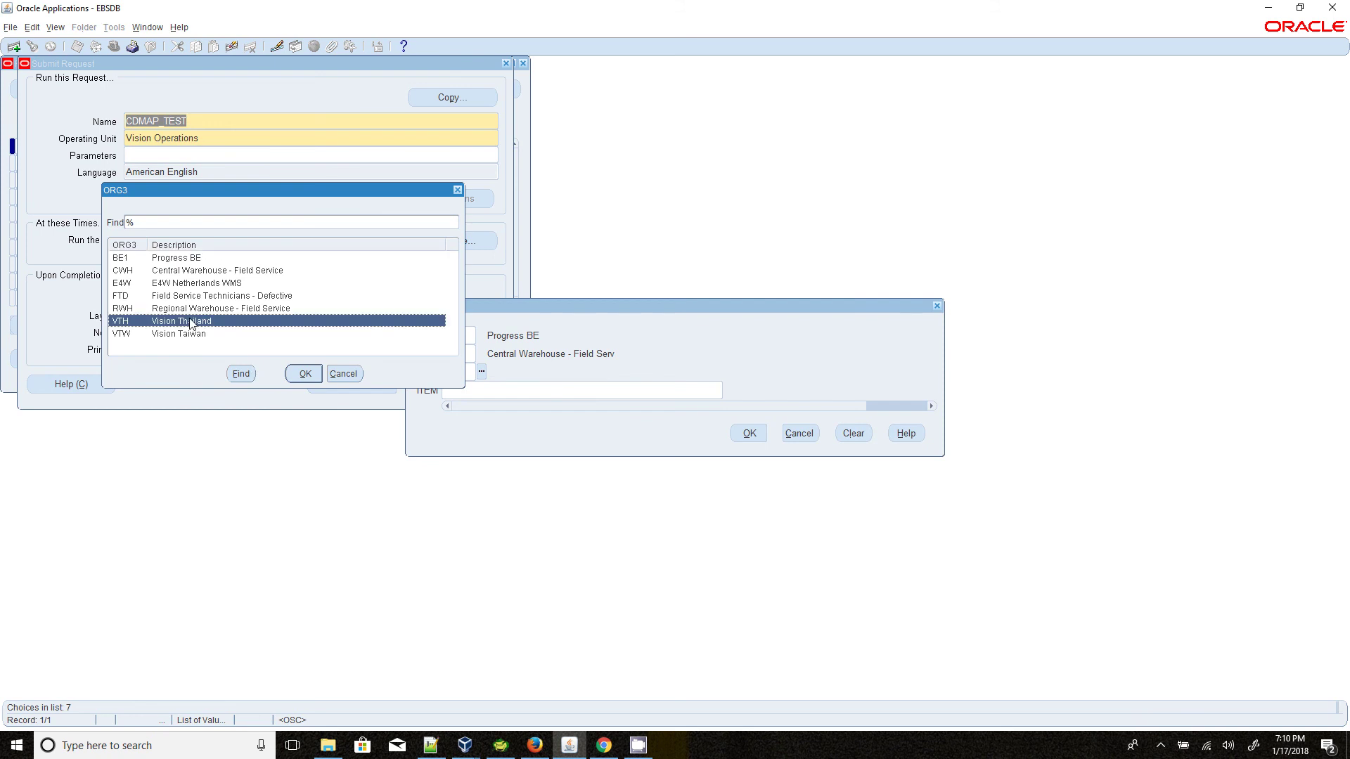
{"action": "left_click", "coordinate": [729, 390]}
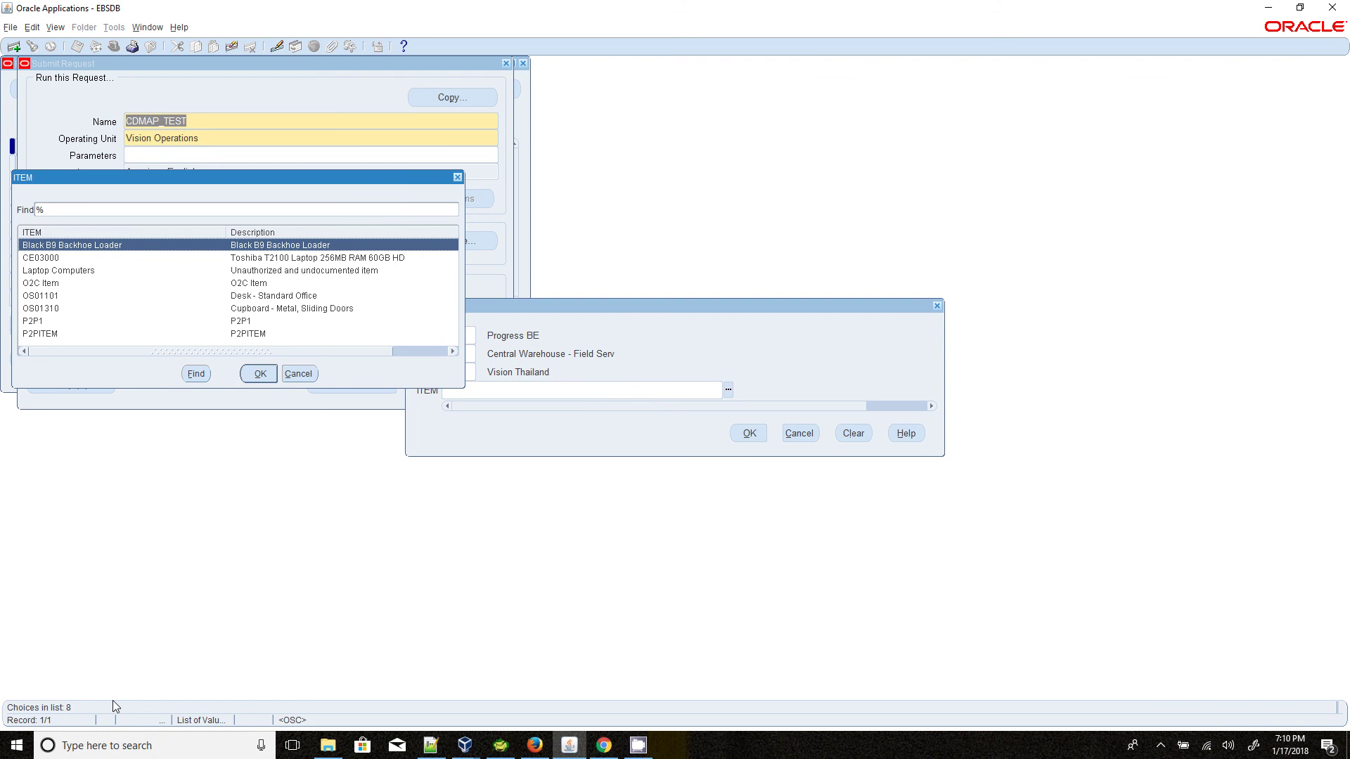
Step: In Toad, run the distinct SEGMENT1 query for organization codes VTH, BE1 and CWF to check the item list
{"action": "left_click", "coordinate": [500, 745]}
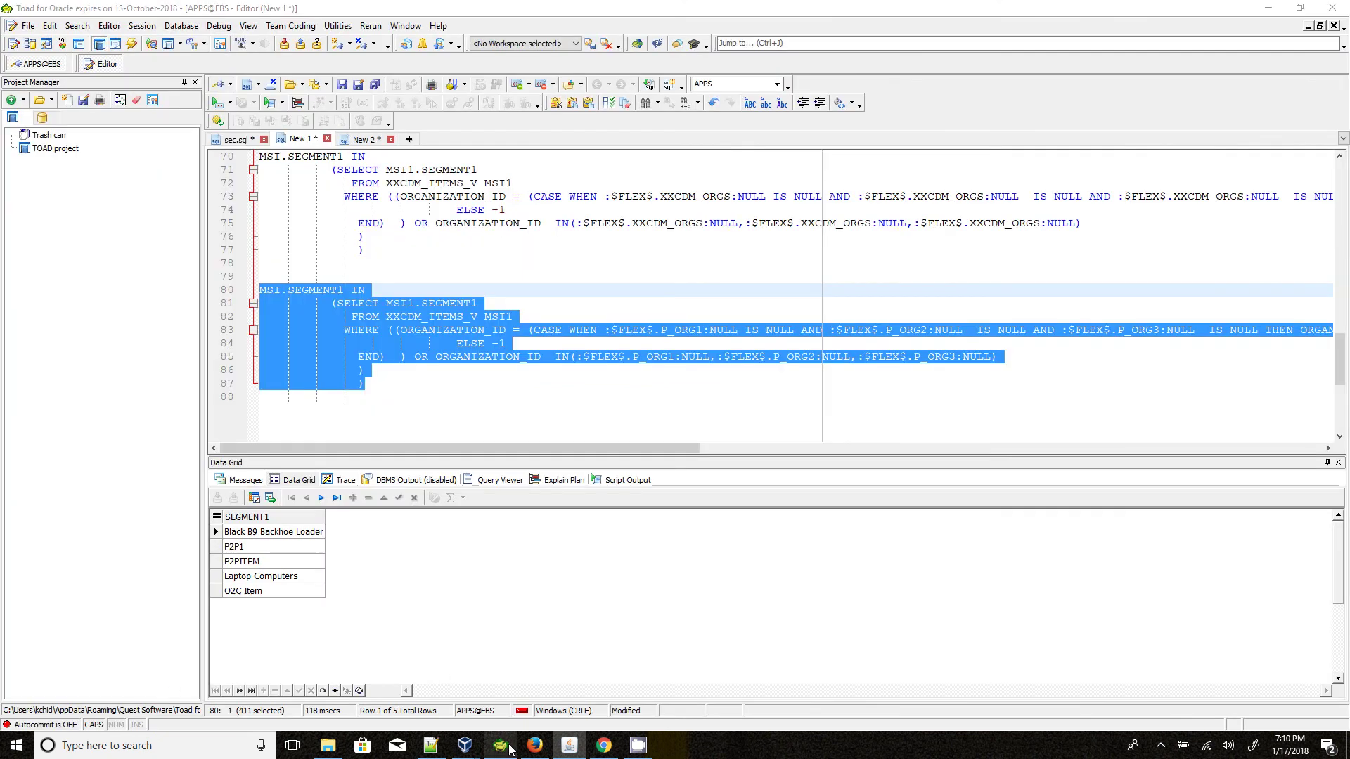
{"action": "scroll", "coordinate": [529, 253], "scroll_direction": "up", "scroll_amount": 14}
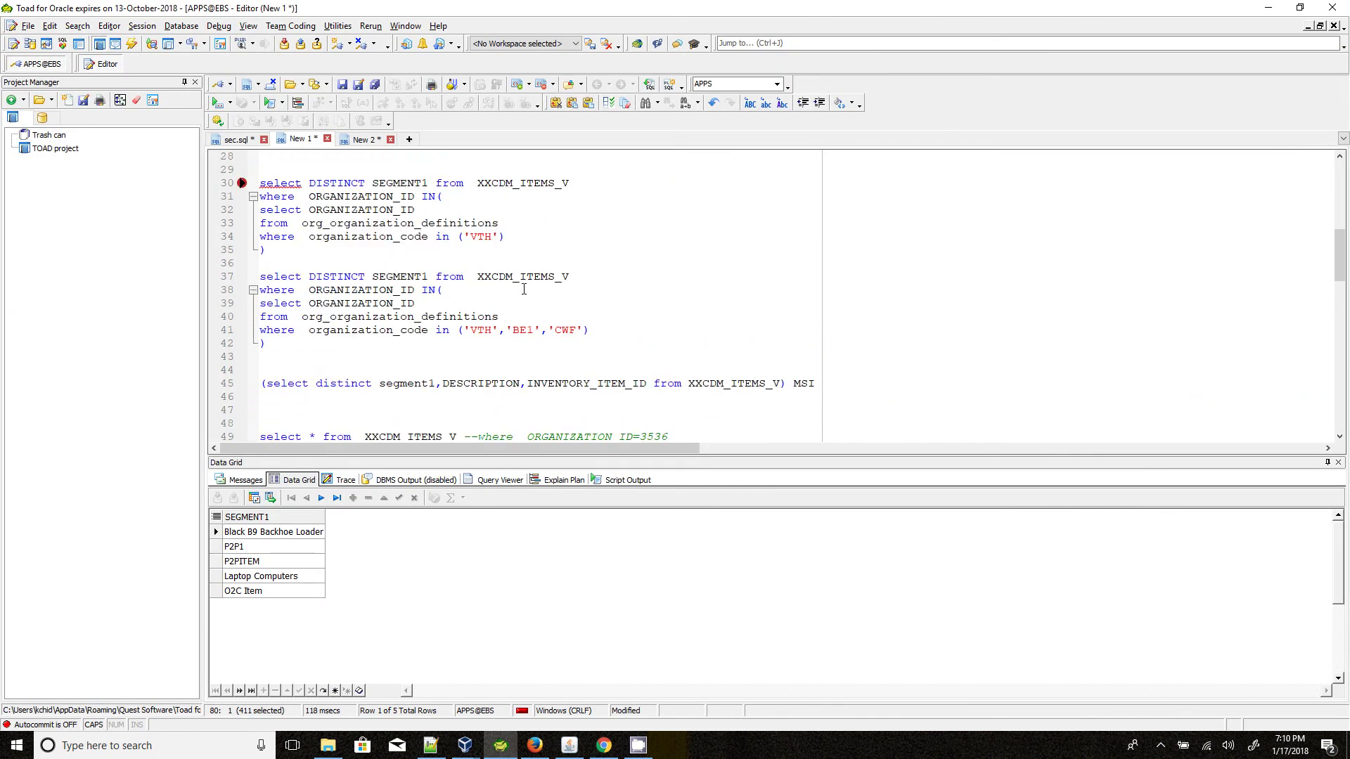
{"action": "left_click", "coordinate": [521, 294]}
{"action": "key", "text": "F9"}
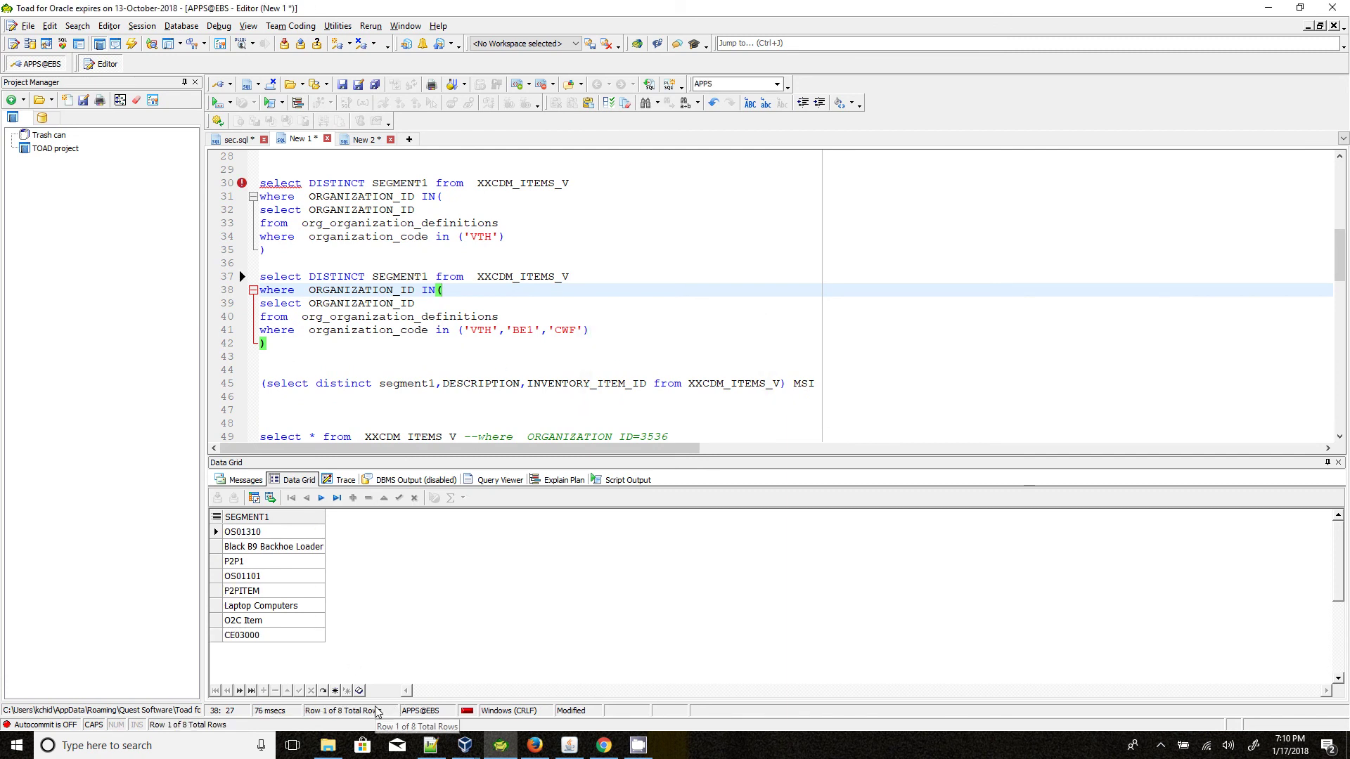
Step: Back in Oracle Applications, change ORG2 to RWH and reopen the list of values for ITEM
{"action": "left_click", "coordinate": [571, 746]}
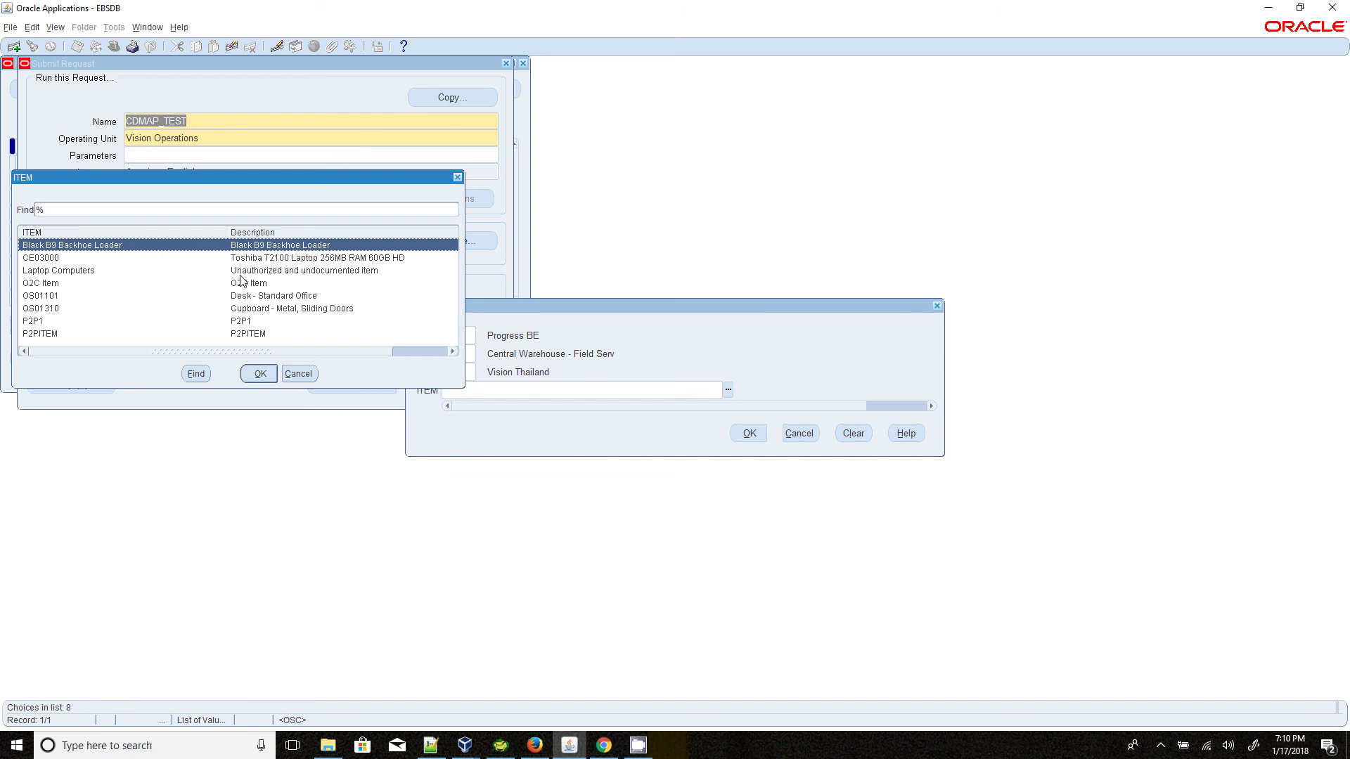
{"action": "left_click", "coordinate": [297, 374]}
{"action": "double_click", "coordinate": [461, 356]}
{"action": "left_click", "coordinate": [483, 355]}
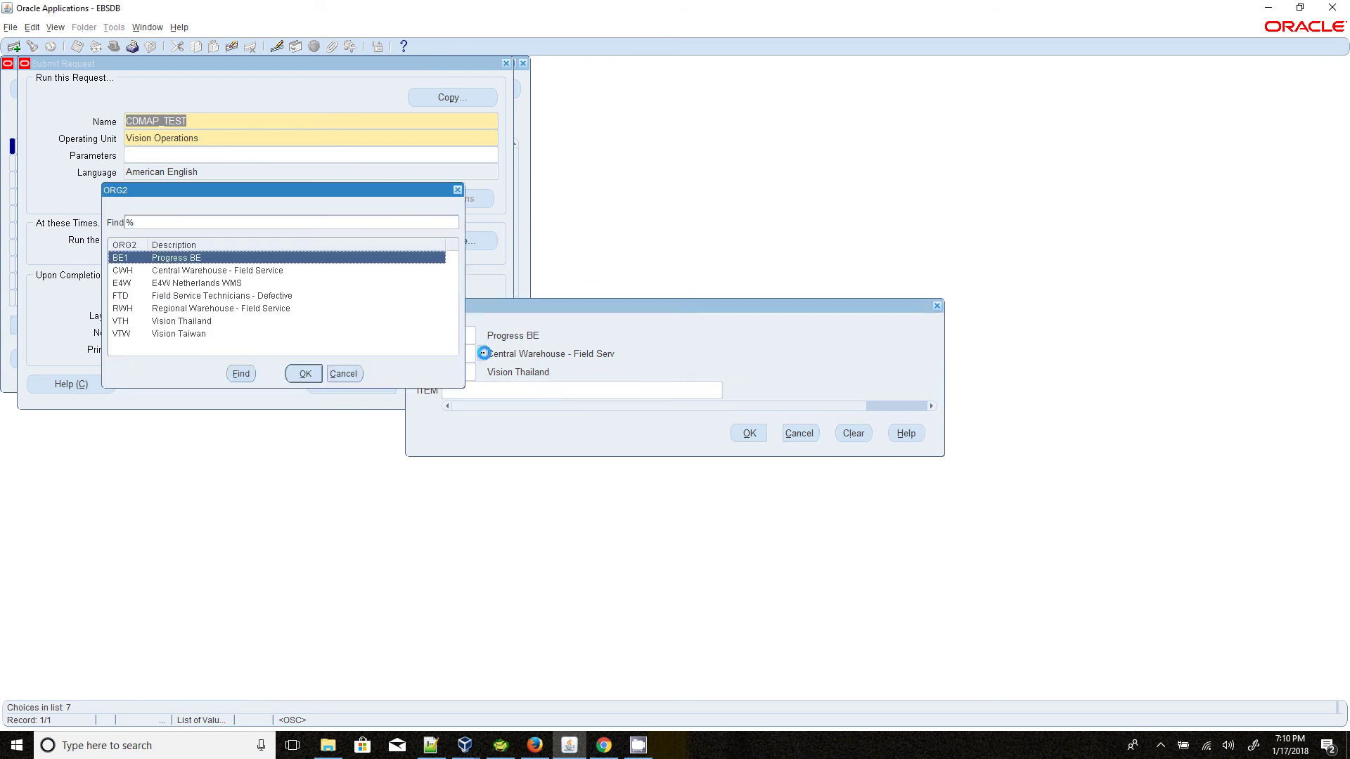
{"action": "left_click", "coordinate": [171, 313]}
{"action": "double_click", "coordinate": [169, 310]}
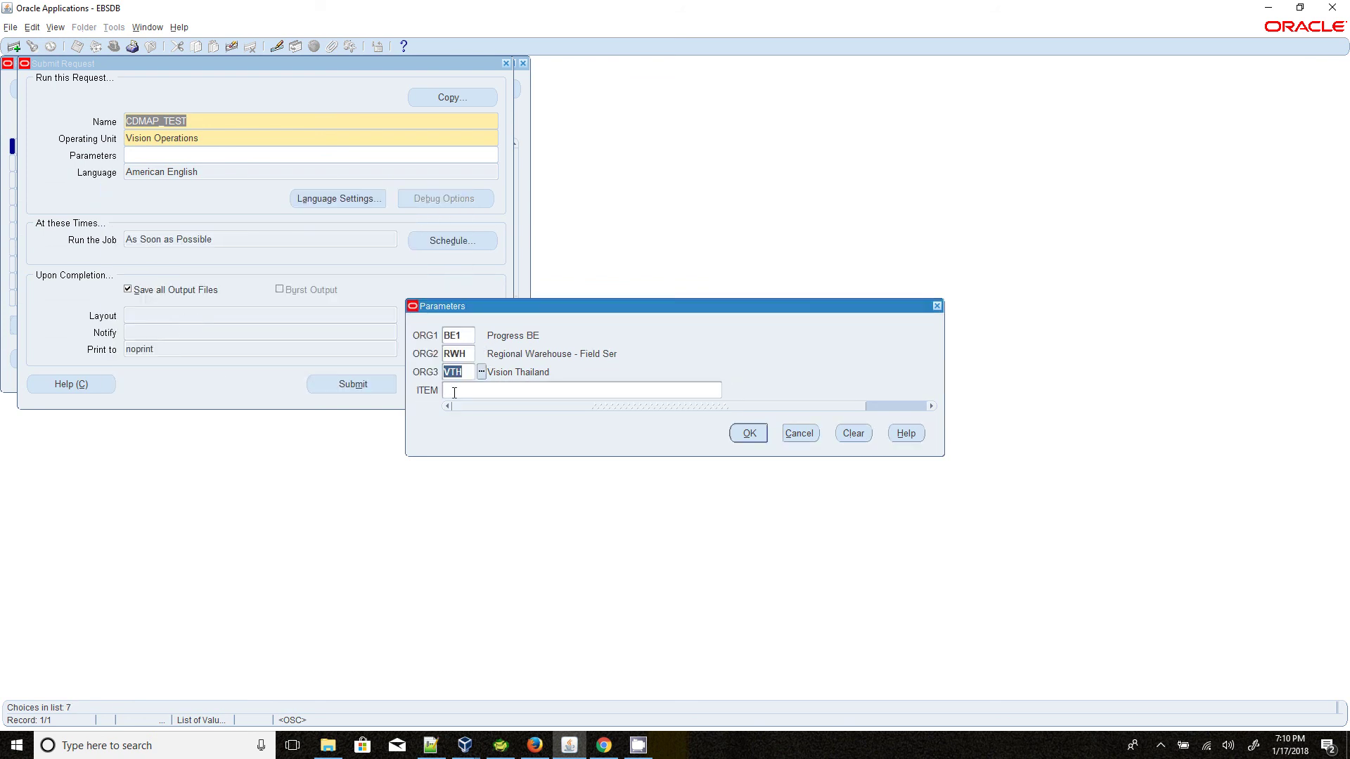
{"action": "left_click", "coordinate": [467, 374]}
{"action": "left_click", "coordinate": [572, 389]}
{"action": "left_click", "coordinate": [728, 390]}
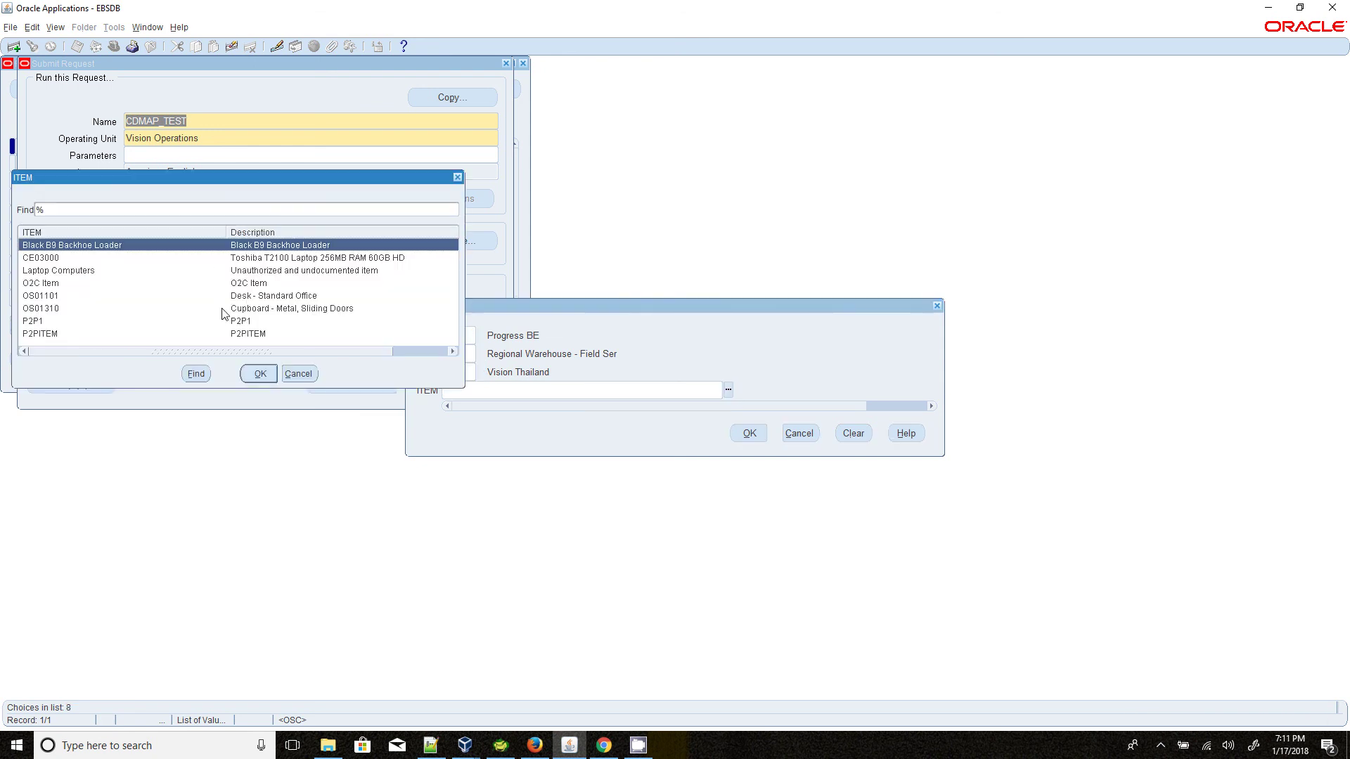
Step: Close the item list, set ORG2 to VTH and display the ITEM values again
{"action": "left_click", "coordinate": [310, 374]}
{"action": "left_click", "coordinate": [469, 355]}
{"action": "type", "text": "VTH"}
{"action": "key", "text": "Tab"}
{"action": "left_click", "coordinate": [665, 387]}
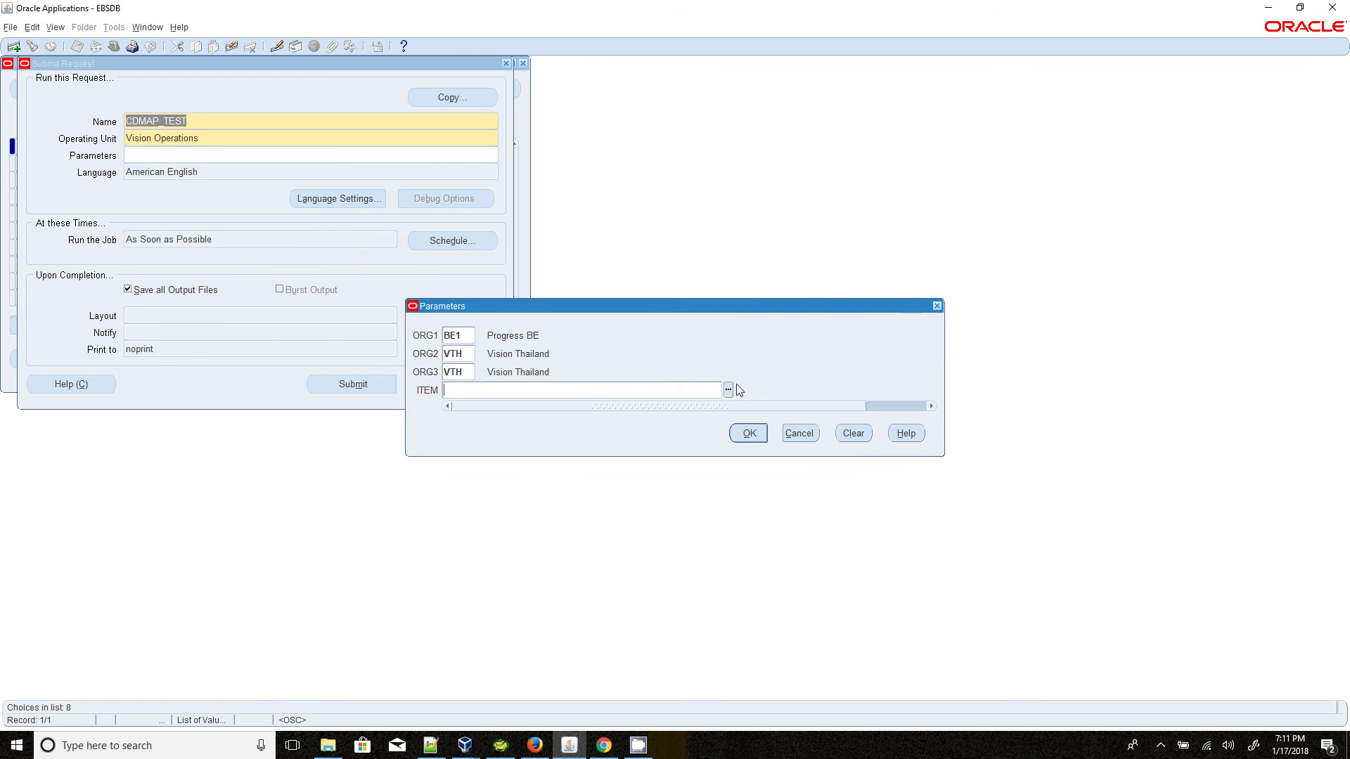
{"action": "left_click", "coordinate": [728, 389]}
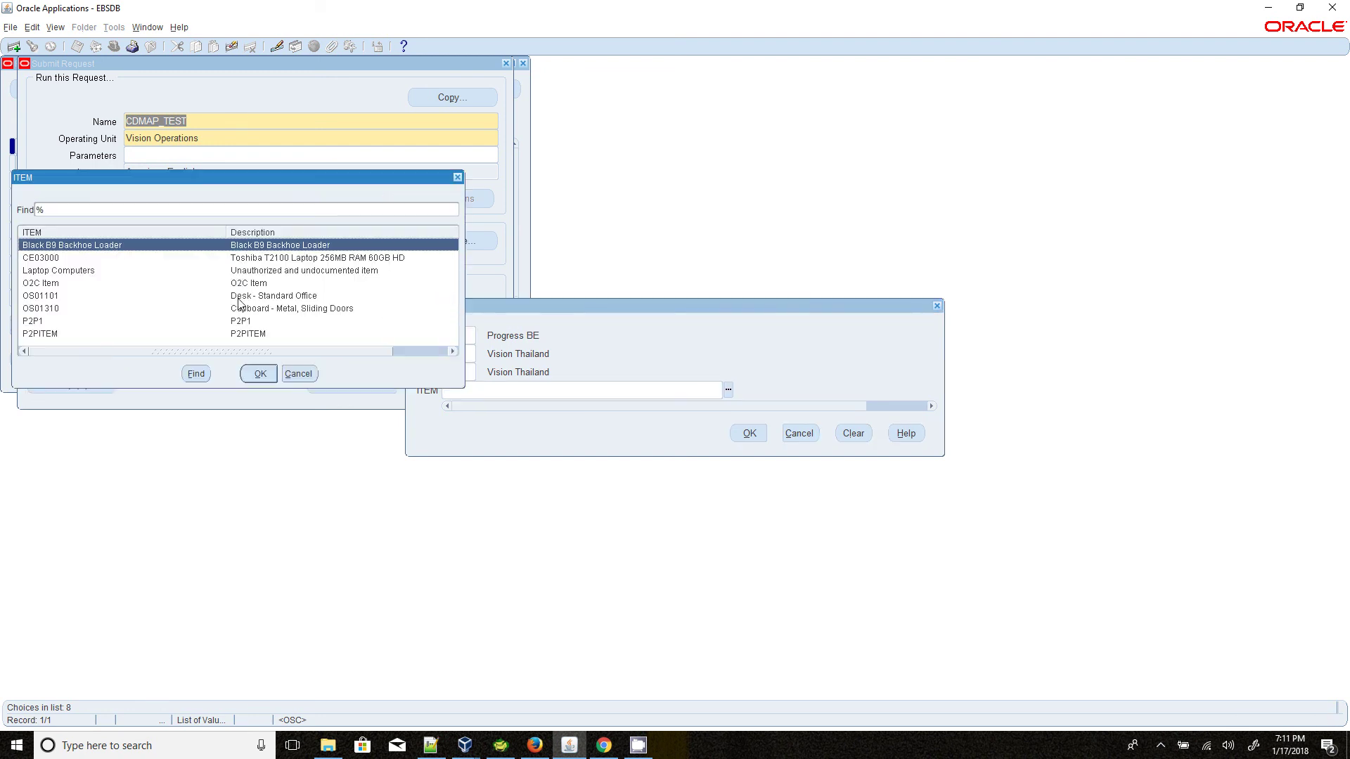
Step: In Toad, replace CWF with VTH in the second query's organization code list and run the query
{"action": "left_click", "coordinate": [500, 745]}
{"action": "left_click", "coordinate": [455, 353]}
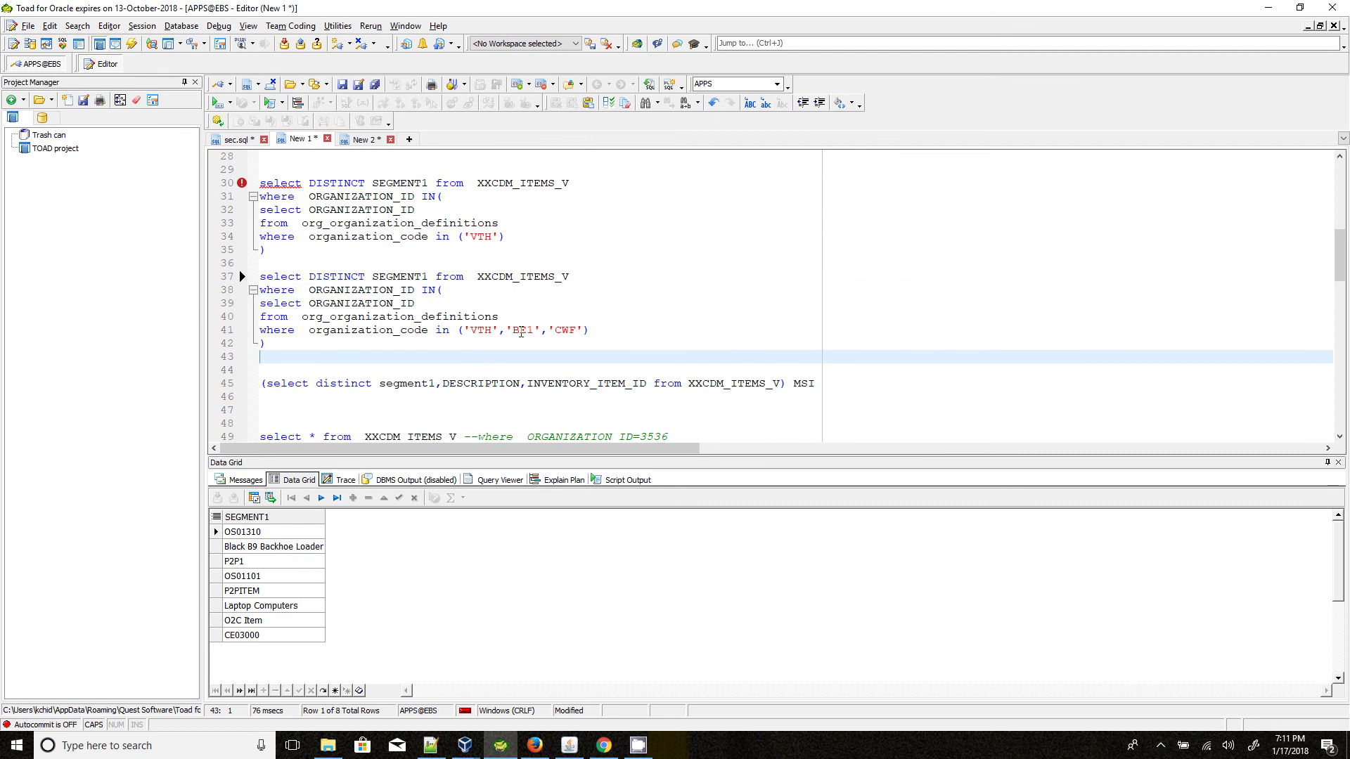
{"action": "double_click", "coordinate": [568, 331]}
{"action": "type", "text": "VTH"}
{"action": "key", "text": "ctrl+Return"}
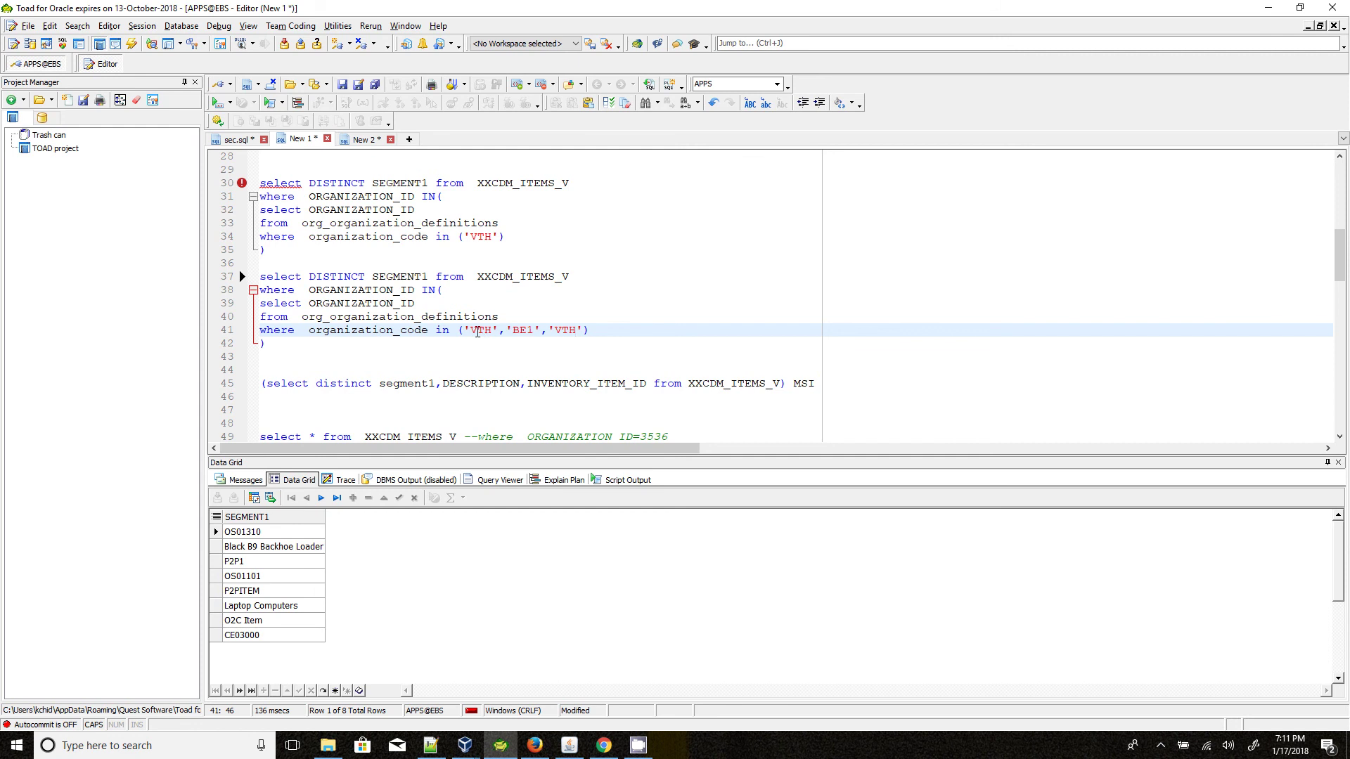
Step: In Oracle Applications, clear ORG2 and ORG3, keeping only BE1 in ORG1, and open the list of values for ITEM
{"action": "left_click", "coordinate": [569, 745]}
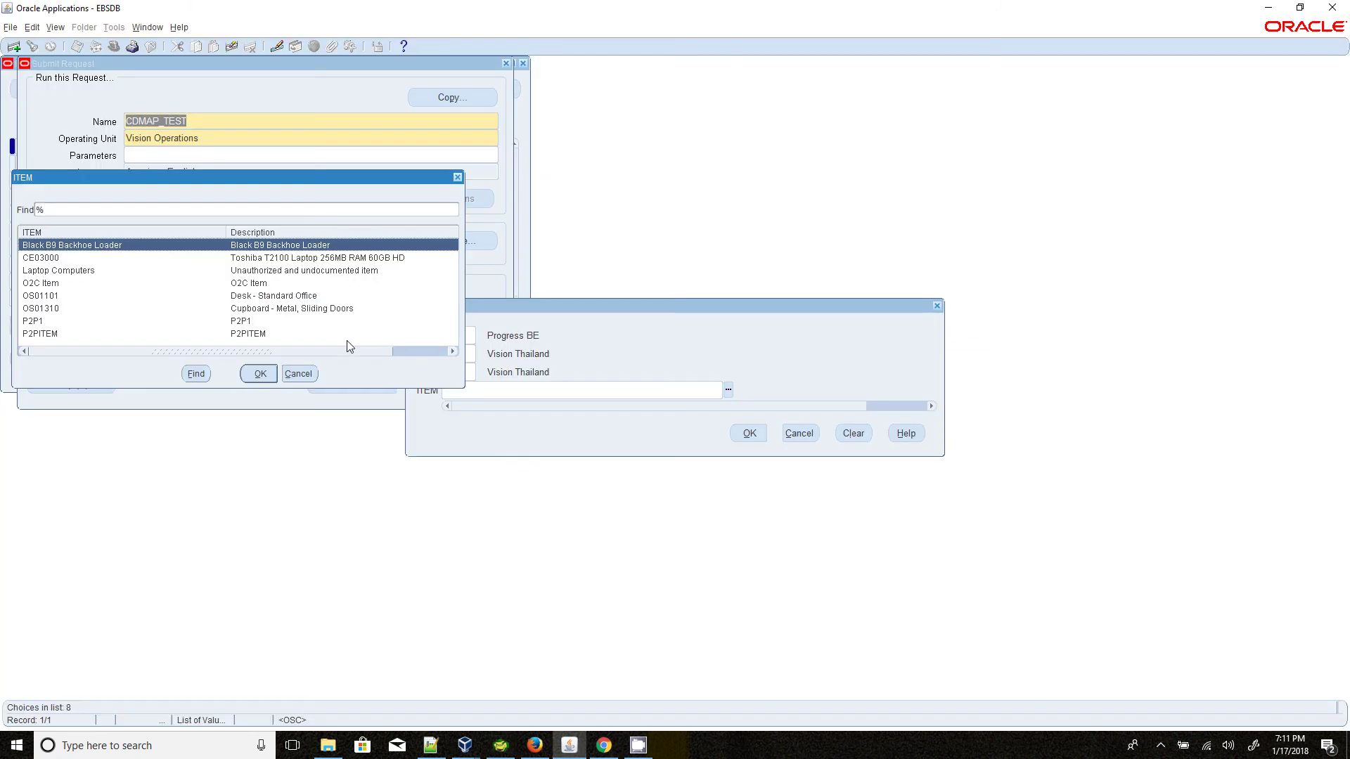
{"action": "left_click", "coordinate": [301, 373]}
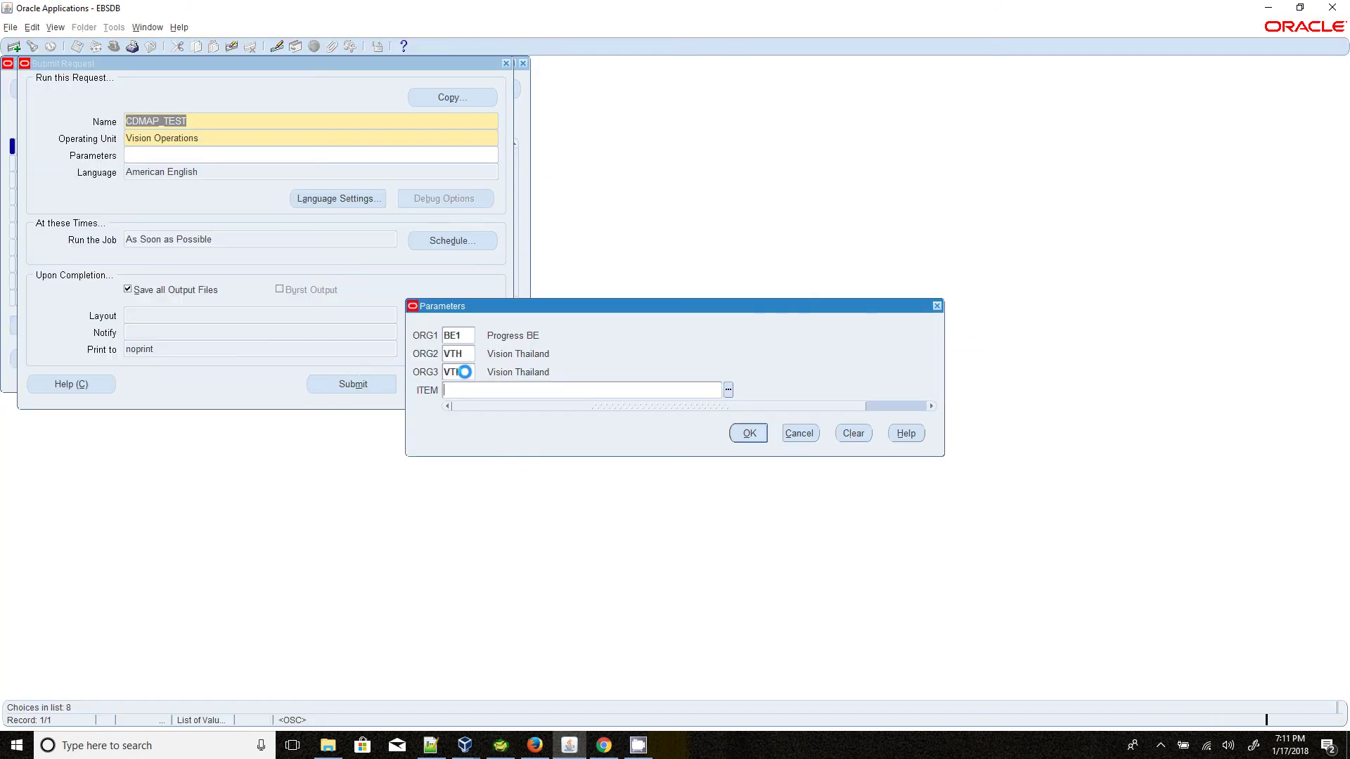
{"action": "left_click", "coordinate": [462, 355]}
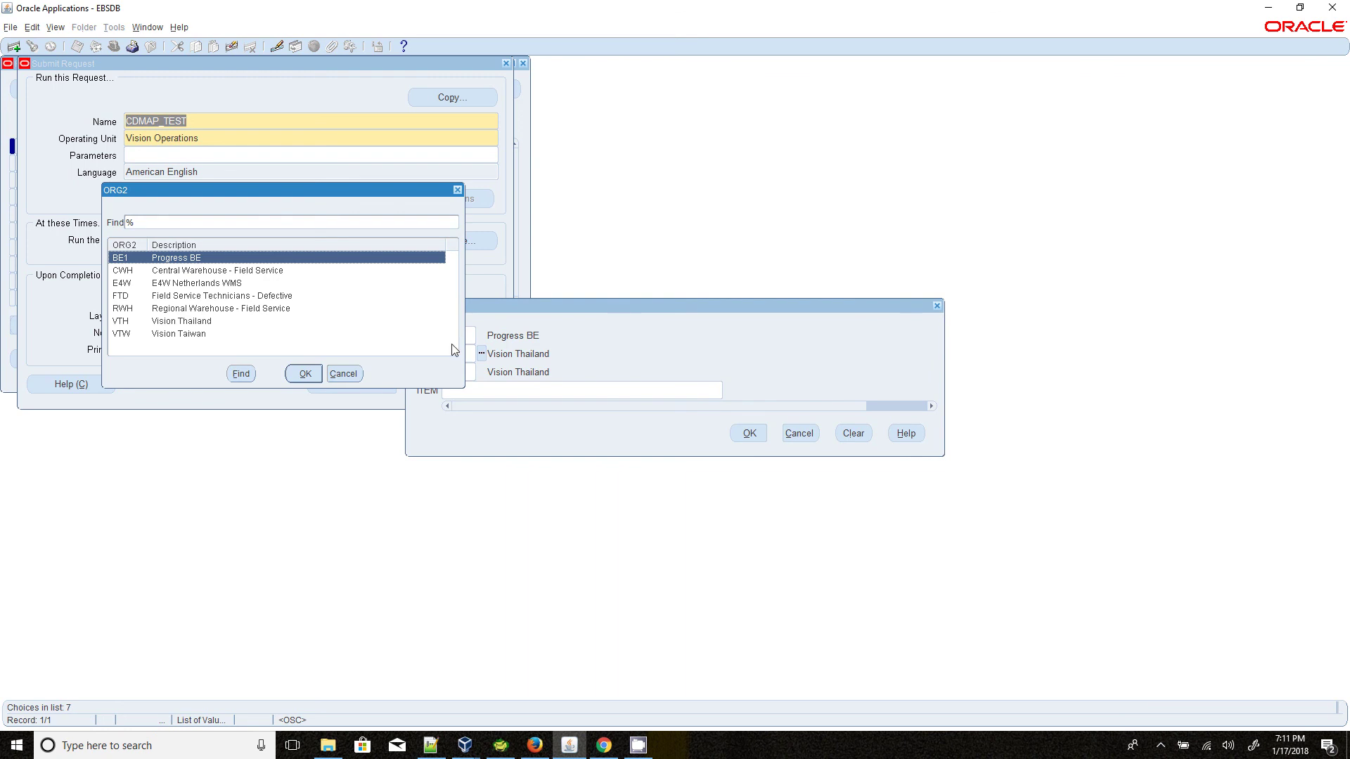
{"action": "left_click", "coordinate": [352, 385]}
{"action": "key", "text": "BackSpace"}
{"action": "left_click", "coordinate": [467, 372]}
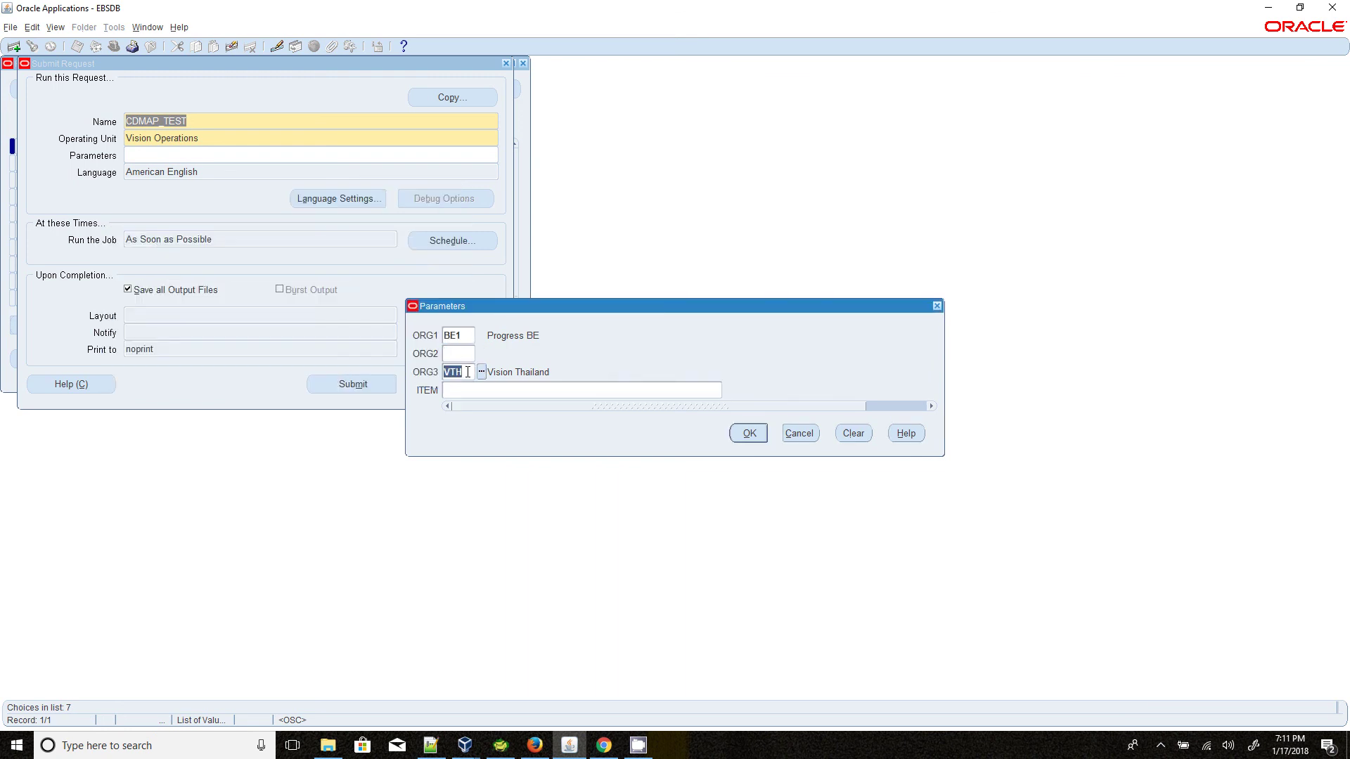
{"action": "key", "text": "BackSpace"}
{"action": "left_click", "coordinate": [485, 386]}
{"action": "left_click", "coordinate": [729, 389]}
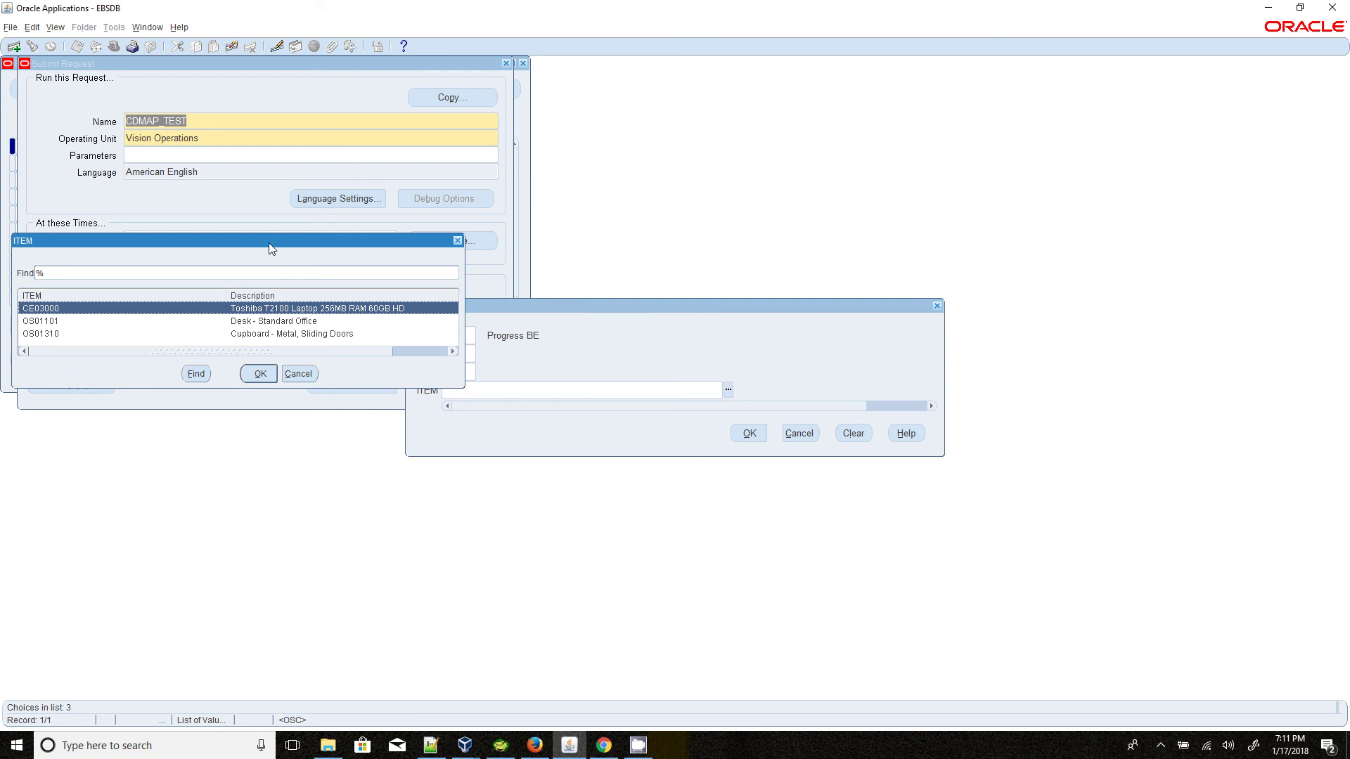
Step: Switch to Toad, change both VTH codes to VTH1 in the second query's organization code list, and run the query
{"action": "left_click_drag", "start_coordinate": [270, 246], "coordinate": [879, 237]}
{"action": "left_click", "coordinate": [500, 745]}
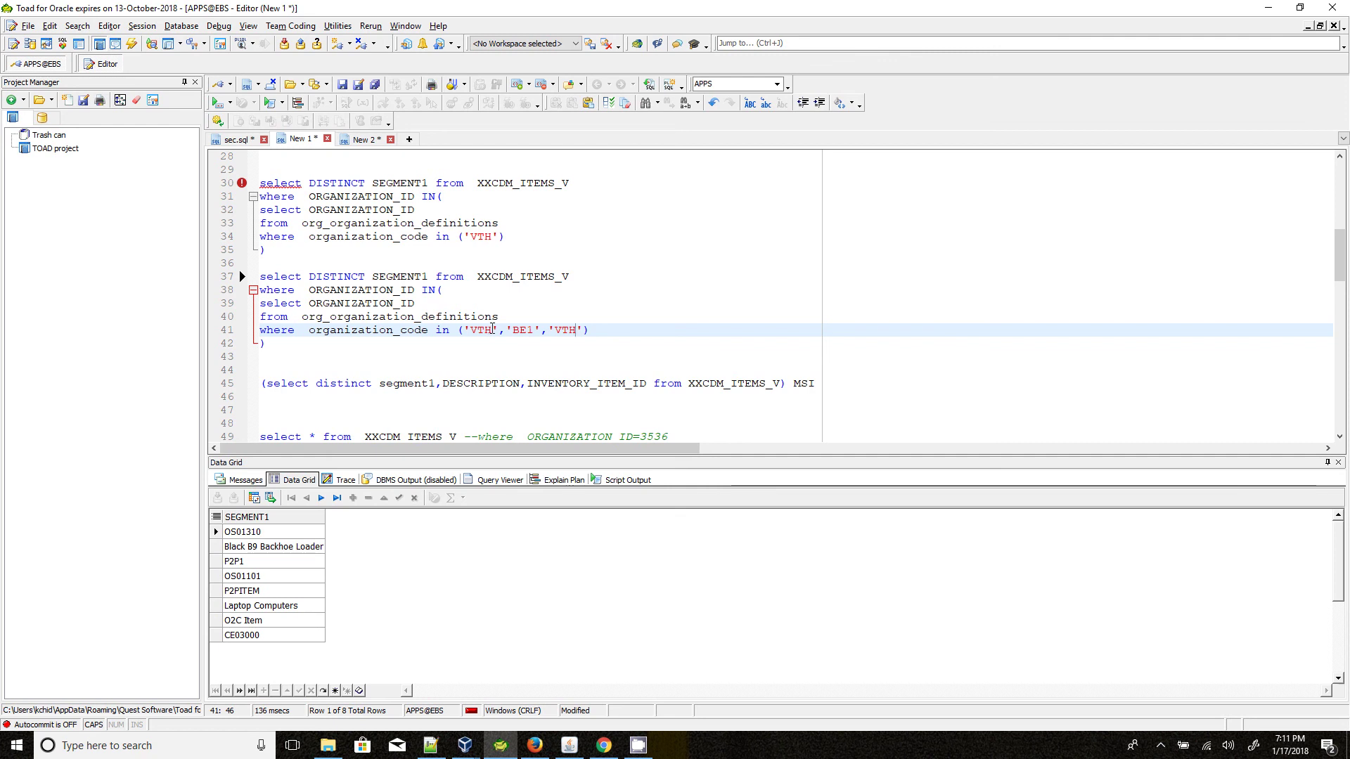
{"action": "type", "text": "1"}
{"action": "left_click", "coordinate": [584, 329]}
{"action": "type", "text": "1"}
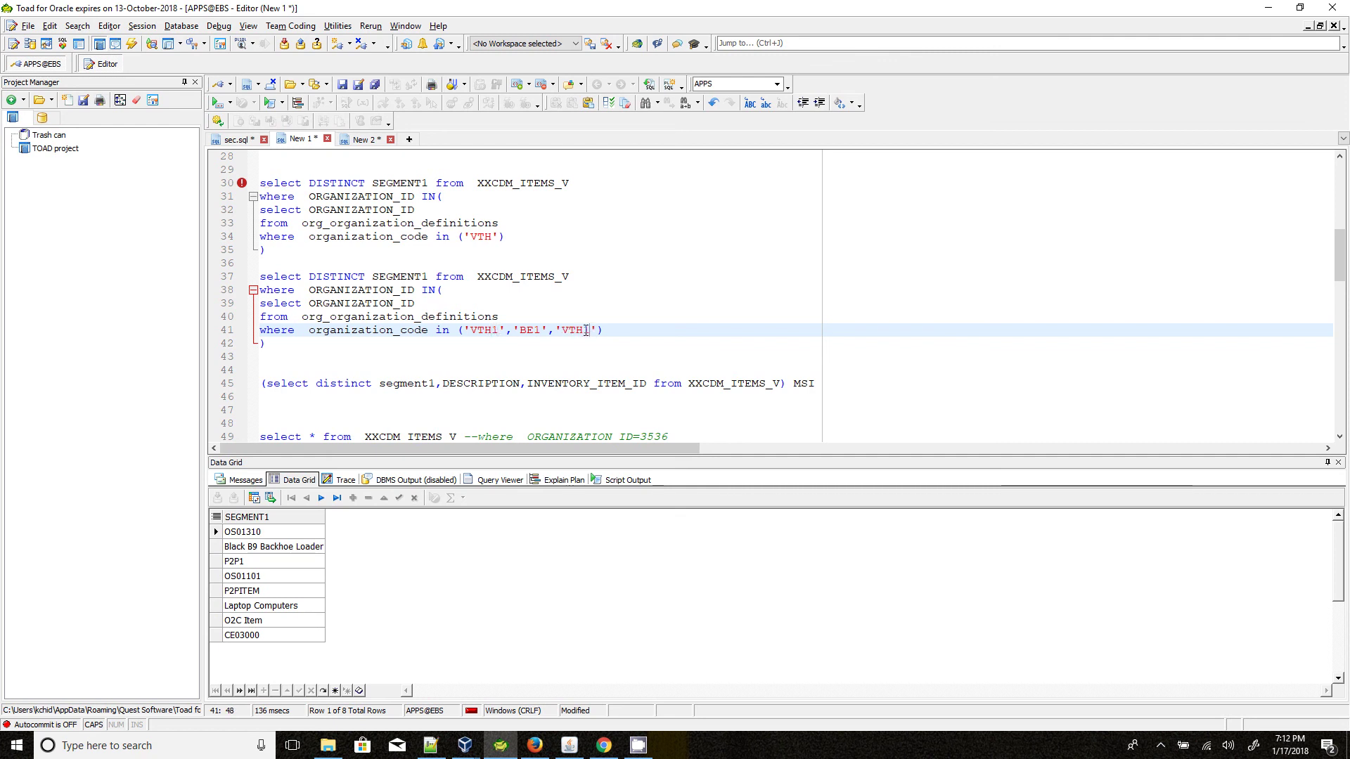
{"action": "key", "text": "F9"}
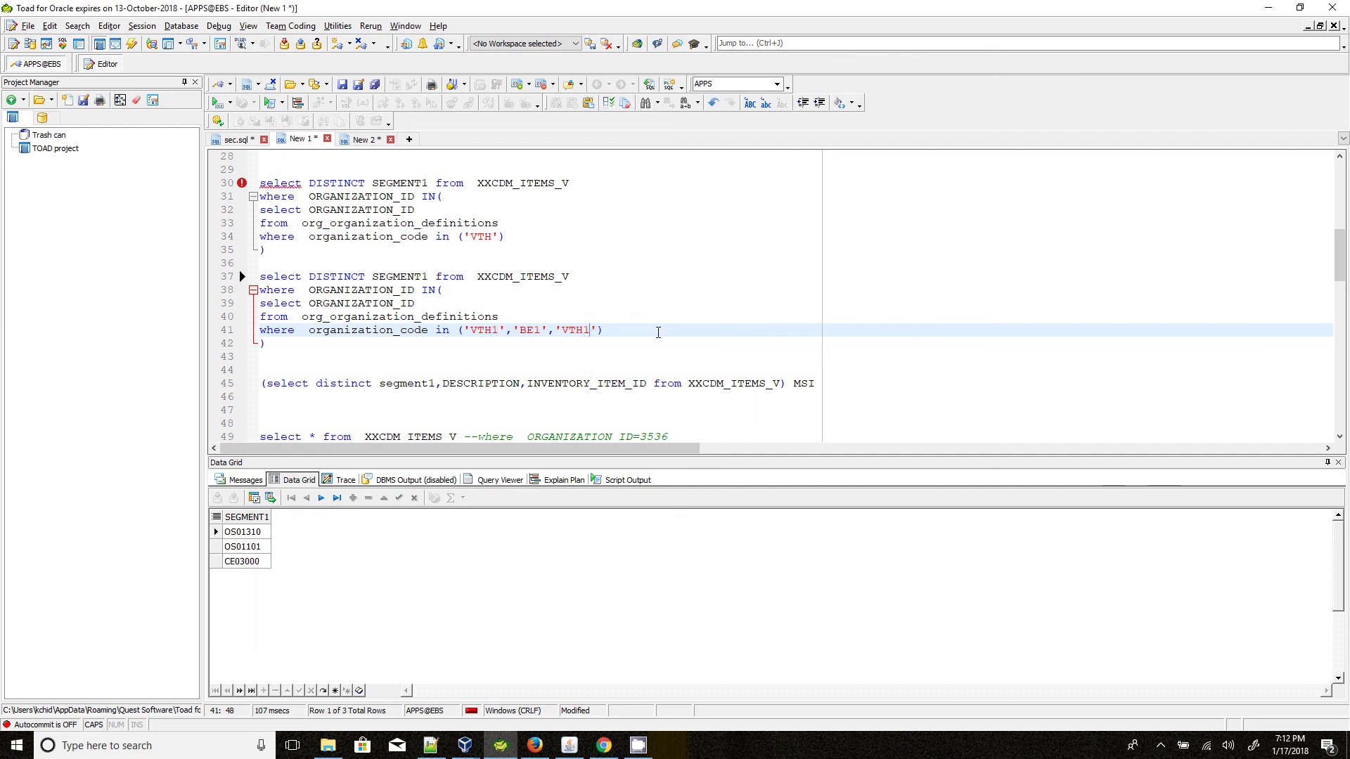
Step: Back in Oracle Applications, close the item list, clear ORG1 and try to open the ITEM values with all three organizations empty
{"action": "left_click", "coordinate": [570, 743]}
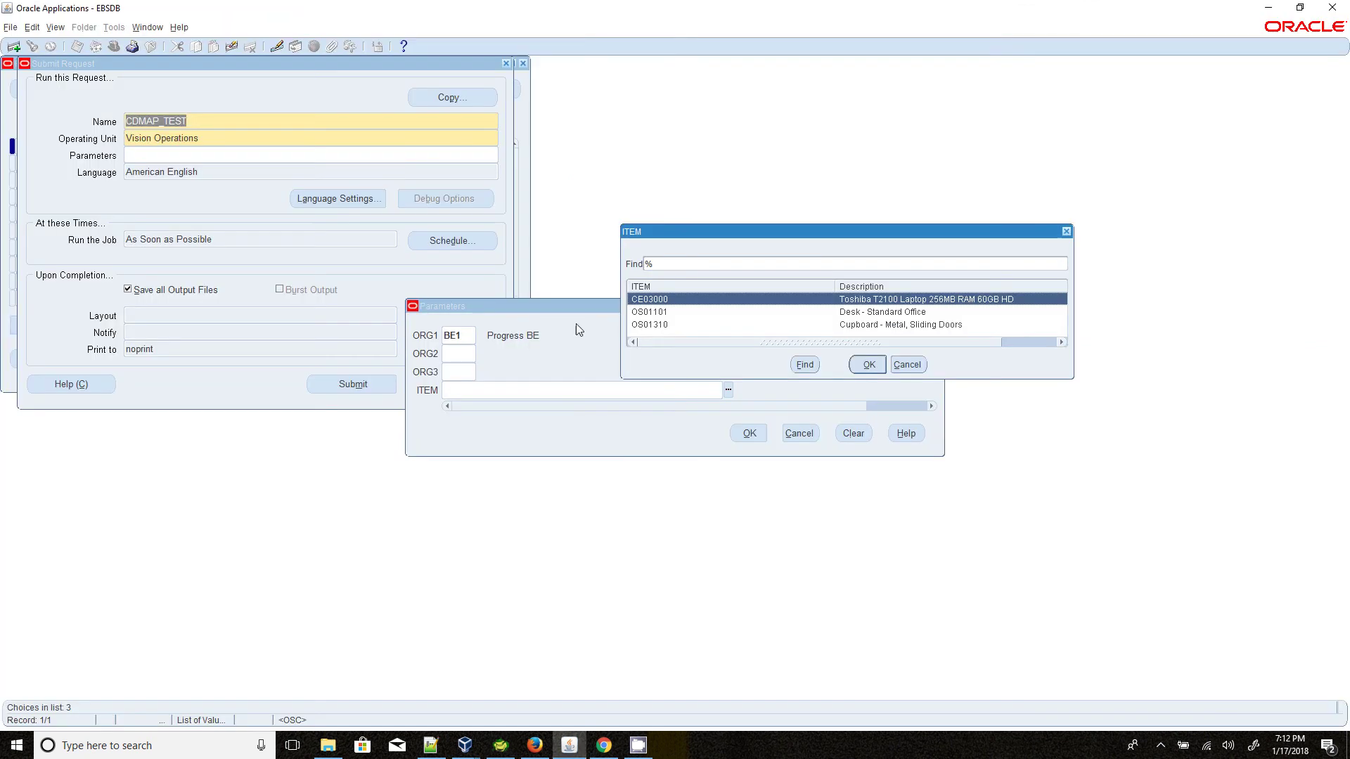
{"action": "left_click", "coordinate": [894, 360]}
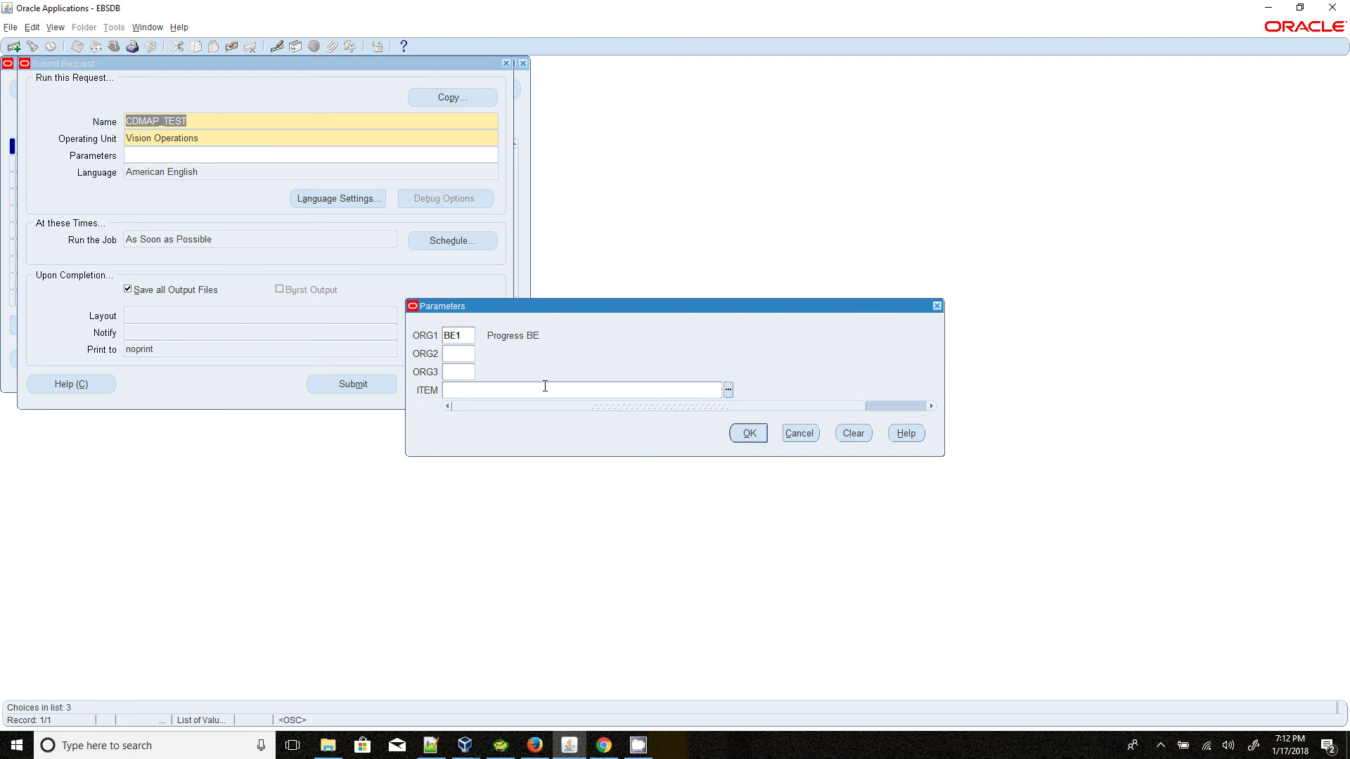
{"action": "left_click", "coordinate": [467, 336]}
{"action": "key", "text": "Delete"}
{"action": "left_click", "coordinate": [497, 390]}
{"action": "left_click", "coordinate": [729, 389]}
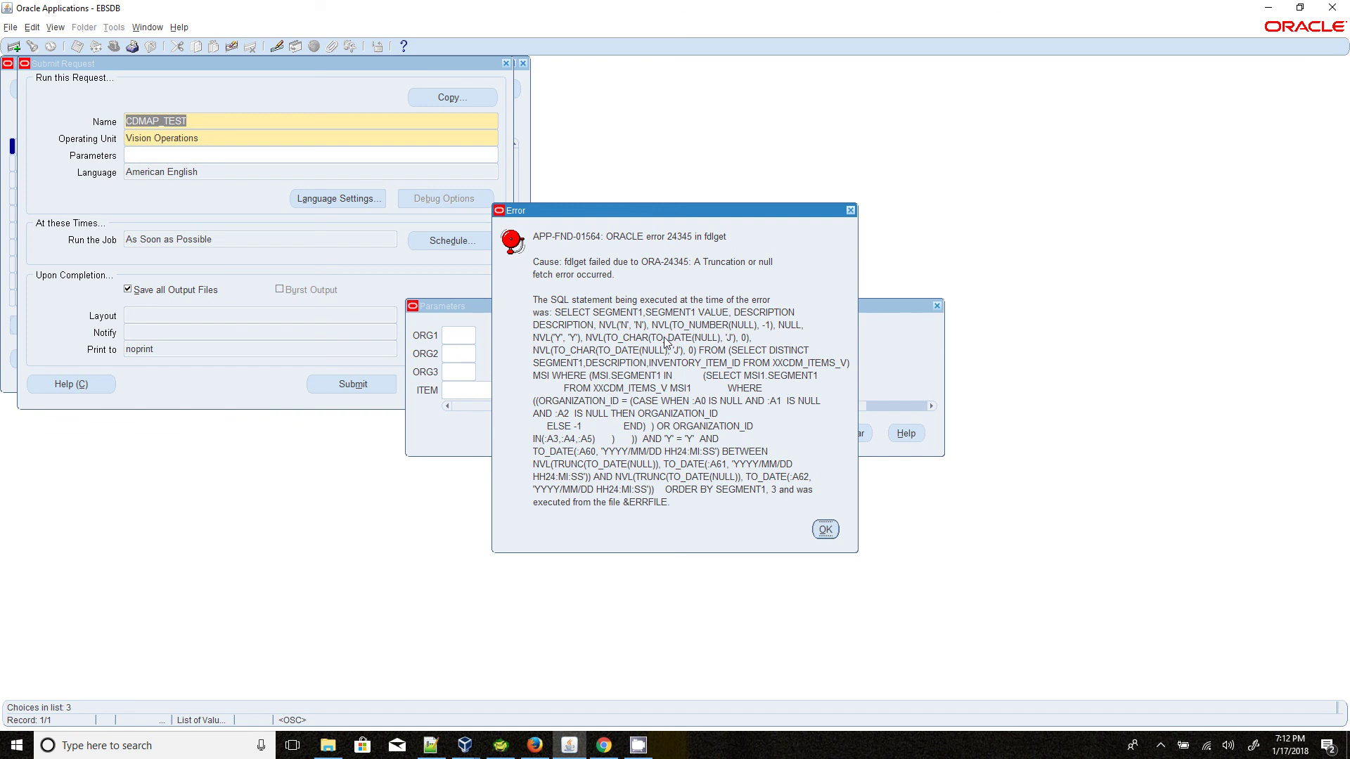
{"action": "left_click", "coordinate": [826, 531]}
{"action": "left_click", "coordinate": [659, 403]}
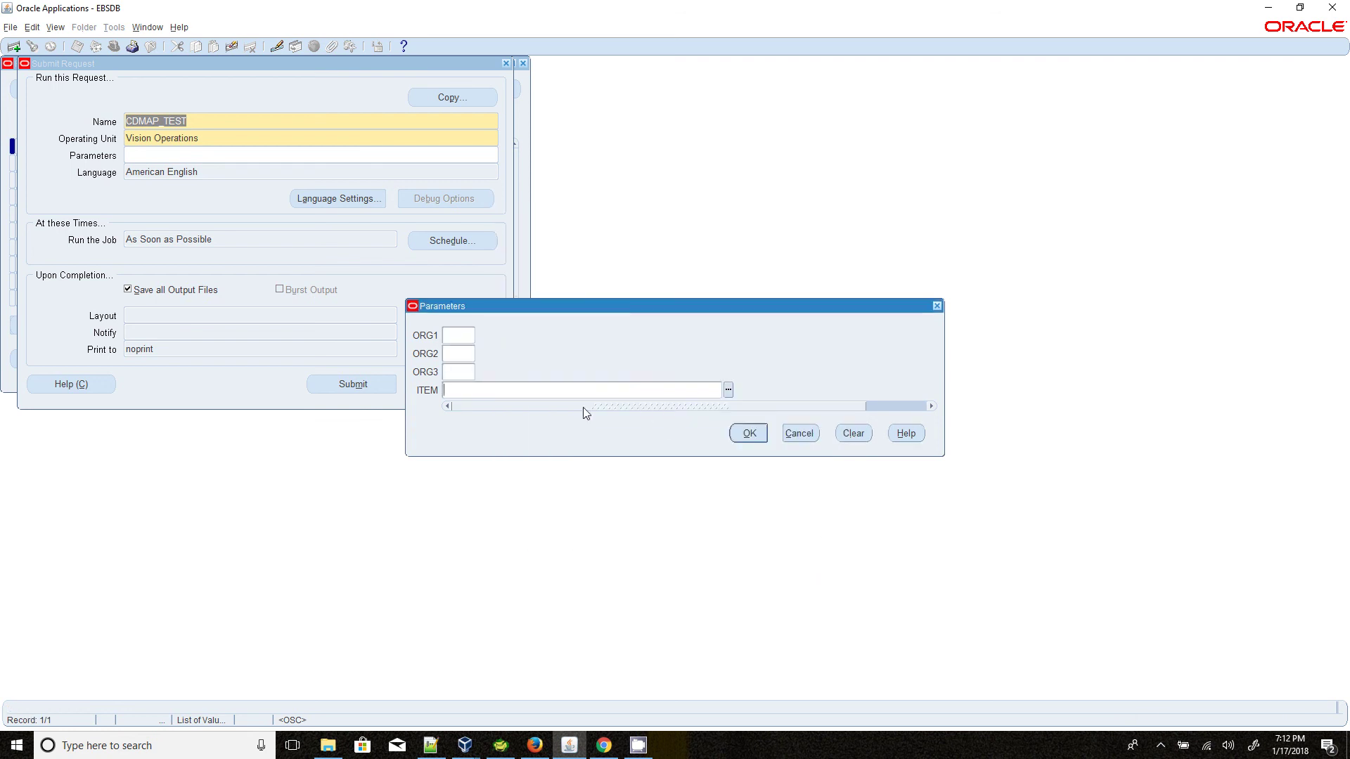
Step: Set ORG1 to BE1 from its list of values and display the ITEM values
{"action": "left_click", "coordinate": [473, 336]}
{"action": "left_click", "coordinate": [481, 336]}
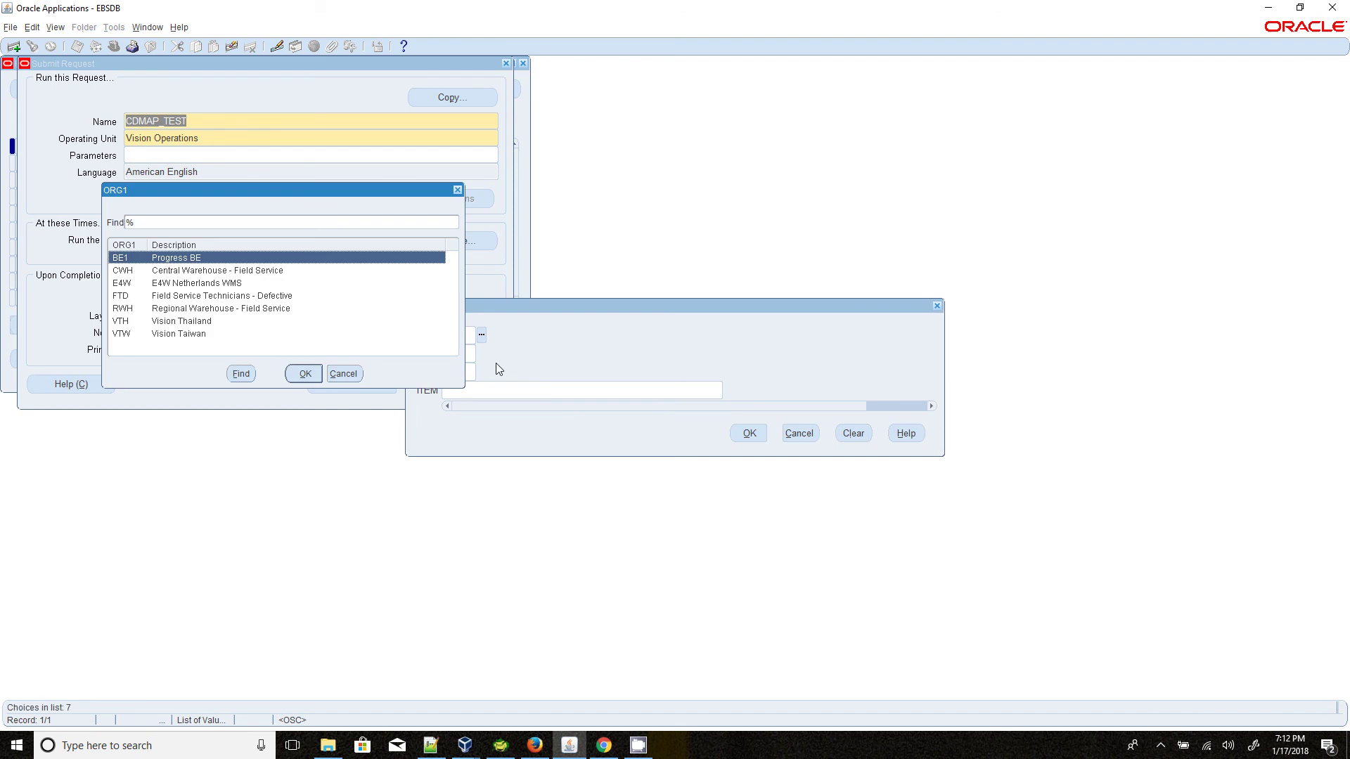
{"action": "left_click", "coordinate": [304, 373]}
{"action": "left_click", "coordinate": [671, 395]}
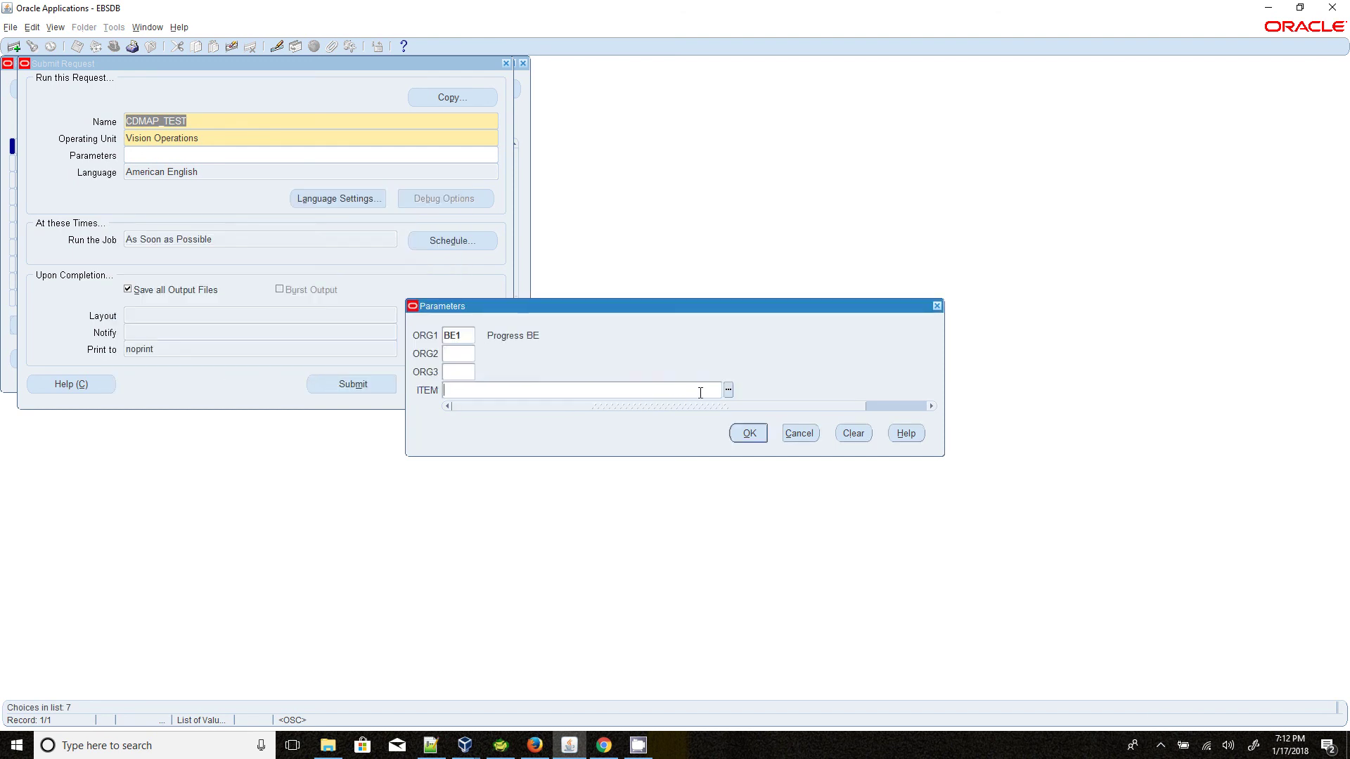
{"action": "left_click", "coordinate": [728, 390]}
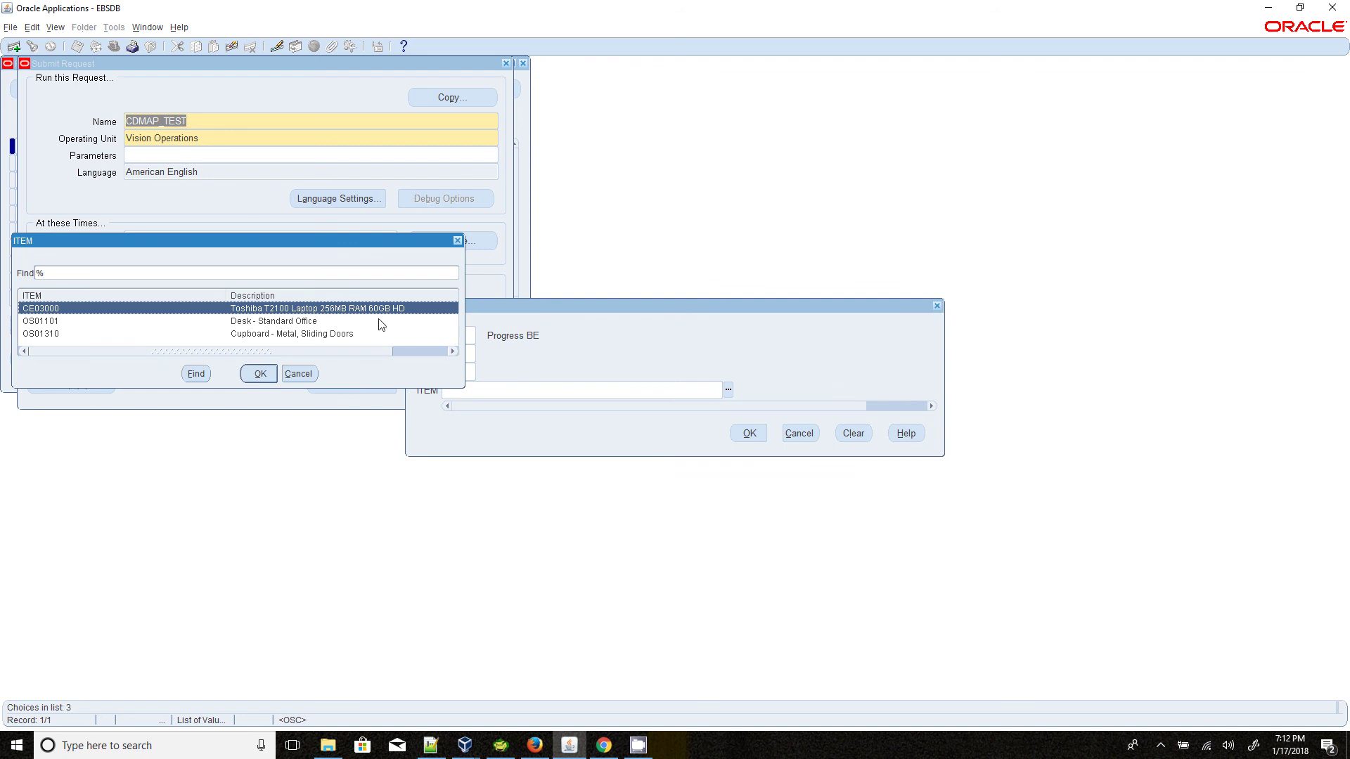
Step: Close the item list, clear ORG1, set ORG3 to BE1 and display the ITEM values again
{"action": "left_click", "coordinate": [303, 377]}
{"action": "left_click", "coordinate": [465, 336]}
{"action": "key", "text": "BackSpace"}
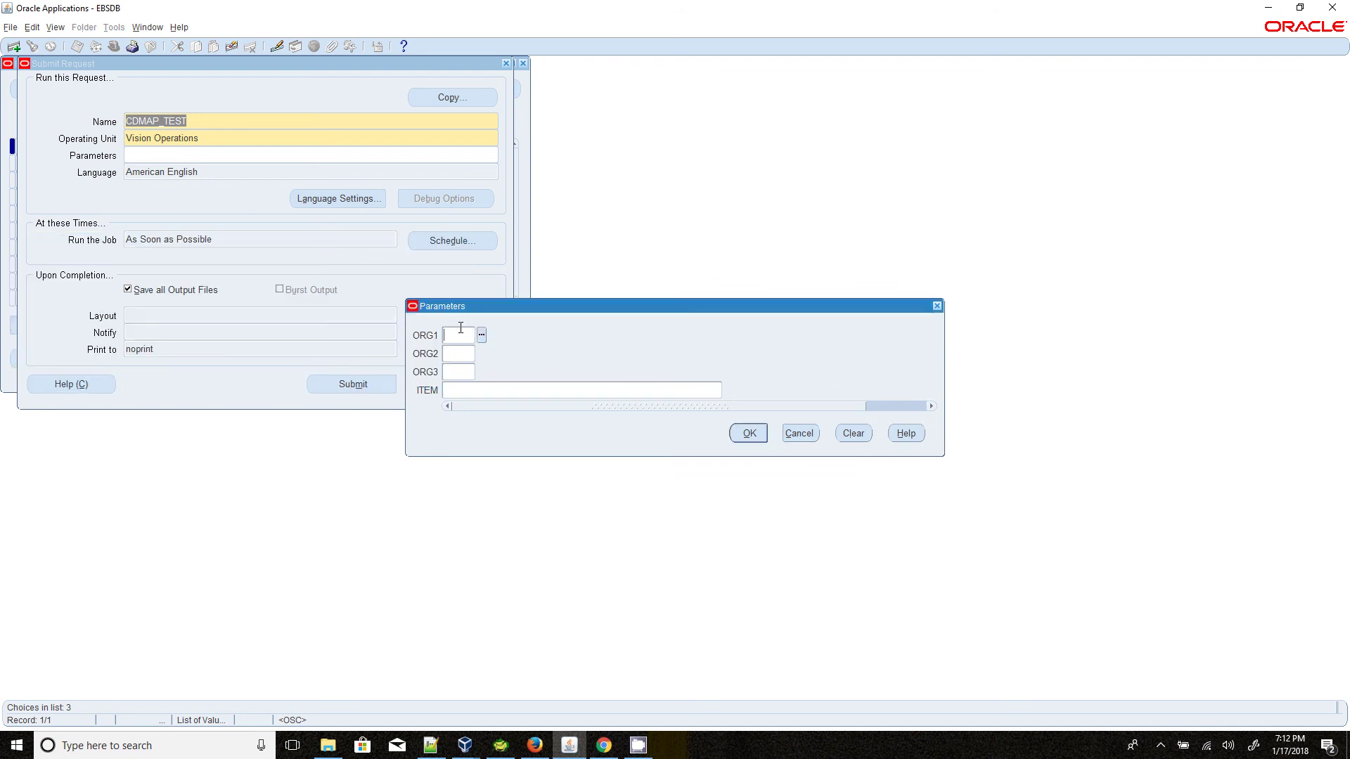
{"action": "left_click", "coordinate": [466, 377]}
{"action": "left_click", "coordinate": [482, 373]}
{"action": "left_click", "coordinate": [303, 372]}
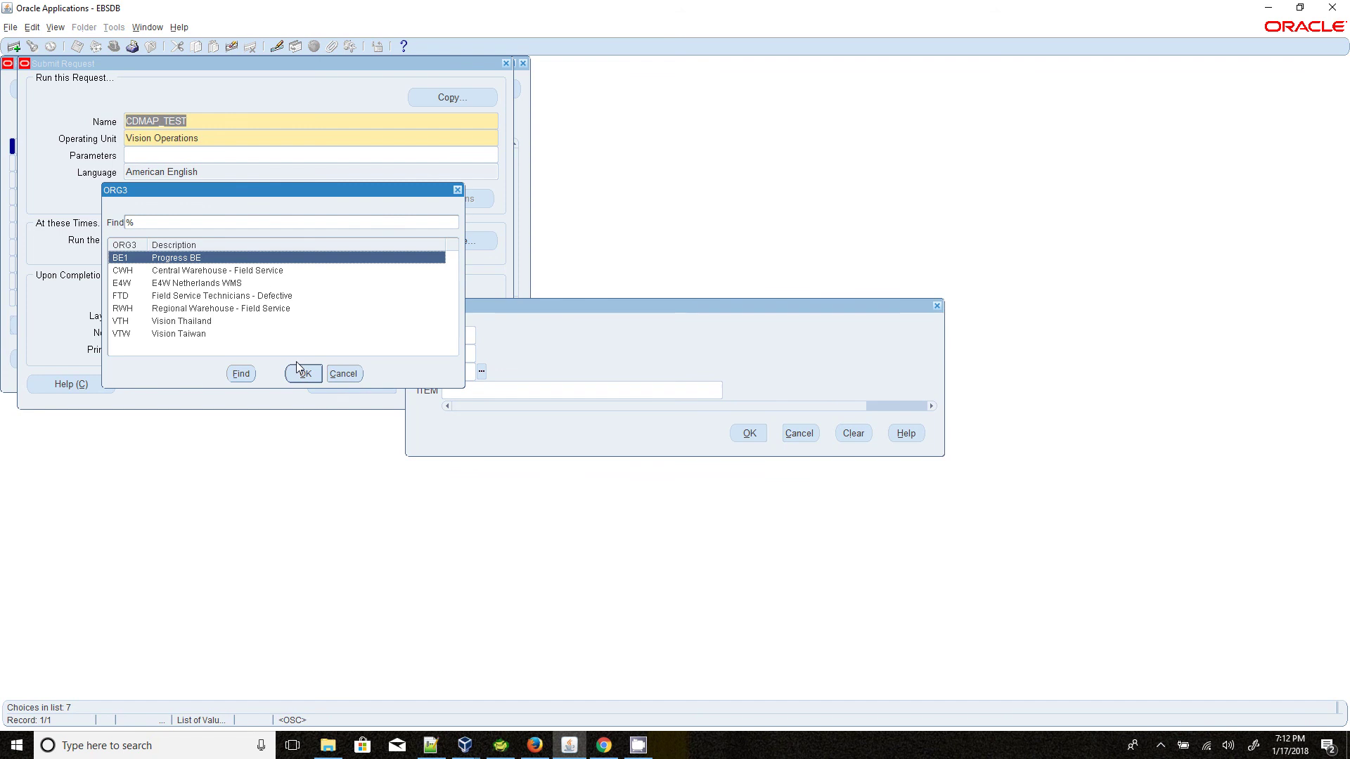
{"action": "left_click", "coordinate": [728, 390]}
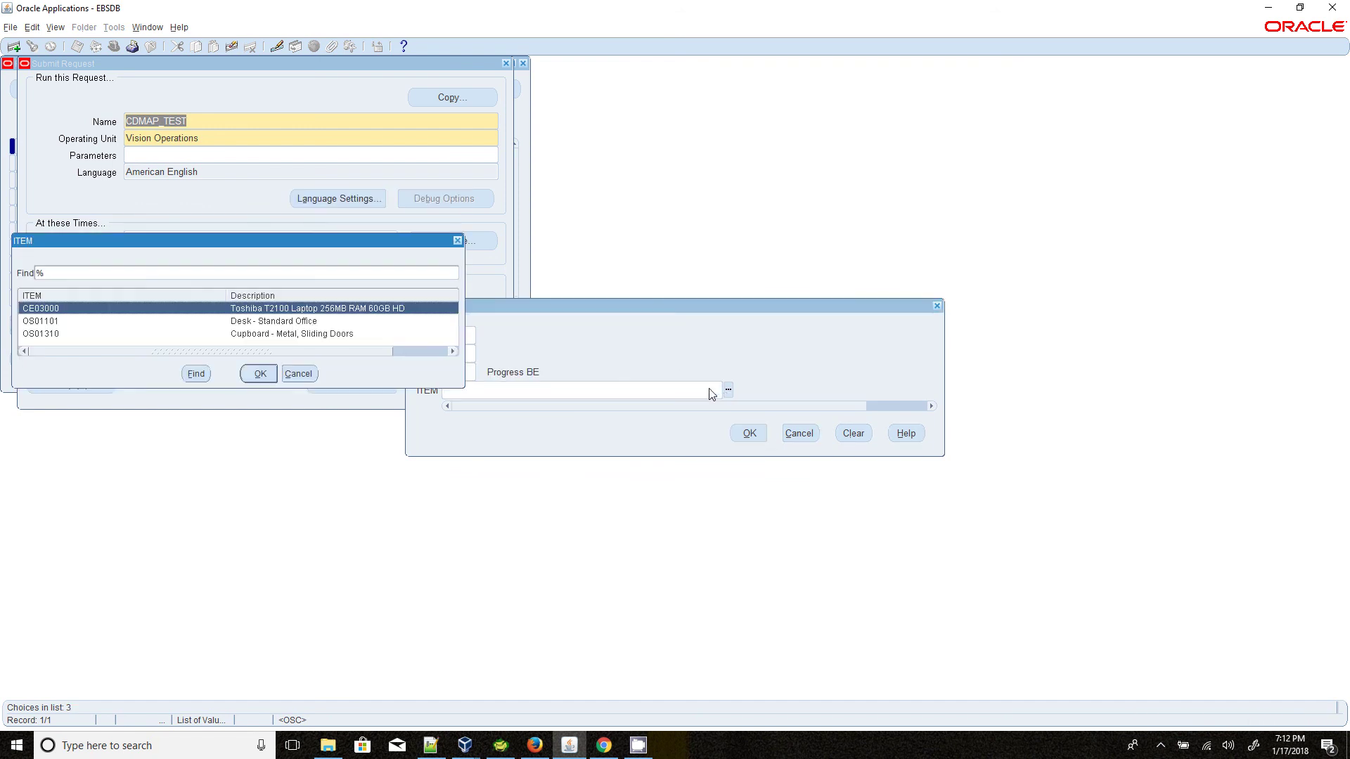
Step: Close the item list and cancel the request's parameter entry
{"action": "left_click", "coordinate": [299, 374]}
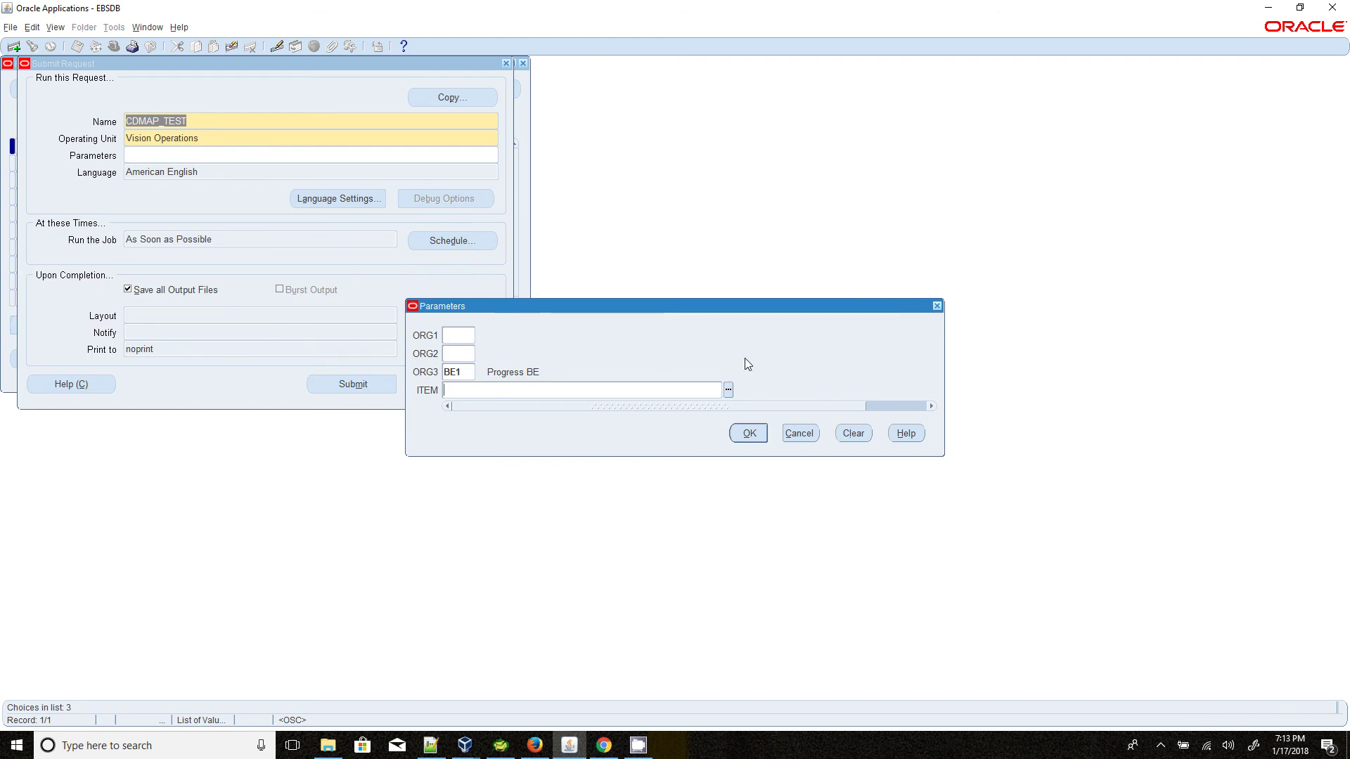
{"action": "left_click", "coordinate": [883, 407]}
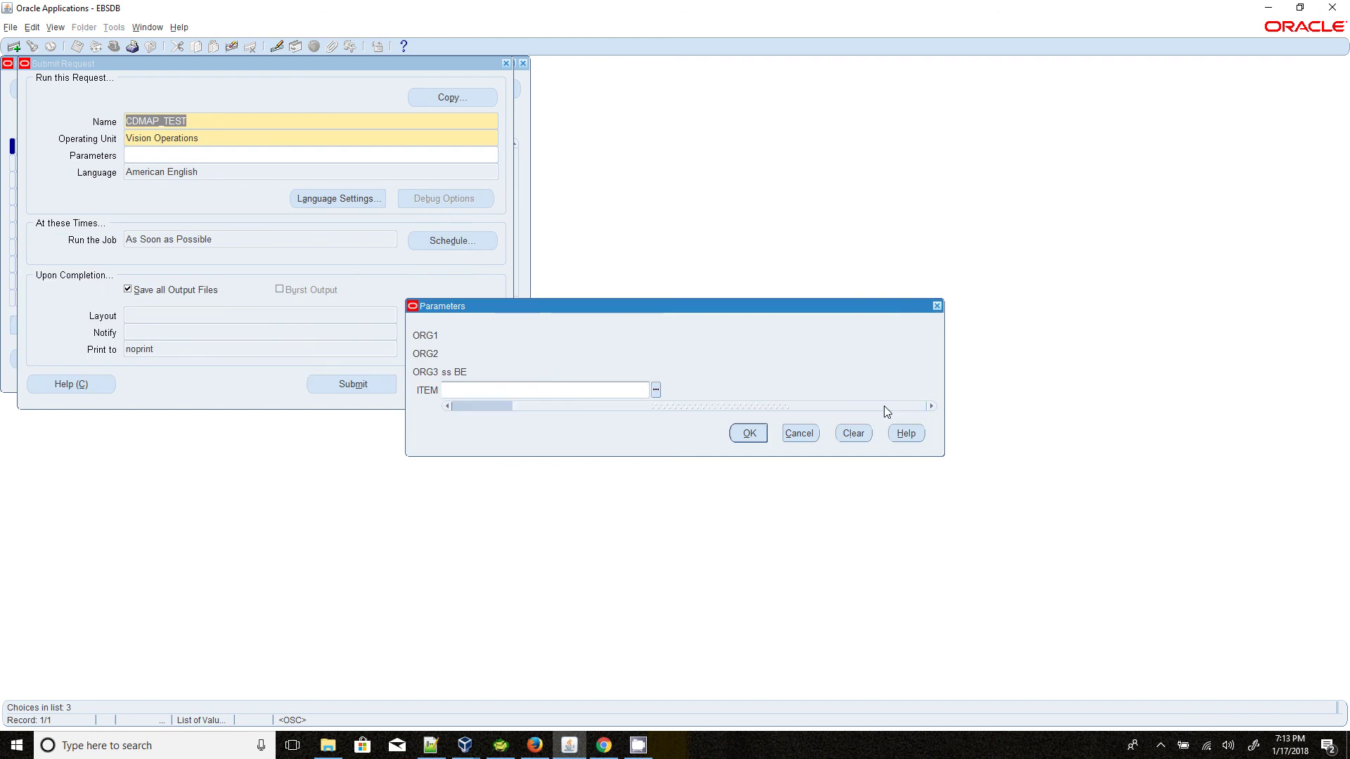
{"action": "left_click", "coordinate": [799, 433]}
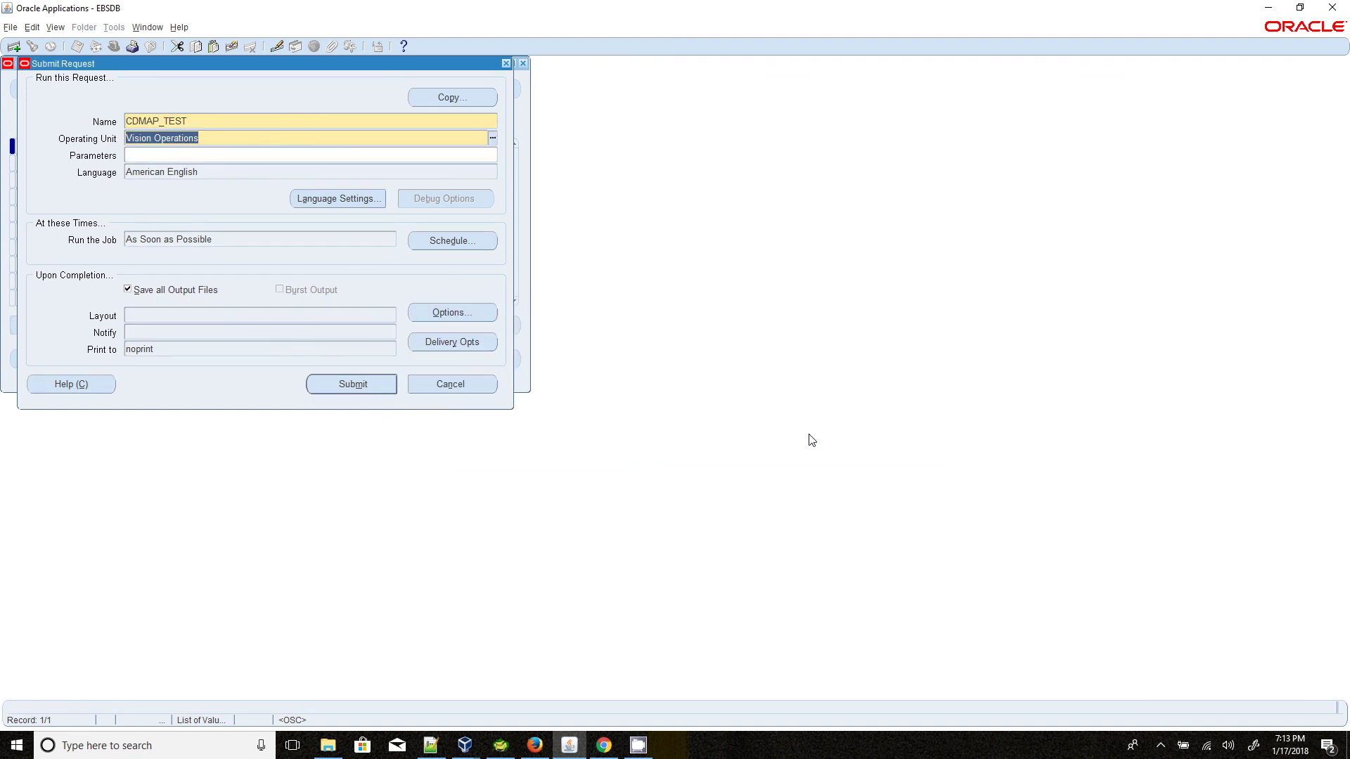